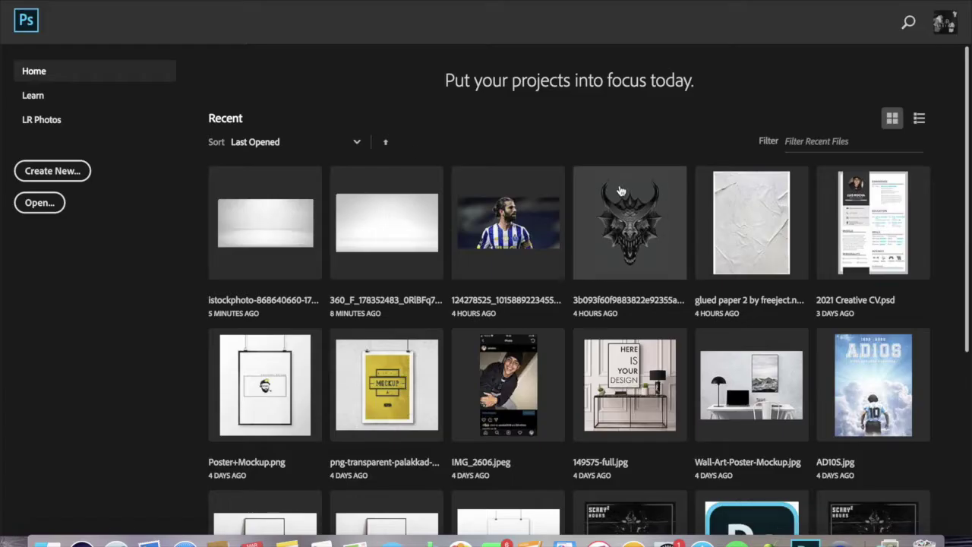
Create a new 3000x3000 px document and open the concrete-room backdrop photo from folder 1.
{"action": "key", "text": "super+n"}
{"action": "left_click", "coordinate": [748, 267]}
{"action": "left_click", "coordinate": [862, 458]}
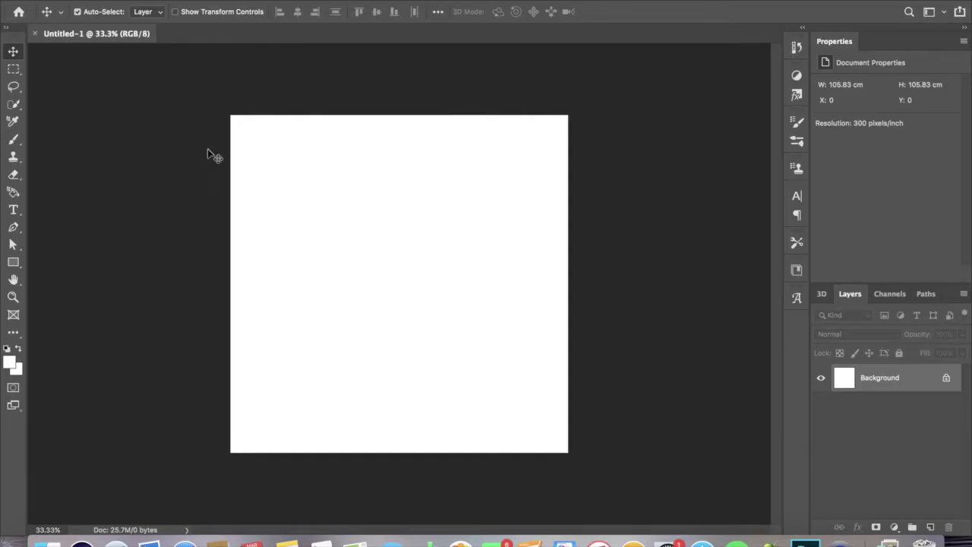
{"action": "left_click", "coordinate": [129, 0]}
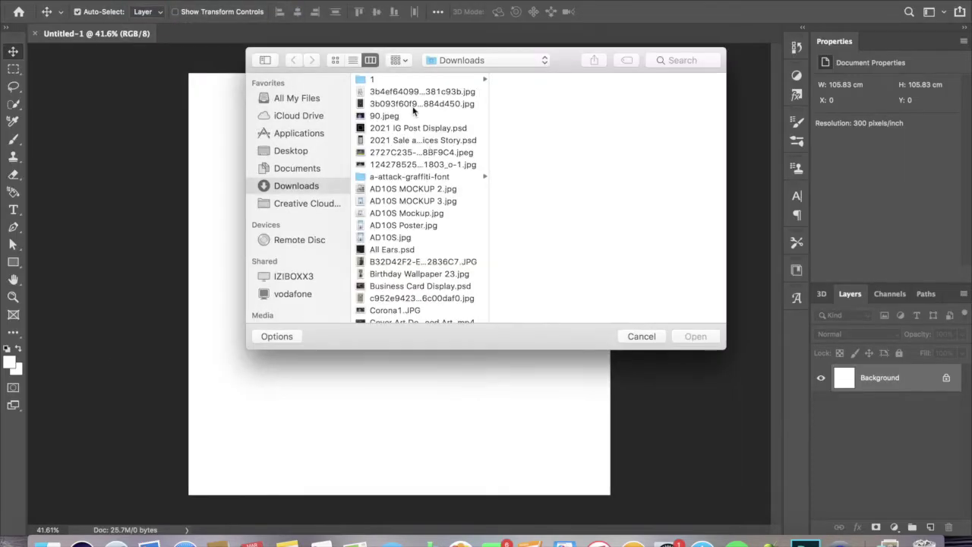
{"action": "left_click", "coordinate": [391, 80]}
{"action": "left_click", "coordinate": [517, 79]}
{"action": "left_click", "coordinate": [713, 341]}
Place the backdrop in Untitled-1 scaled to fill the canvas, then draw a full-canvas rectangle over it.
{"action": "left_click_drag", "start_coordinate": [245, 159], "coordinate": [193, 115]}
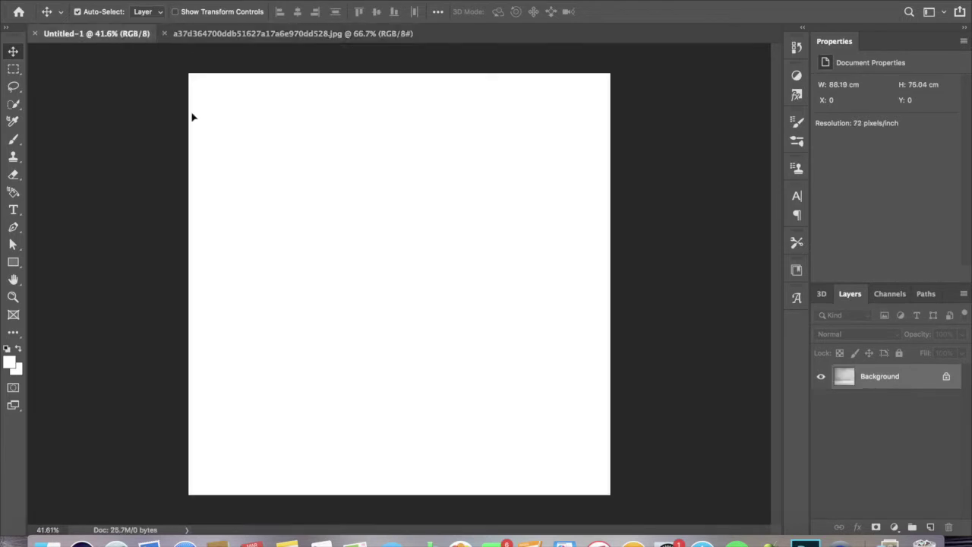
{"action": "key", "text": "super+t"}
{"action": "left_click_drag", "start_coordinate": [506, 371], "coordinate": [654, 500]}
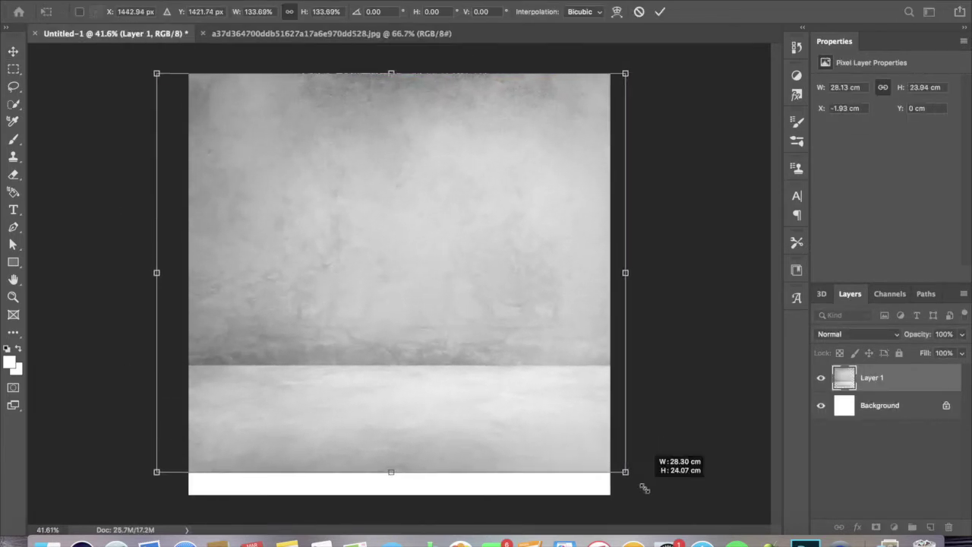
{"action": "left_click", "coordinate": [660, 11]}
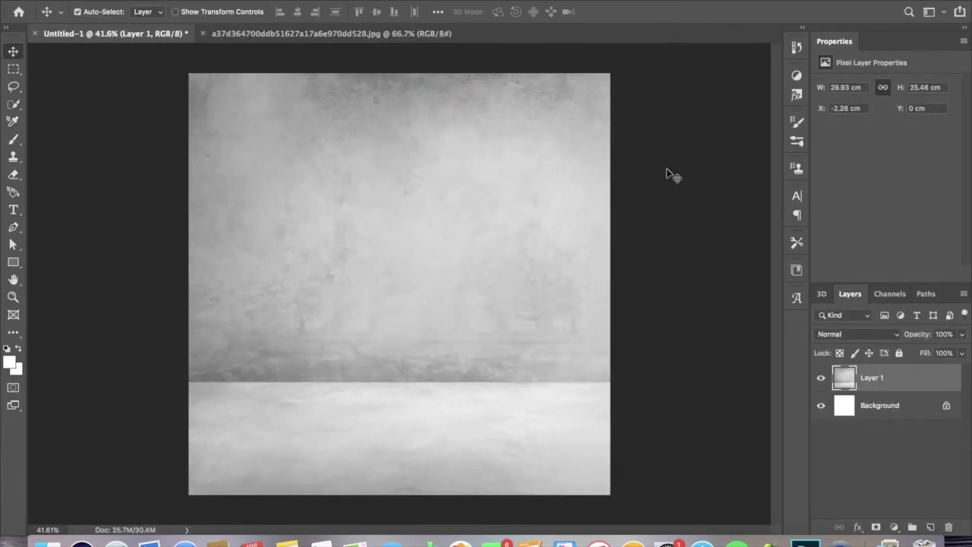
{"action": "left_click", "coordinate": [13, 263]}
{"action": "left_click_drag", "start_coordinate": [170, 58], "coordinate": [667, 503]}
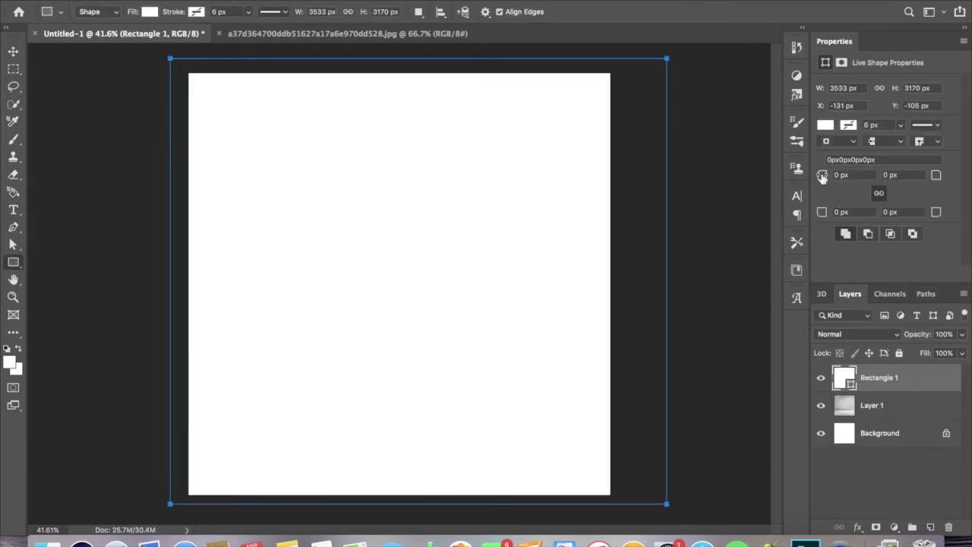
Give Rectangle 1 a dark pure-red fill of #ab0101.
{"action": "left_click", "coordinate": [825, 125]}
{"action": "left_click", "coordinate": [878, 196]}
{"action": "left_click", "coordinate": [954, 151]}
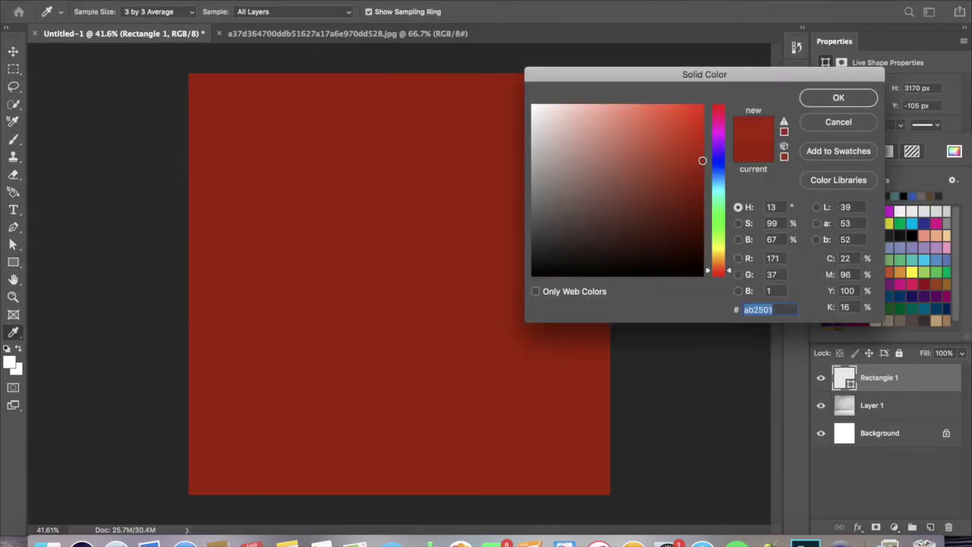
{"action": "left_click_drag", "start_coordinate": [718, 270], "coordinate": [729, 292]}
{"action": "left_click", "coordinate": [859, 102]}
Set the red rectangle layer's blend mode to Color Burn.
{"action": "left_click", "coordinate": [854, 334]}
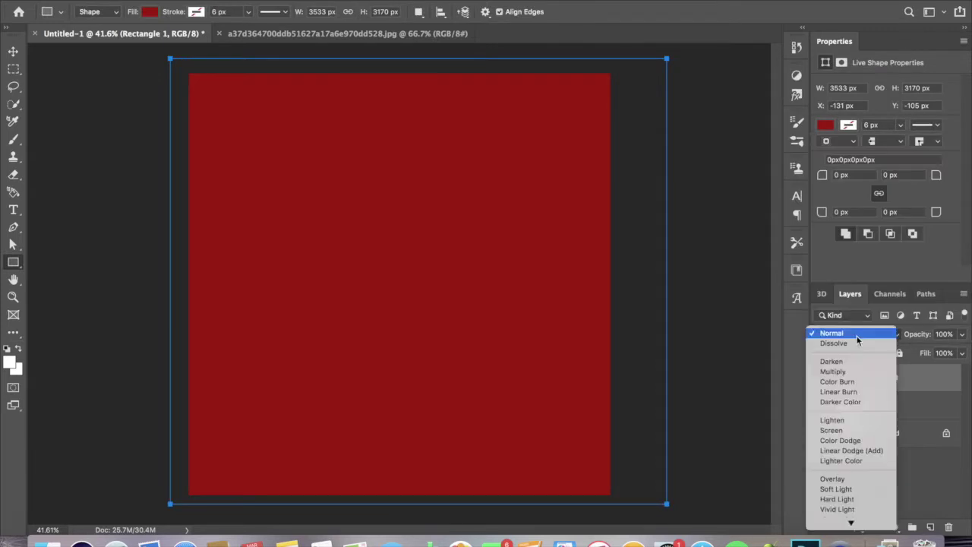
{"action": "key", "text": "Down"}
{"action": "key", "text": "Down"}
{"action": "key", "text": "Down"}
{"action": "key", "text": "Down"}
{"action": "key", "text": "Down"}
{"action": "key", "text": "Down"}
{"action": "key", "text": "Up"}
{"action": "key", "text": "Up"}
{"action": "key", "text": "Return"}
{"action": "key", "text": "v"}
{"action": "left_click", "coordinate": [125, 2]}
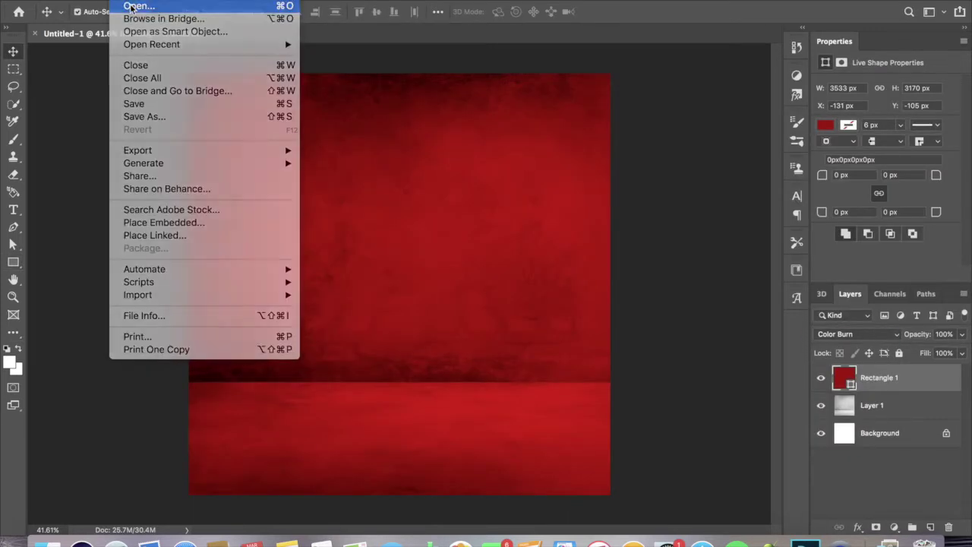
Open the istockphoto bus image and Quick Select the whole bus, including body and rear wheel.
{"action": "double_click", "coordinate": [428, 105]}
{"action": "scroll", "coordinate": [429, 262], "scroll_direction": "up", "scroll_amount": 3}
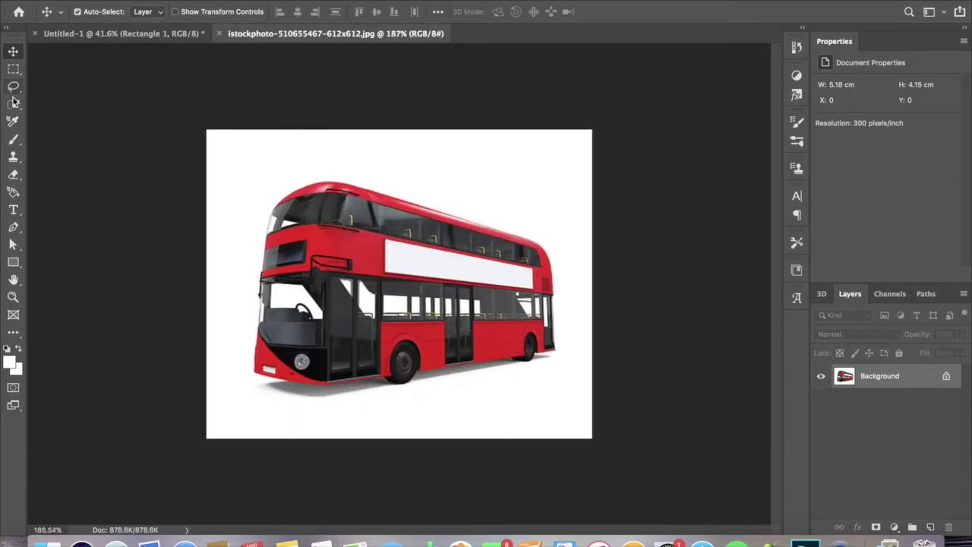
{"action": "key", "text": "w"}
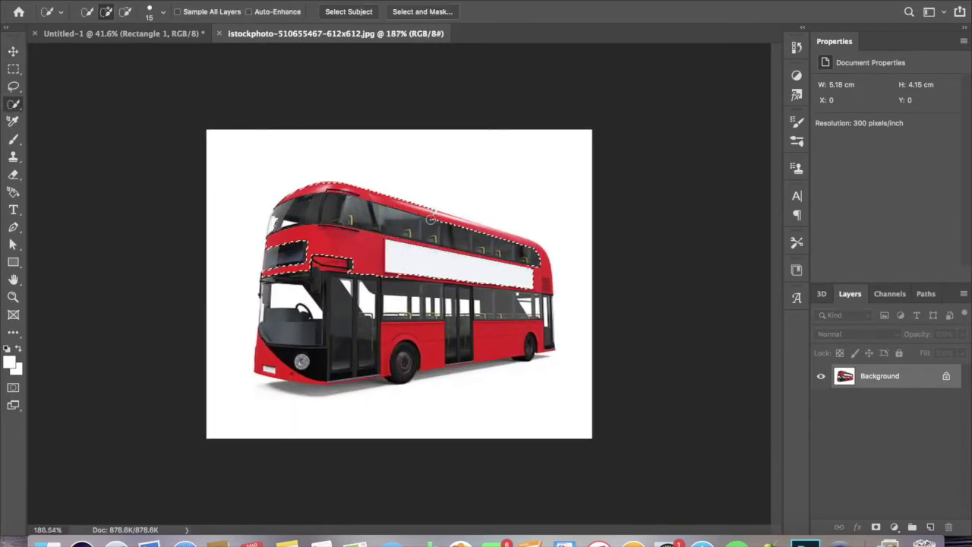
{"action": "left_click_drag", "start_coordinate": [387, 319], "coordinate": [339, 325]}
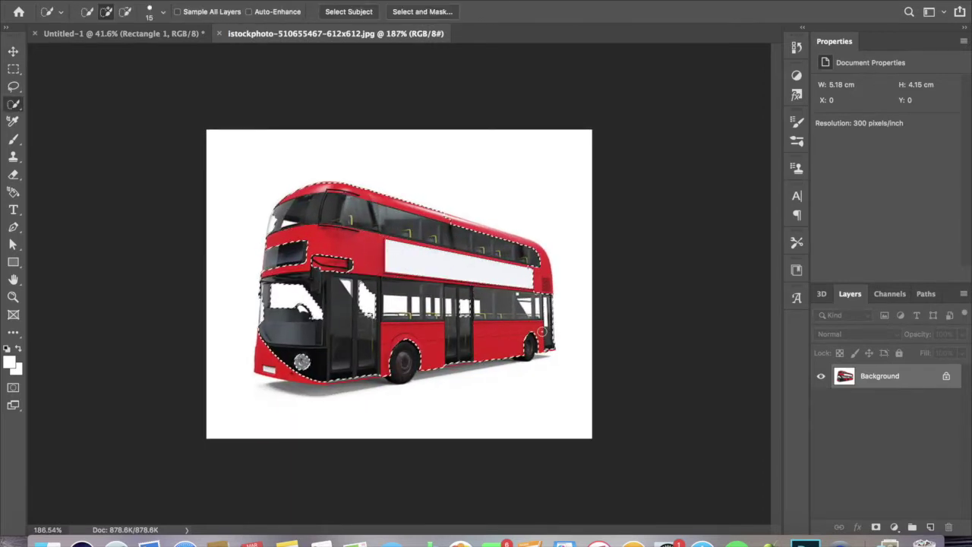
{"action": "scroll", "coordinate": [339, 325], "scroll_direction": "up", "scroll_amount": 5}
{"action": "scroll", "coordinate": [517, 337], "scroll_direction": "left", "scroll_amount": 2}
{"action": "left_click_drag", "start_coordinate": [554, 425], "coordinate": [378, 456]}
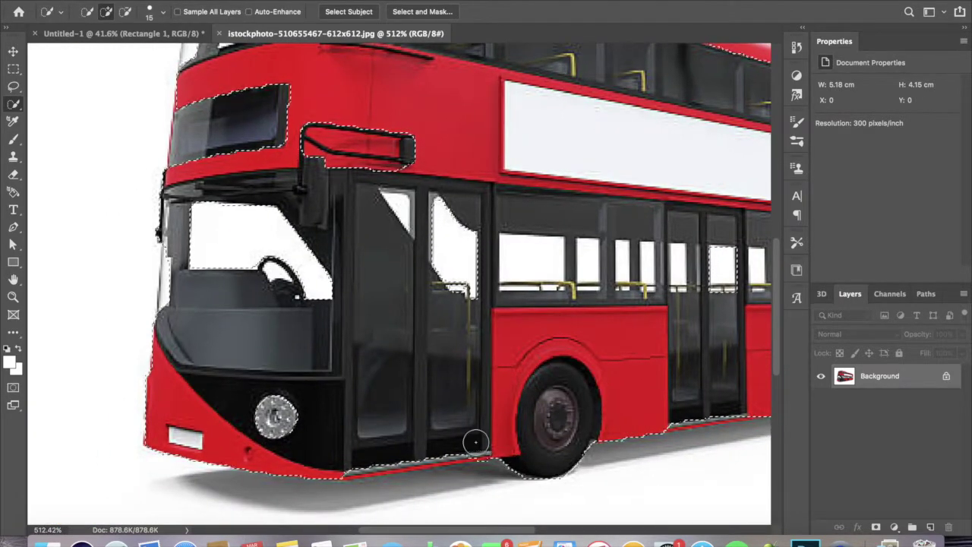
{"action": "scroll", "coordinate": [434, 448], "scroll_direction": "right", "scroll_amount": 5}
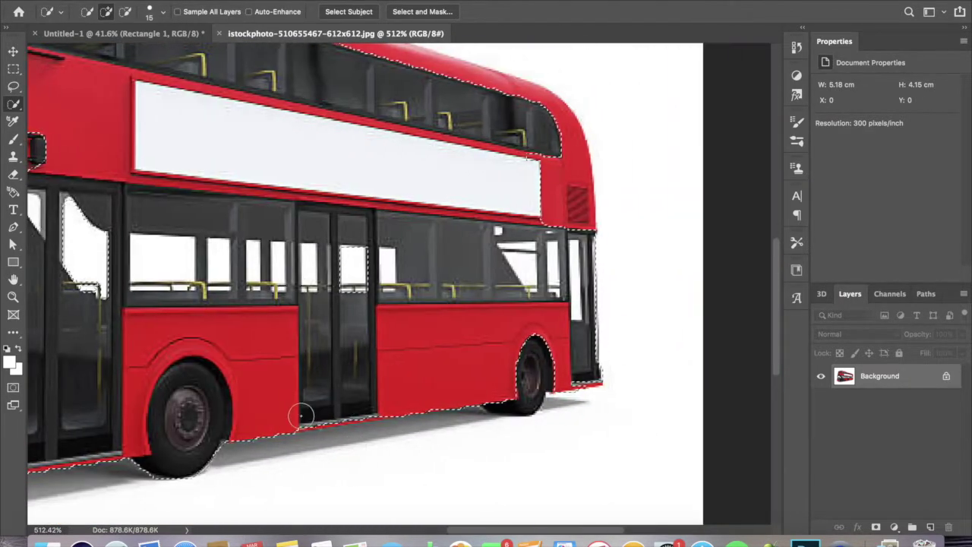
{"action": "scroll", "coordinate": [367, 403], "scroll_direction": "right", "scroll_amount": 2}
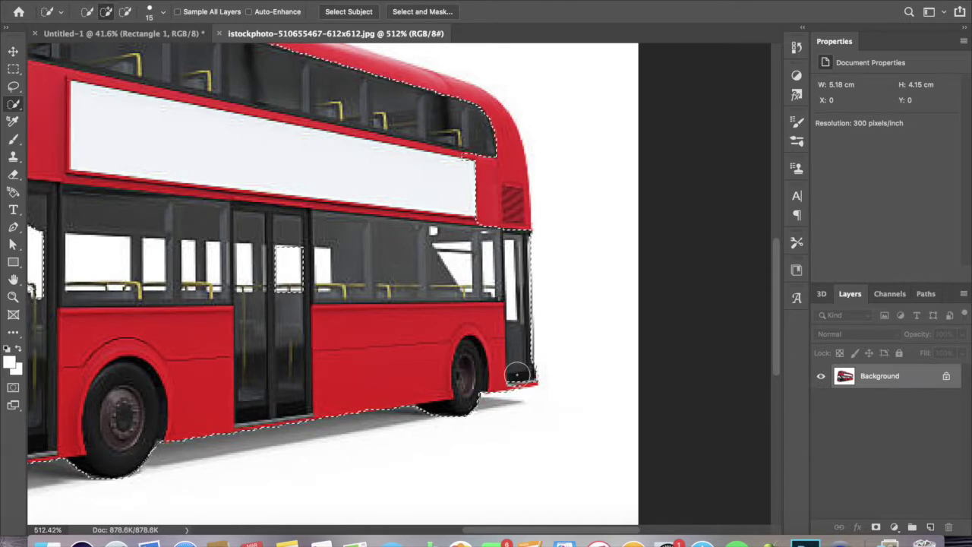
{"action": "scroll", "coordinate": [516, 374], "scroll_direction": "up", "scroll_amount": 2}
{"action": "scroll", "coordinate": [517, 373], "scroll_direction": "left", "scroll_amount": 1}
{"action": "scroll", "coordinate": [519, 327], "scroll_direction": "up", "scroll_amount": 1}
{"action": "scroll", "coordinate": [522, 277], "scroll_direction": "up", "scroll_amount": 3}
{"action": "scroll", "coordinate": [522, 277], "scroll_direction": "left", "scroll_amount": 2}
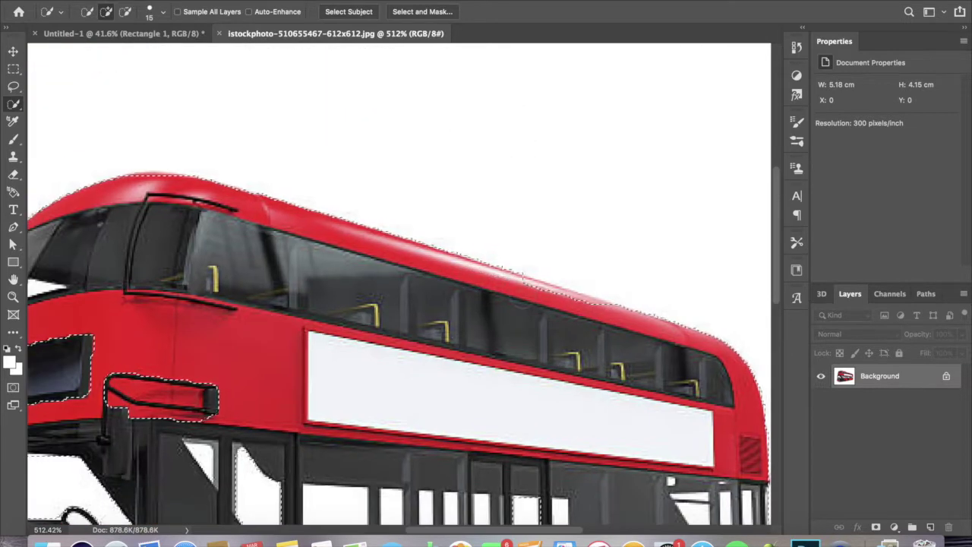
{"action": "scroll", "coordinate": [522, 277], "scroll_direction": "left", "scroll_amount": 6}
{"action": "scroll", "coordinate": [408, 407], "scroll_direction": "left", "scroll_amount": 1}
{"action": "scroll", "coordinate": [379, 380], "scroll_direction": "left", "scroll_amount": 3}
{"action": "scroll", "coordinate": [380, 380], "scroll_direction": "down", "scroll_amount": 2}
{"action": "scroll", "coordinate": [338, 334], "scroll_direction": "down", "scroll_amount": 1}
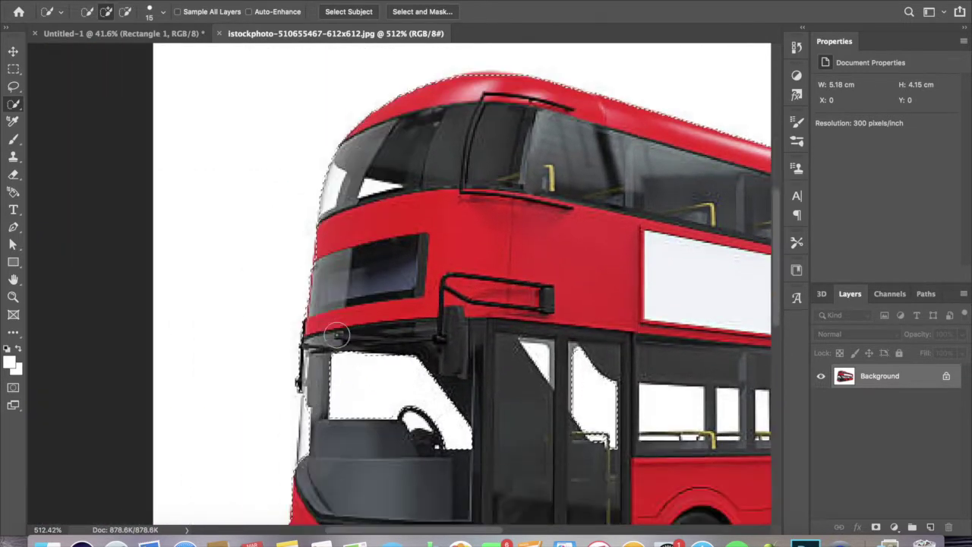
{"action": "scroll", "coordinate": [338, 335], "scroll_direction": "down", "scroll_amount": 3}
{"action": "scroll", "coordinate": [321, 347], "scroll_direction": "down", "scroll_amount": 1}
{"action": "scroll", "coordinate": [380, 379], "scroll_direction": "right", "scroll_amount": 2}
{"action": "scroll", "coordinate": [412, 408], "scroll_direction": "right", "scroll_amount": 10}
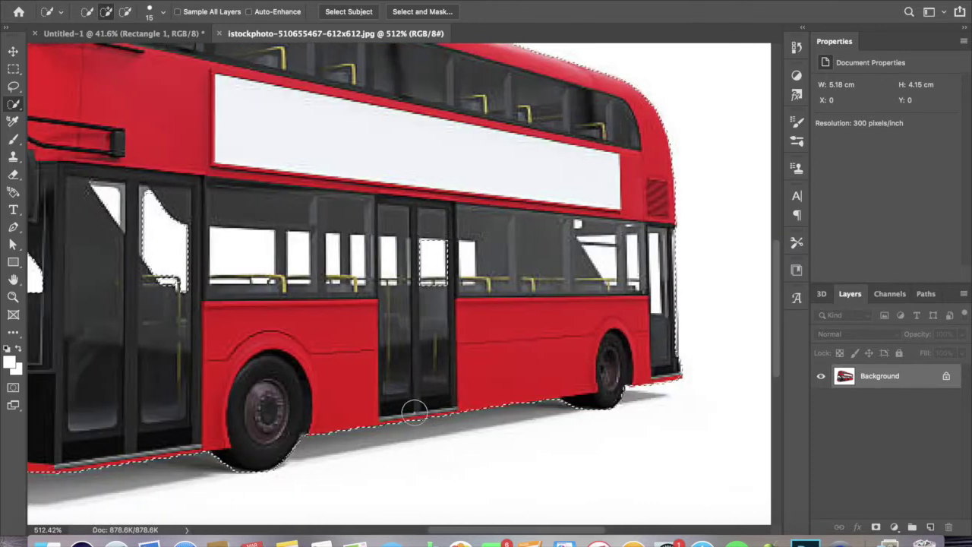
{"action": "scroll", "coordinate": [414, 411], "scroll_direction": "left", "scroll_amount": 3}
{"action": "scroll", "coordinate": [319, 326], "scroll_direction": "left", "scroll_amount": 4}
{"action": "scroll", "coordinate": [218, 250], "scroll_direction": "up", "scroll_amount": 4}
{"action": "scroll", "coordinate": [218, 251], "scroll_direction": "right", "scroll_amount": 10}
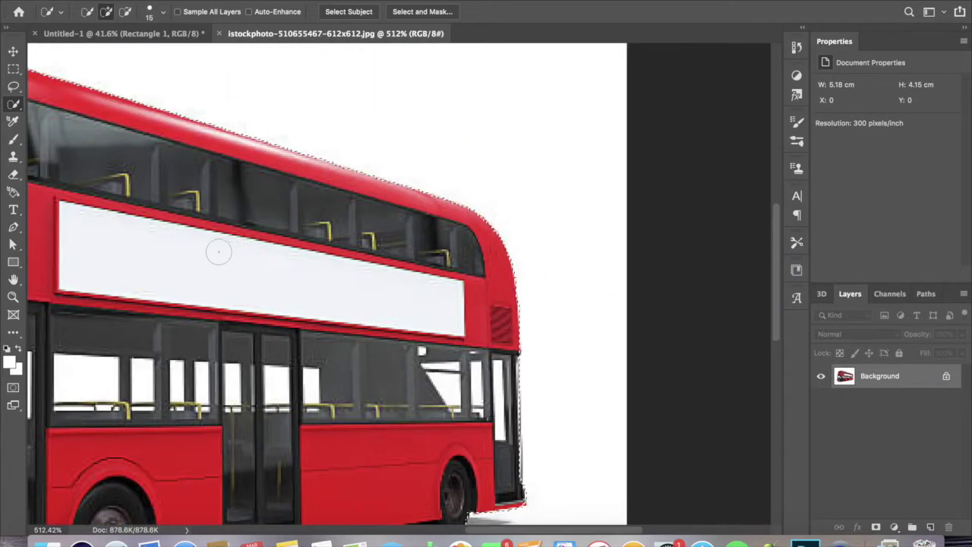
{"action": "scroll", "coordinate": [218, 251], "scroll_direction": "down", "scroll_amount": 3}
{"action": "scroll", "coordinate": [218, 251], "scroll_direction": "down", "scroll_amount": 2}
Refine the bus edge in Select and Mask (Radius 3 px, Shift Edge -10%) and move it into Untitled-1.
{"action": "key", "text": "alt+super+r"}
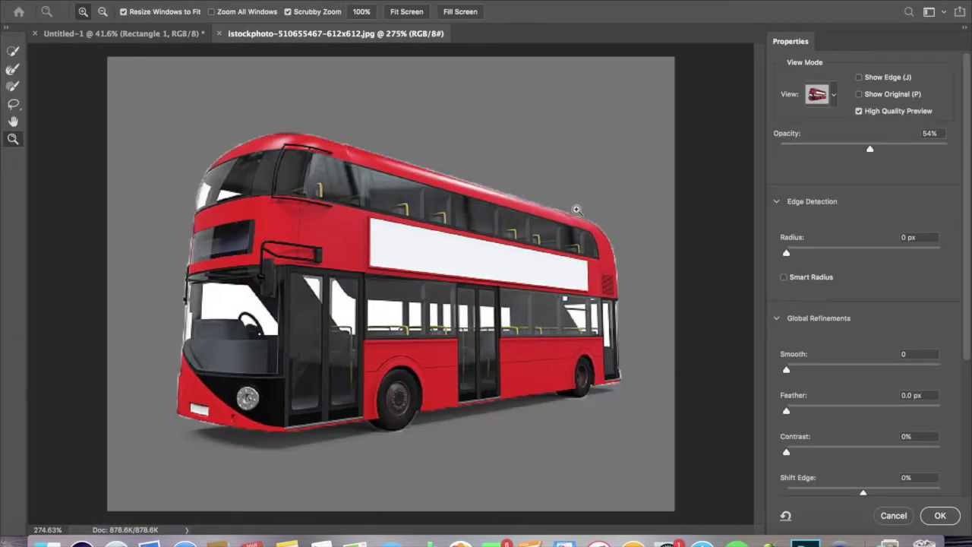
{"action": "left_click_drag", "start_coordinate": [863, 492], "coordinate": [857, 495]}
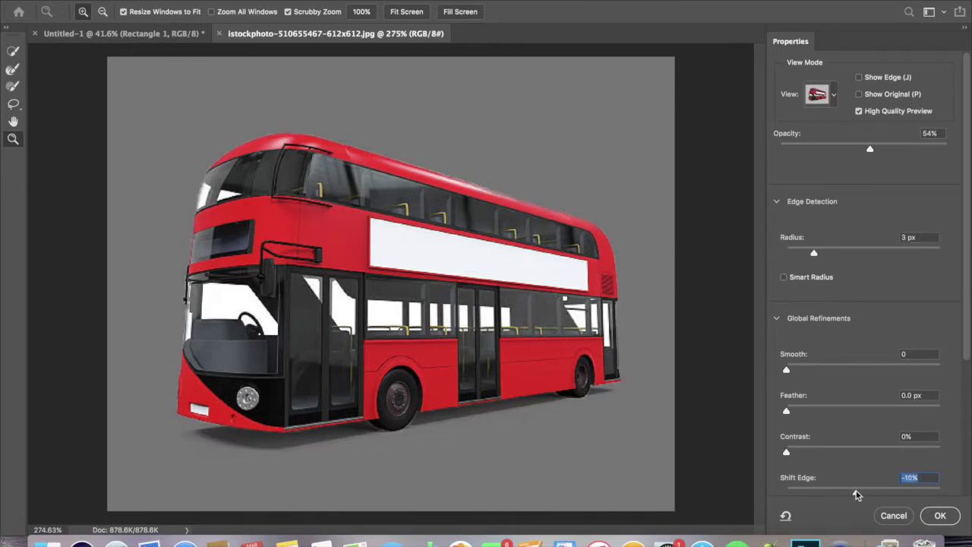
{"action": "left_click", "coordinate": [941, 516]}
{"action": "left_click_drag", "start_coordinate": [380, 303], "coordinate": [438, 387]}
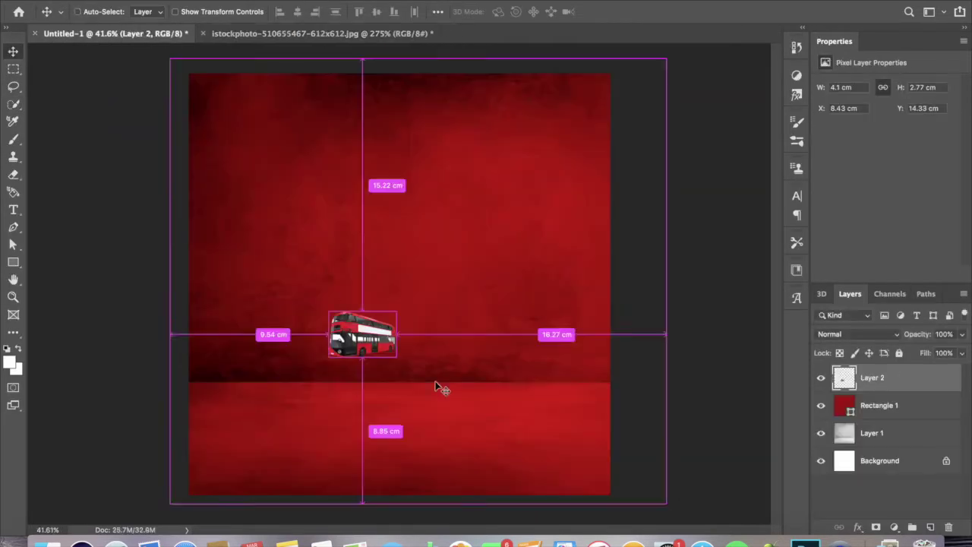
Enlarge the bus to about 19.68 × 13.3 cm and set it lower on the red floor.
{"action": "key", "text": "ctrl+t"}
{"action": "mouse_move", "coordinate": [533, 217]}
{"action": "left_mouse_down"}
{"action": "mouse_move", "coordinate": [468, 270]}
{"action": "mouse_move", "coordinate": [558, 208]}
{"action": "left_mouse_up"}
{"action": "left_click_drag", "start_coordinate": [506, 272], "coordinate": [494, 278]}
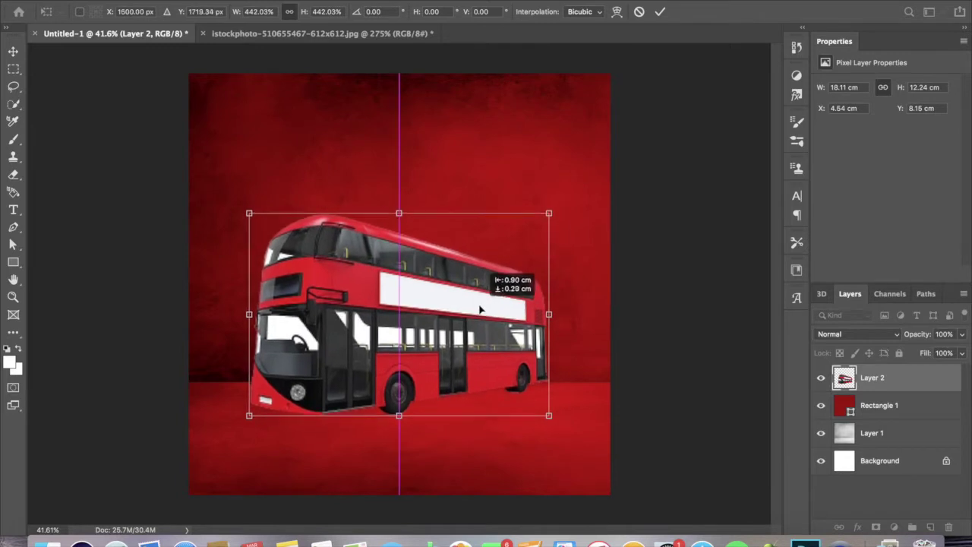
{"action": "left_click_drag", "start_coordinate": [548, 213], "coordinate": [585, 186]}
{"action": "left_click_drag", "start_coordinate": [499, 282], "coordinate": [486, 282]}
{"action": "key", "text": "Return"}
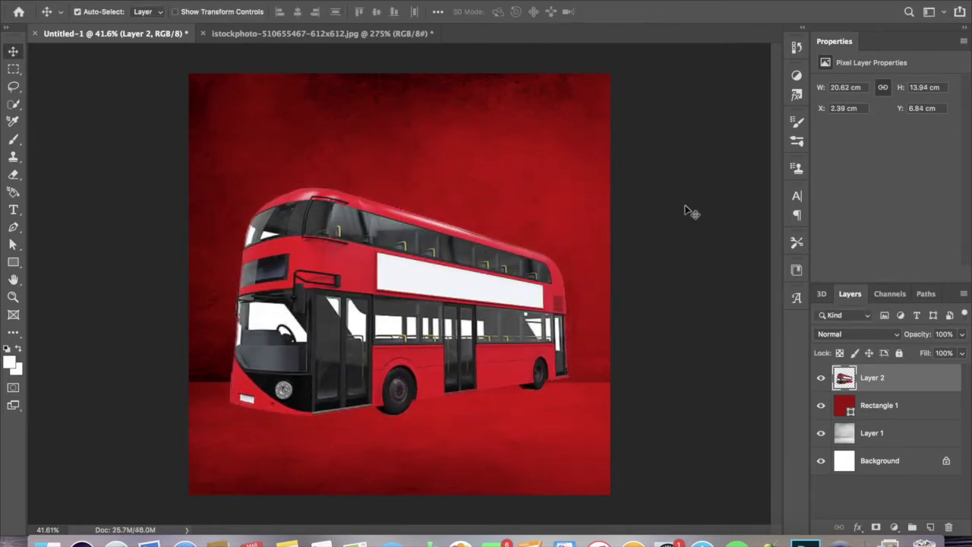
{"action": "key", "text": "ctrl+t"}
{"action": "left_click_drag", "start_coordinate": [228, 184], "coordinate": [234, 189]}
{"action": "mouse_move", "coordinate": [346, 237]}
{"action": "left_mouse_down"}
{"action": "mouse_move", "coordinate": [372, 268]}
{"action": "mouse_move", "coordinate": [353, 269]}
{"action": "left_mouse_up"}
{"action": "left_click", "coordinate": [660, 11]}
Select the white gaps showing through the bus windows with the Magic Wand.
{"action": "left_click", "coordinate": [13, 103]}
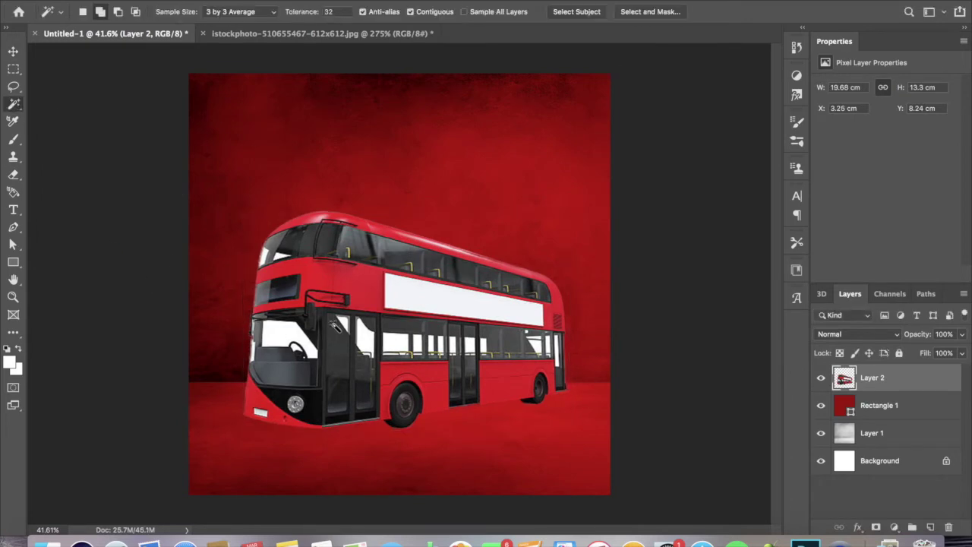
{"action": "scroll", "coordinate": [370, 342], "scroll_direction": "up", "scroll_amount": 5}
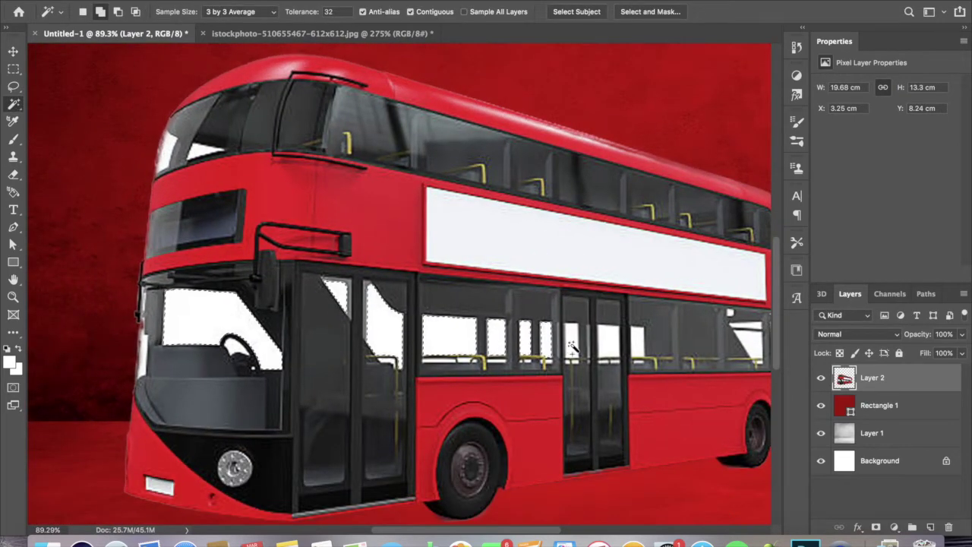
{"action": "scroll", "coordinate": [605, 345], "scroll_direction": "right", "scroll_amount": 3}
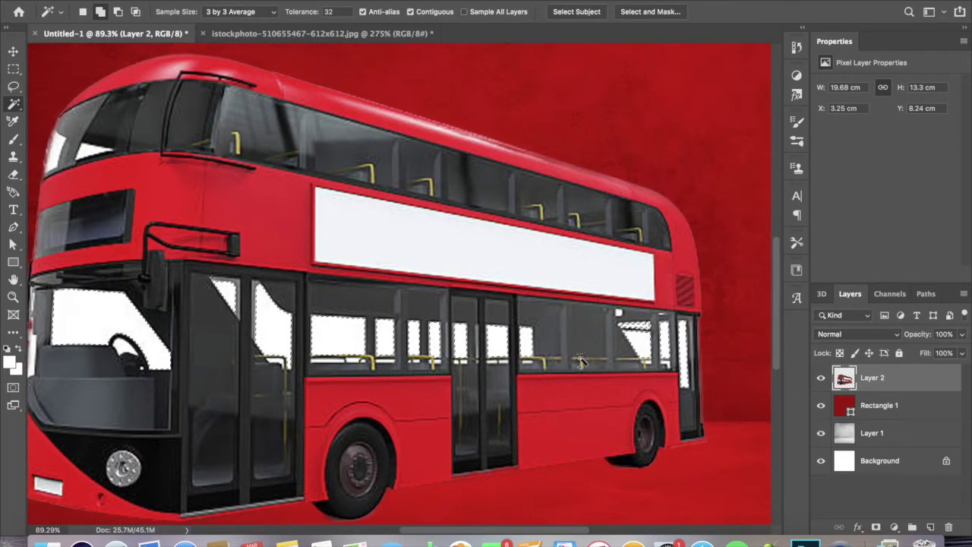
{"action": "scroll", "coordinate": [665, 378], "scroll_direction": "left", "scroll_amount": 4}
{"action": "scroll", "coordinate": [247, 151], "scroll_direction": "down", "scroll_amount": 2}
{"action": "scroll", "coordinate": [304, 174], "scroll_direction": "down", "scroll_amount": 1}
{"action": "scroll", "coordinate": [341, 182], "scroll_direction": "up", "scroll_amount": 3}
{"action": "scroll", "coordinate": [398, 194], "scroll_direction": "down", "scroll_amount": 3}
{"action": "scroll", "coordinate": [398, 193], "scroll_direction": "down", "scroll_amount": 2}
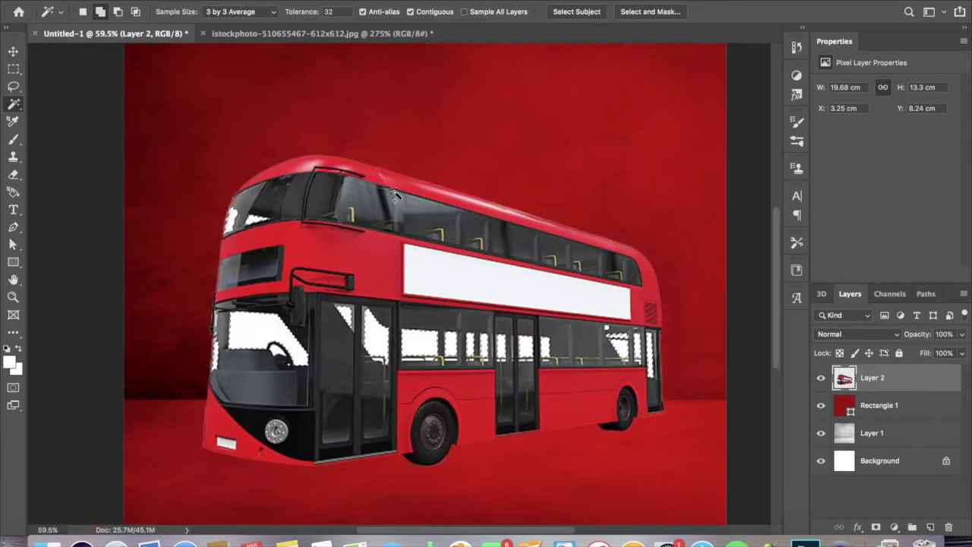
{"action": "scroll", "coordinate": [395, 196], "scroll_direction": "down", "scroll_amount": 1}
{"action": "scroll", "coordinate": [391, 196], "scroll_direction": "down", "scroll_amount": 1}
{"action": "right_click", "coordinate": [383, 220]}
{"action": "left_click", "coordinate": [379, 188]}
Copy the window selection and paste it as Layer 3 positioned over the bus windows.
{"action": "left_click", "coordinate": [145, 3]}
{"action": "left_click", "coordinate": [180, 77]}
{"action": "left_click", "coordinate": [144, 4]}
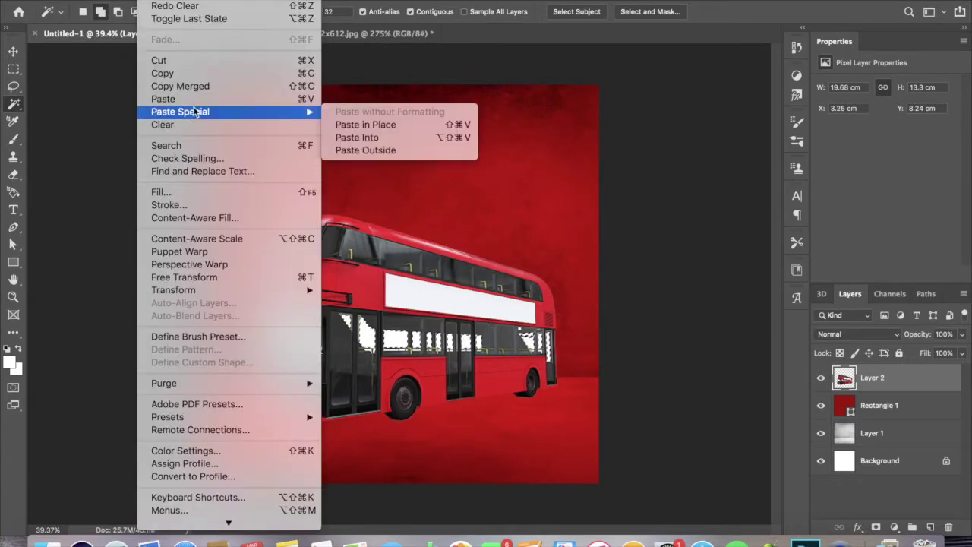
{"action": "left_click", "coordinate": [184, 74]}
{"action": "key", "text": "ctrl+v"}
{"action": "key", "text": "ctrl+t"}
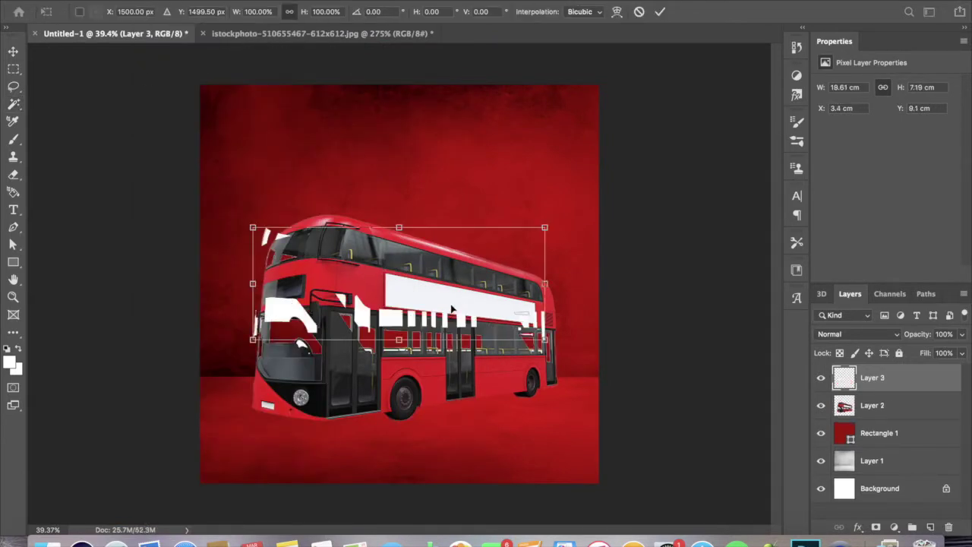
{"action": "left_click_drag", "start_coordinate": [452, 309], "coordinate": [457, 331]}
{"action": "left_click", "coordinate": [659, 11]}
Lower Layer 3's opacity to 18% and zoom in to check the tinted windows.
{"action": "left_click", "coordinate": [15, 53]}
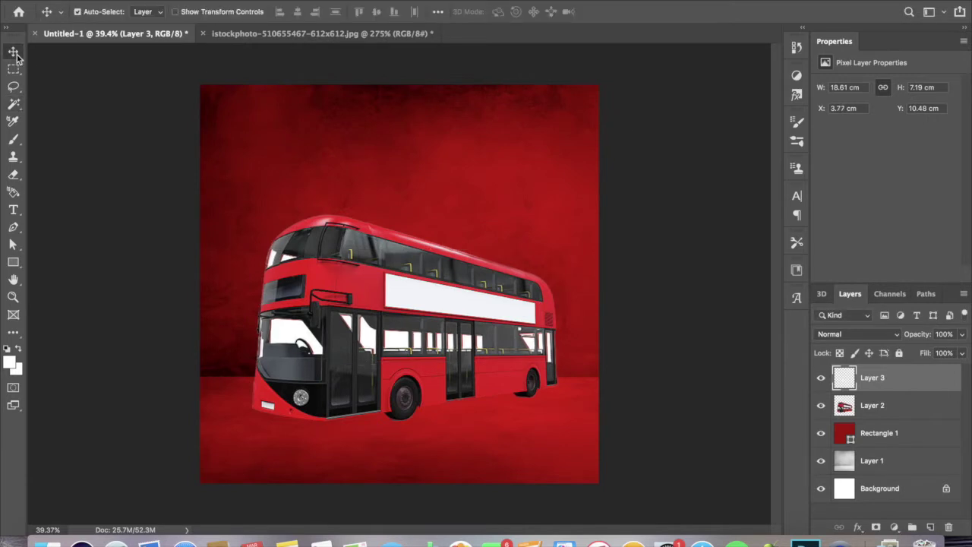
{"action": "left_click_drag", "start_coordinate": [942, 354], "coordinate": [911, 353]}
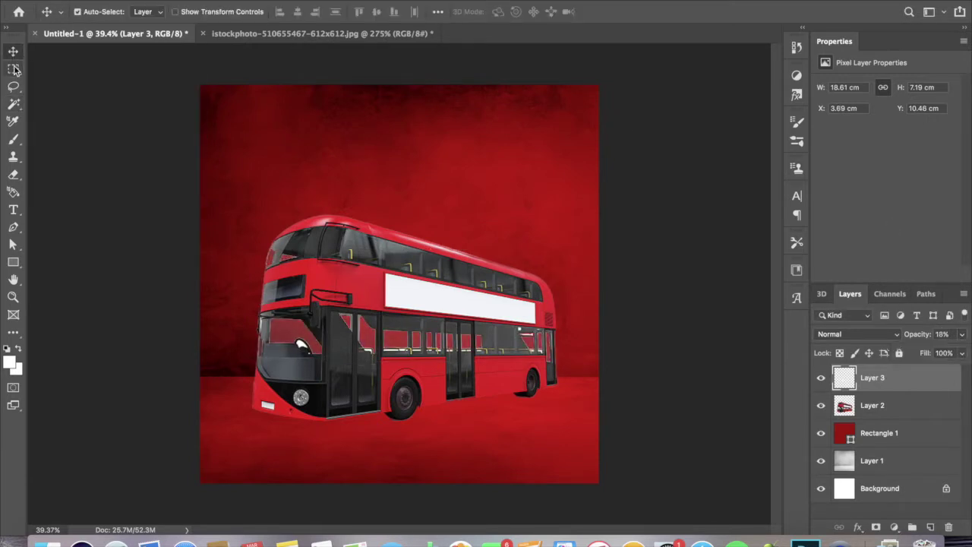
{"action": "key", "text": "ctrl+plus"}
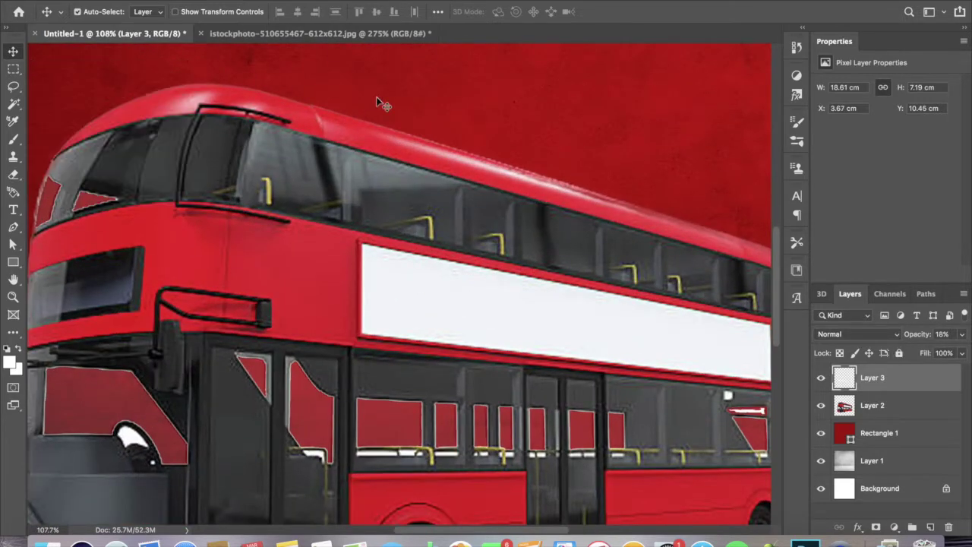
{"action": "key", "text": "ctrl+minus"}
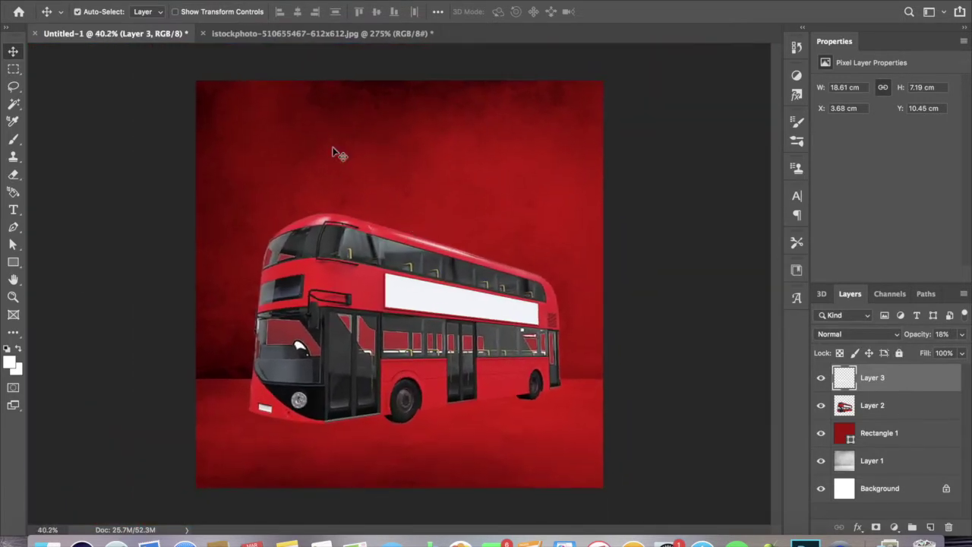
Merge Layers 2 and 3 into one bus layer and select the whole canvas.
{"action": "key", "text": "m"}
{"action": "left_click", "coordinate": [933, 396], "text": "shift"}
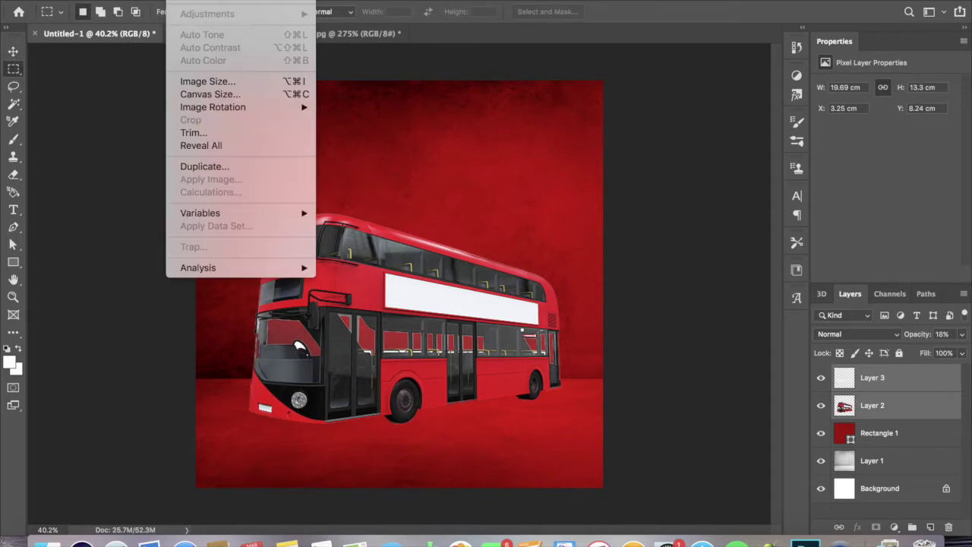
{"action": "left_click", "coordinate": [281, 469]}
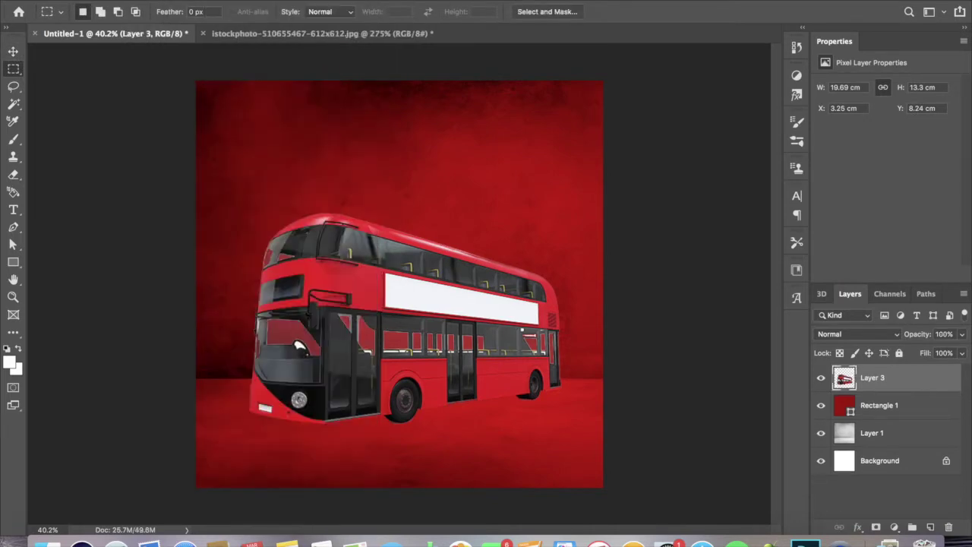
{"action": "left_click_drag", "start_coordinate": [195, 87], "coordinate": [644, 436]}
In the Camera Raw Filter, darken the bus's Exposure, pull down Highlights and adjust Shadows.
{"action": "left_click", "coordinate": [371, 66]}
{"action": "left_click_drag", "start_coordinate": [865, 329], "coordinate": [858, 331]}
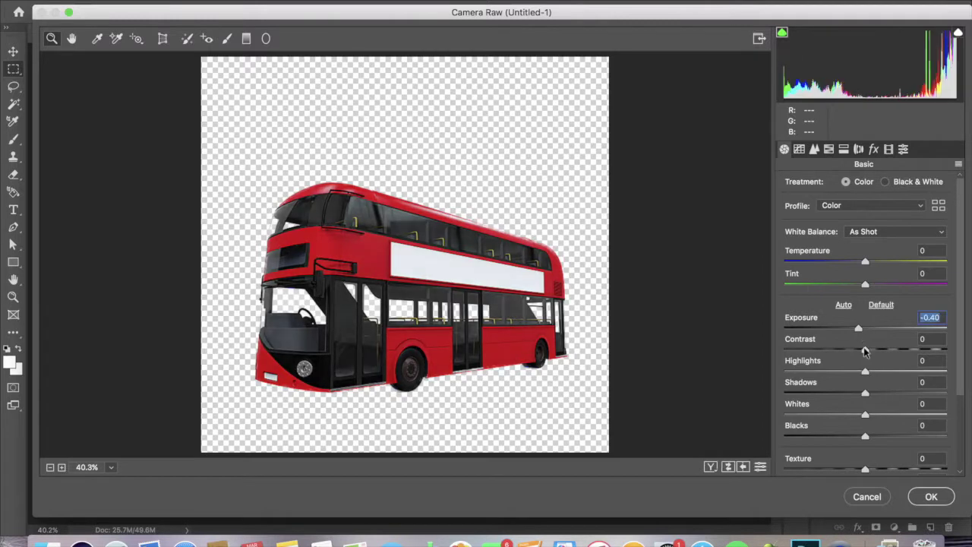
{"action": "left_click_drag", "start_coordinate": [865, 373], "coordinate": [841, 372]}
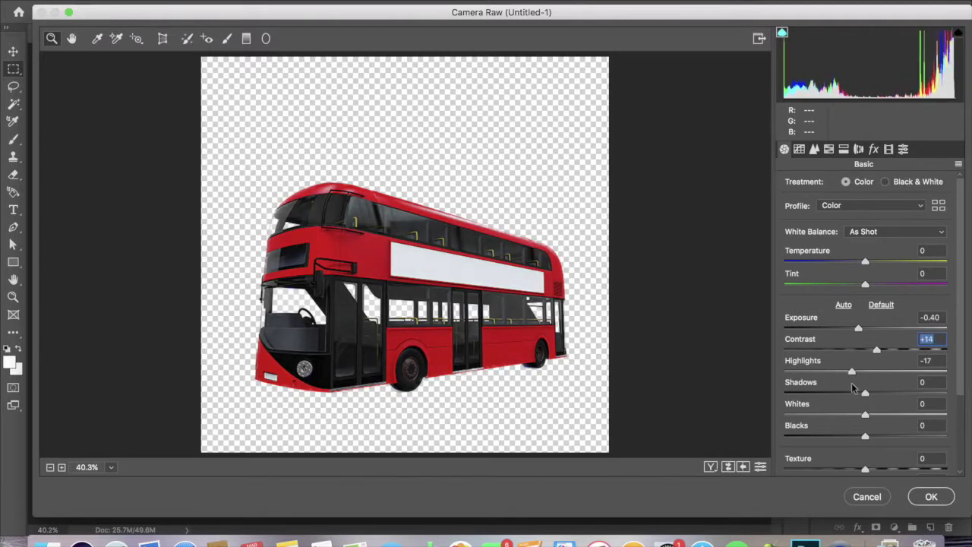
{"action": "left_click_drag", "start_coordinate": [883, 398], "coordinate": [836, 411]}
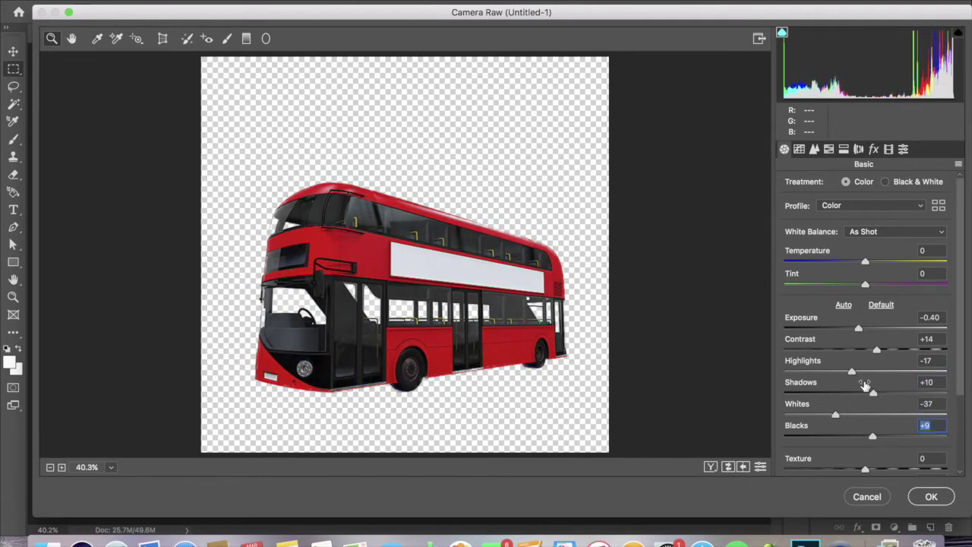
Add a -61 vignette with an adjusted midpoint in the Effects settings.
{"action": "left_click", "coordinate": [873, 149]}
{"action": "left_click_drag", "start_coordinate": [842, 328], "coordinate": [820, 328]}
{"action": "left_click_drag", "start_coordinate": [869, 351], "coordinate": [846, 351]}
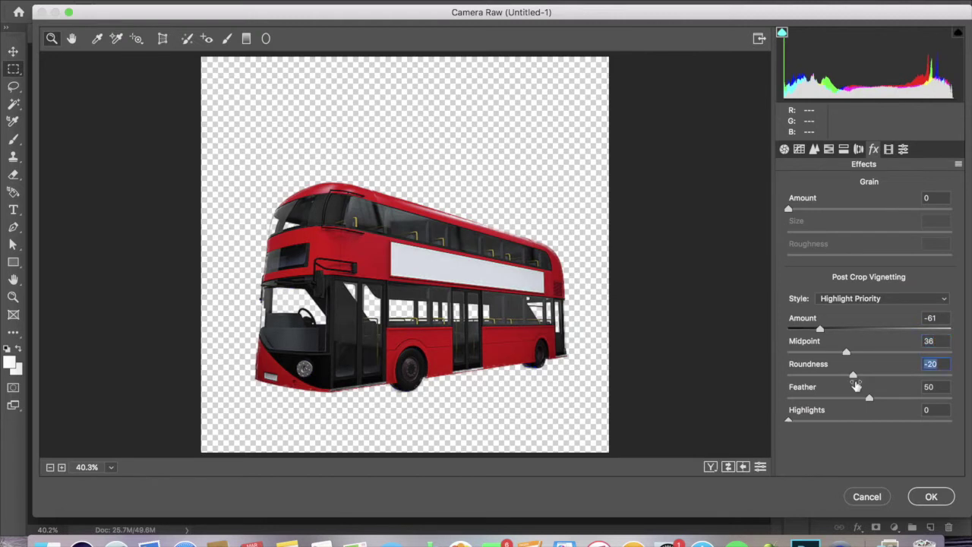
Look through the Split Toning and Detail panels, then tweak a lower Basic tone slider.
{"action": "left_click", "coordinate": [814, 149]}
{"action": "left_click", "coordinate": [814, 150]}
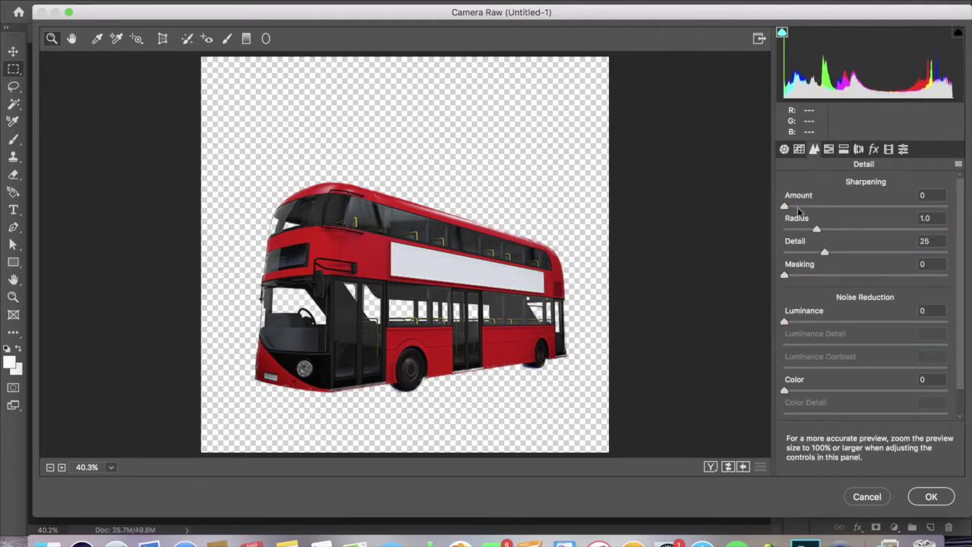
{"action": "left_click", "coordinate": [799, 148]}
{"action": "scroll", "coordinate": [866, 319], "scroll_direction": "down", "scroll_amount": 5}
{"action": "left_click_drag", "start_coordinate": [864, 465], "coordinate": [866, 468]}
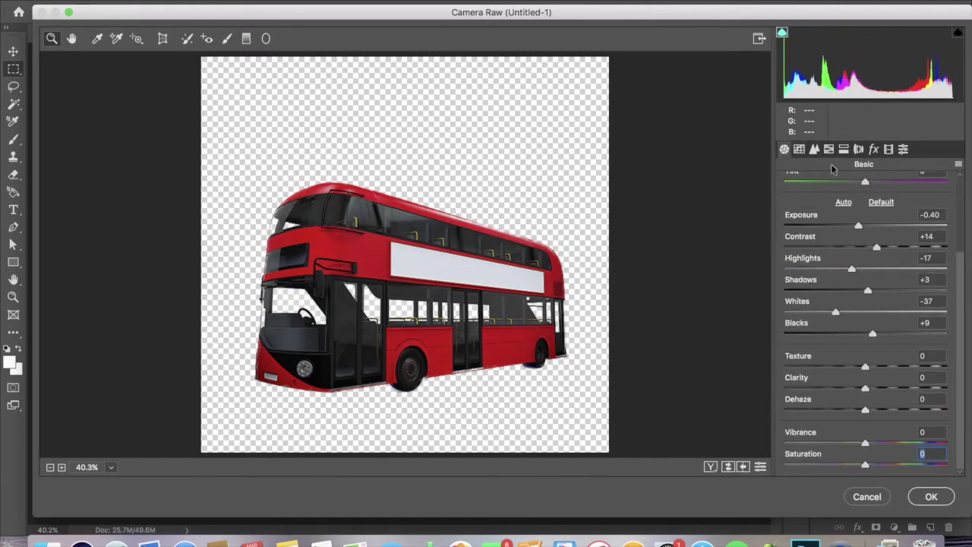
Check HSL hue and saturation, finalize Exposure -0.65, Contrast +5, Whites -37, and apply Camera Raw.
{"action": "left_click", "coordinate": [814, 149]}
{"action": "left_click", "coordinate": [843, 149]}
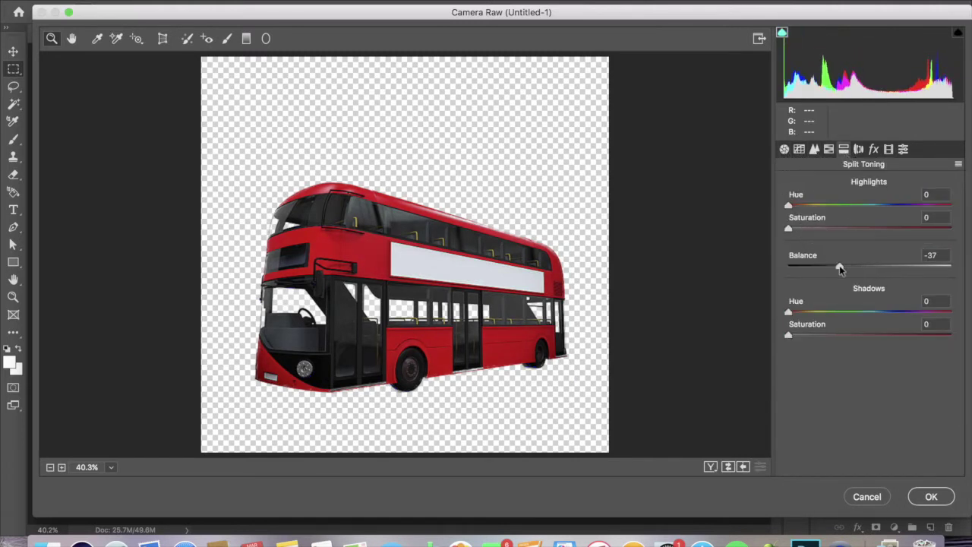
{"action": "left_click", "coordinate": [829, 149]}
{"action": "left_click", "coordinate": [792, 184]}
{"action": "left_click", "coordinate": [833, 184]}
{"action": "left_click", "coordinate": [783, 149]}
{"action": "scroll", "coordinate": [866, 296], "scroll_direction": "up", "scroll_amount": 3}
{"action": "left_click_drag", "start_coordinate": [877, 312], "coordinate": [857, 295]}
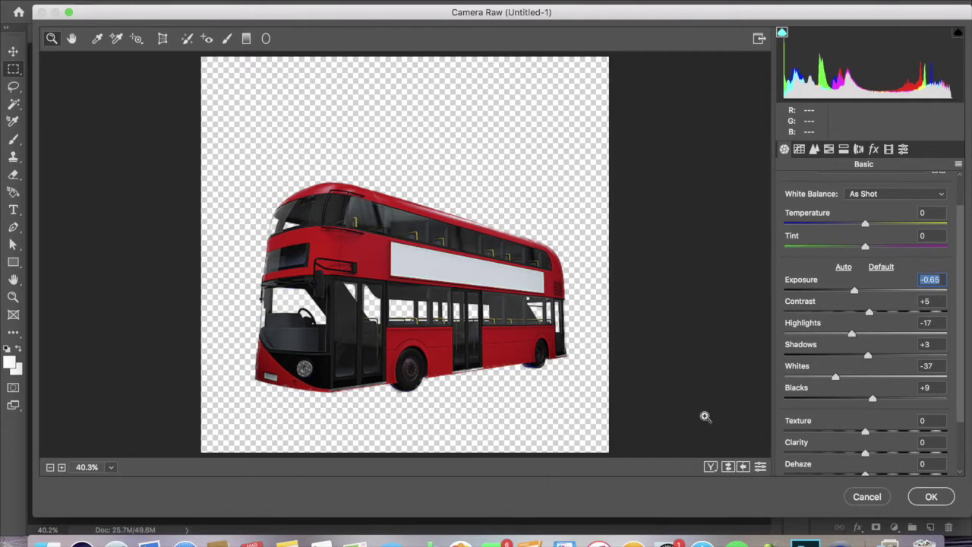
{"action": "left_click", "coordinate": [927, 499]}
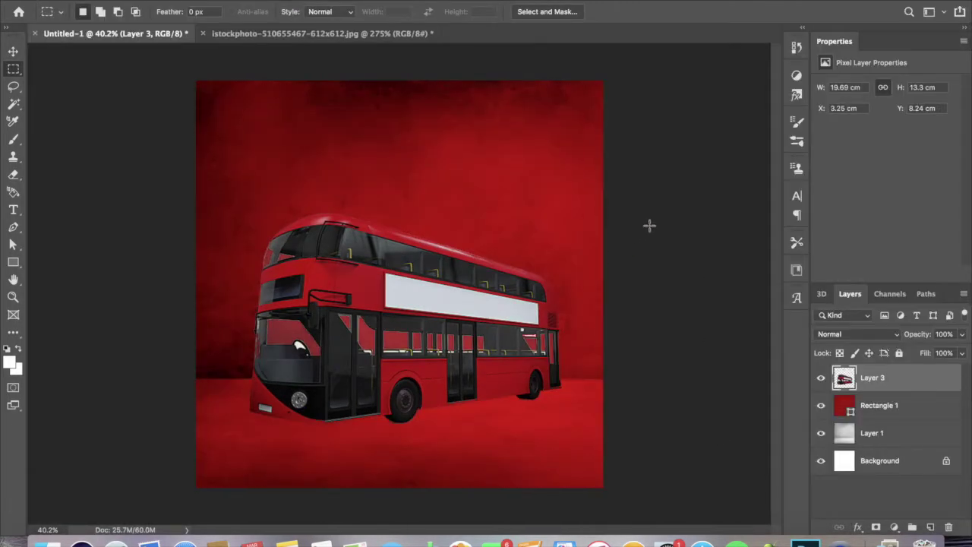
Duplicate the bus layer and hide the original Layer 3.
{"action": "key", "text": "ctrl+j"}
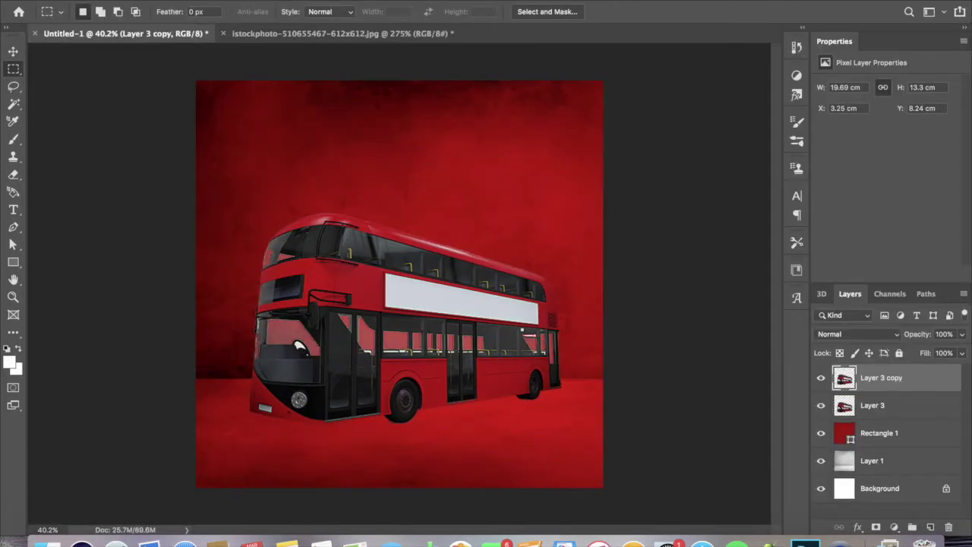
{"action": "left_click", "coordinate": [258, 0]}
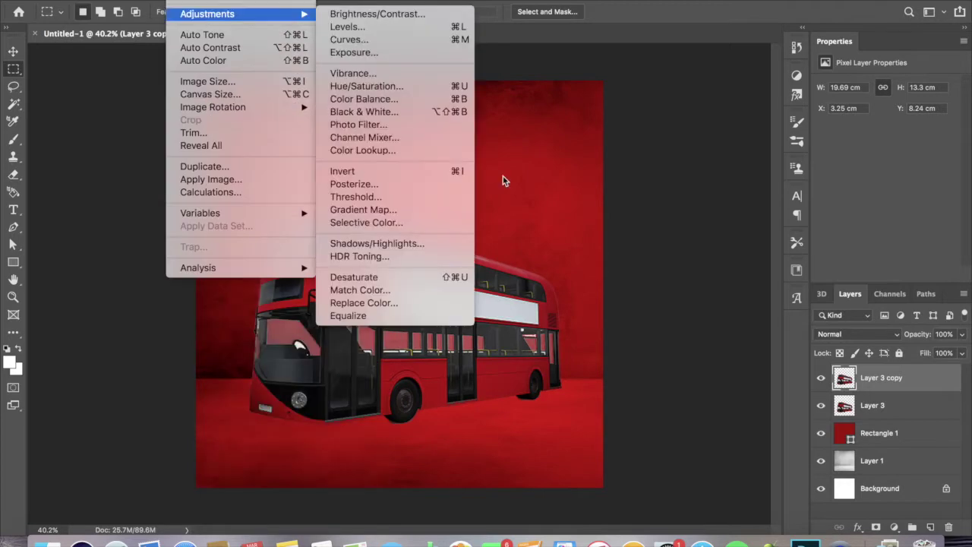
{"action": "left_click", "coordinate": [113, 152]}
{"action": "left_click", "coordinate": [821, 407]}
Deselect the leftover window selection on Layer 3 copy.
{"action": "left_click", "coordinate": [17, 107]}
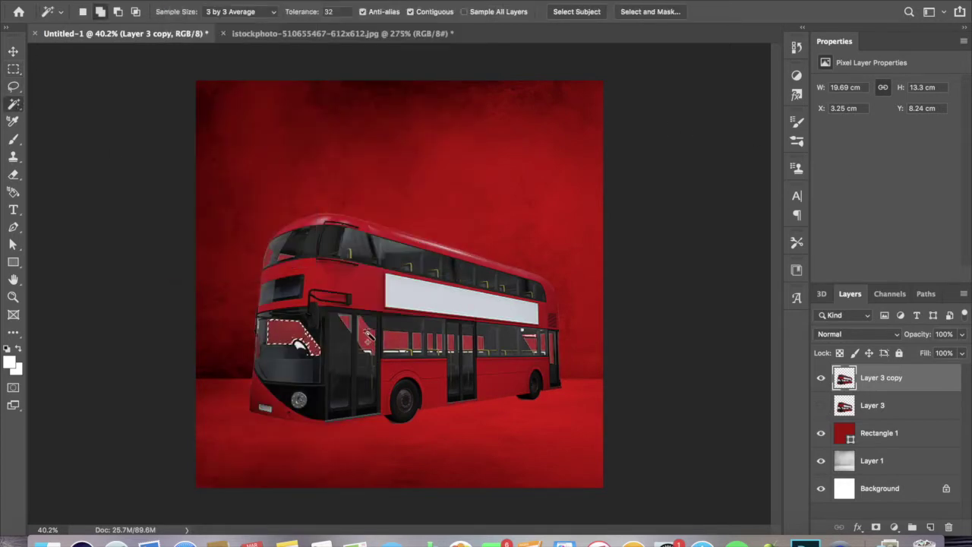
{"action": "scroll", "coordinate": [434, 346], "scroll_direction": "up", "scroll_amount": 5}
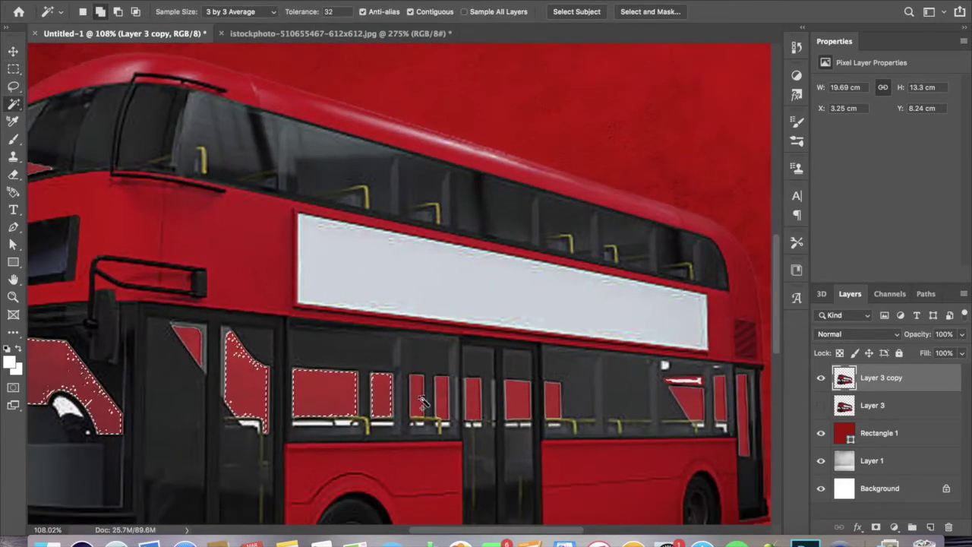
{"action": "scroll", "coordinate": [234, 393], "scroll_direction": "left", "scroll_amount": 5}
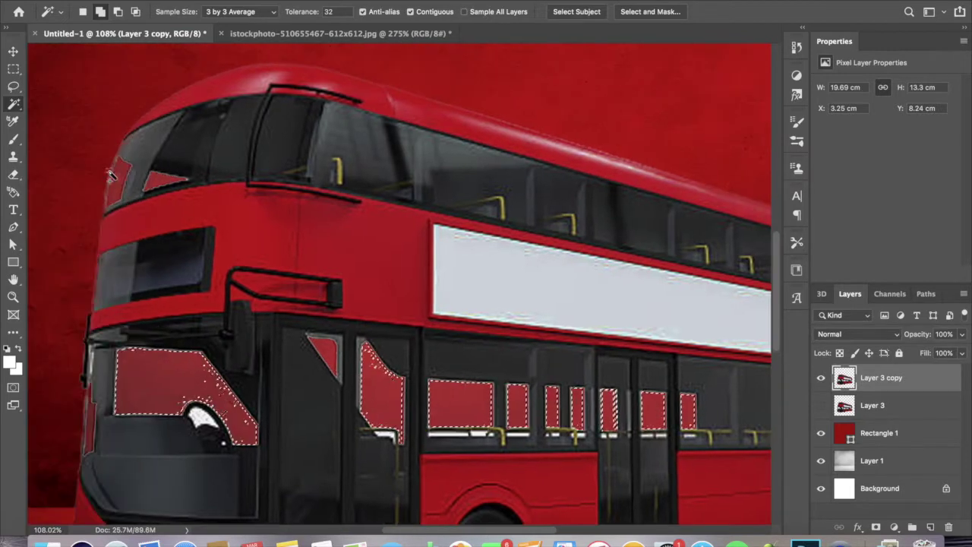
{"action": "scroll", "coordinate": [399, 290], "scroll_direction": "down", "scroll_amount": 3}
{"action": "right_click", "coordinate": [342, 211]}
{"action": "left_click", "coordinate": [402, 379]}
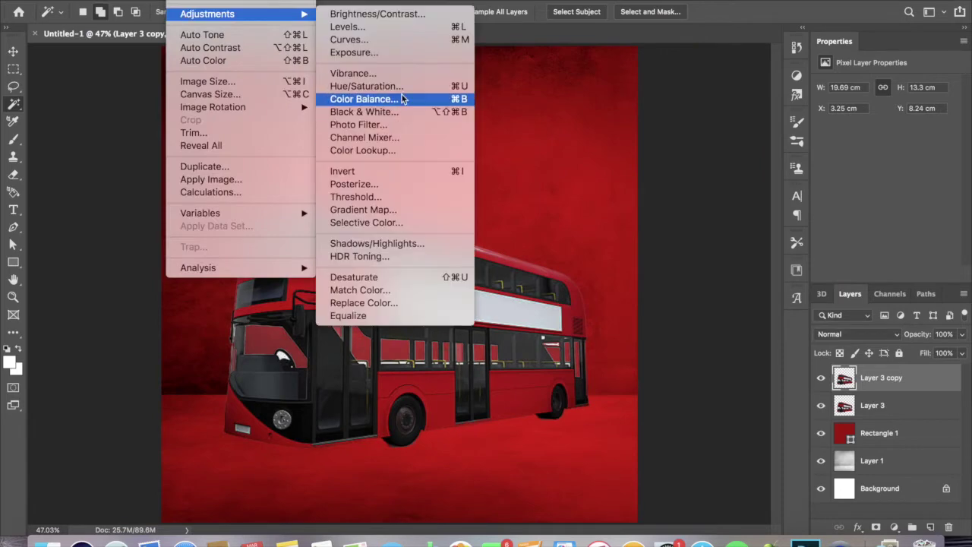
Blacken the copy with Hue/Saturation Lightness -100 and move it below Layer 3.
{"action": "left_click", "coordinate": [326, 89]}
{"action": "left_click_drag", "start_coordinate": [746, 201], "coordinate": [679, 201]}
{"action": "left_click", "coordinate": [898, 70]}
{"action": "left_click_drag", "start_coordinate": [933, 384], "coordinate": [933, 414]}
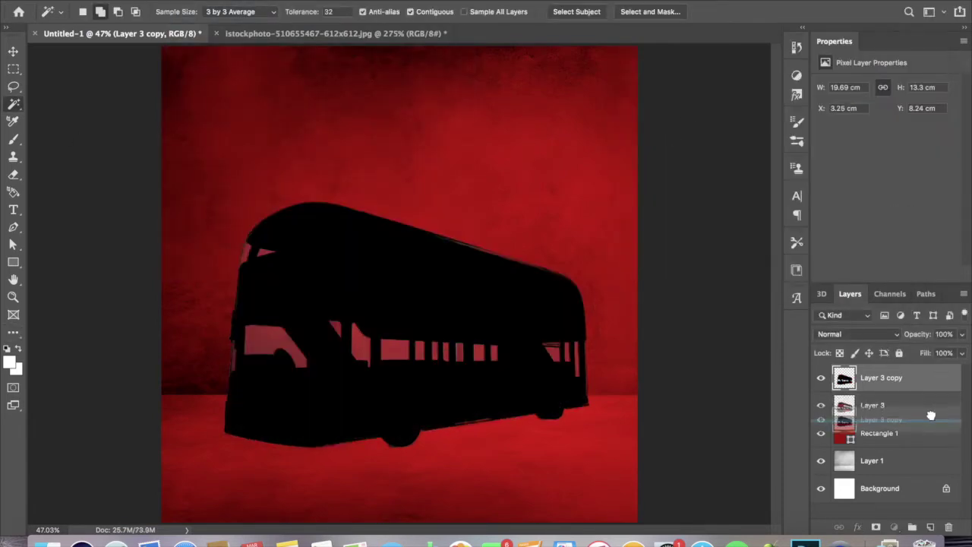
{"action": "scroll", "coordinate": [738, 268], "scroll_direction": "down", "scroll_amount": 1}
Skew the black bus silhouette into a slanted shadow lying on the ground.
{"action": "key", "text": "ctrl+t"}
{"action": "left_click_drag", "start_coordinate": [405, 216], "coordinate": [405, 256]}
{"action": "key", "text": "Escape"}
{"action": "key", "text": "ctrl+t"}
{"action": "left_click_drag", "start_coordinate": [405, 215], "coordinate": [271, 323]}
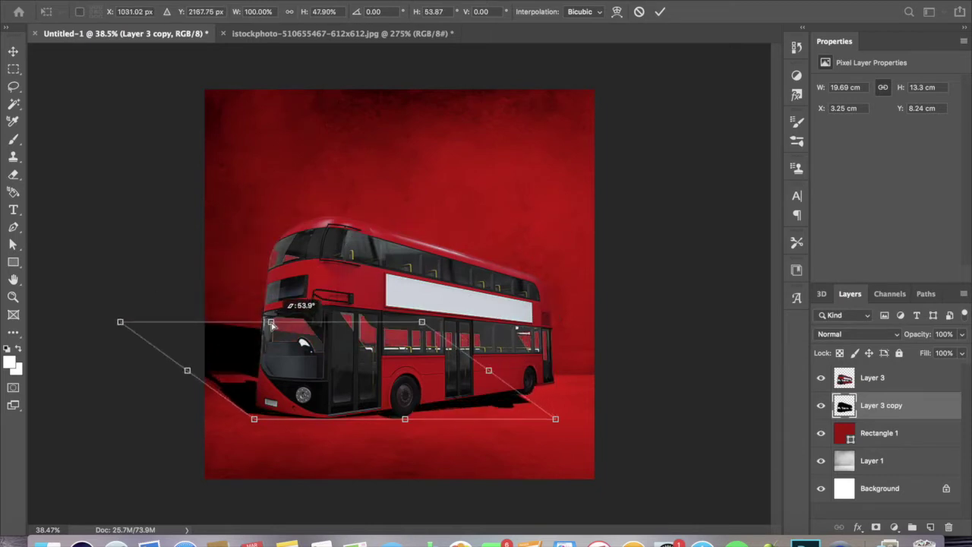
{"action": "left_click_drag", "start_coordinate": [555, 418], "coordinate": [556, 408]}
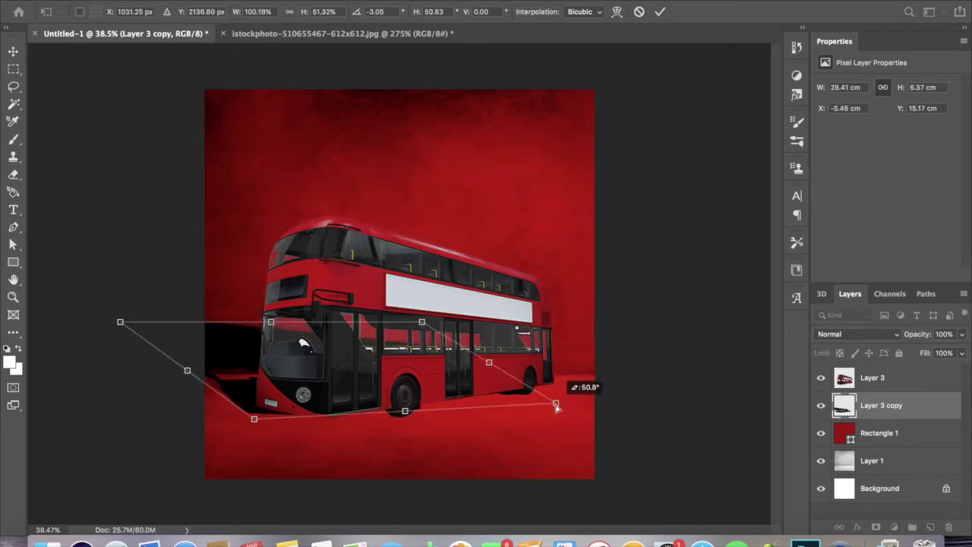
{"action": "mouse_move", "coordinate": [123, 325]}
{"action": "left_mouse_down"}
{"action": "mouse_move", "coordinate": [119, 336]}
{"action": "mouse_move", "coordinate": [130, 326]}
{"action": "left_mouse_up"}
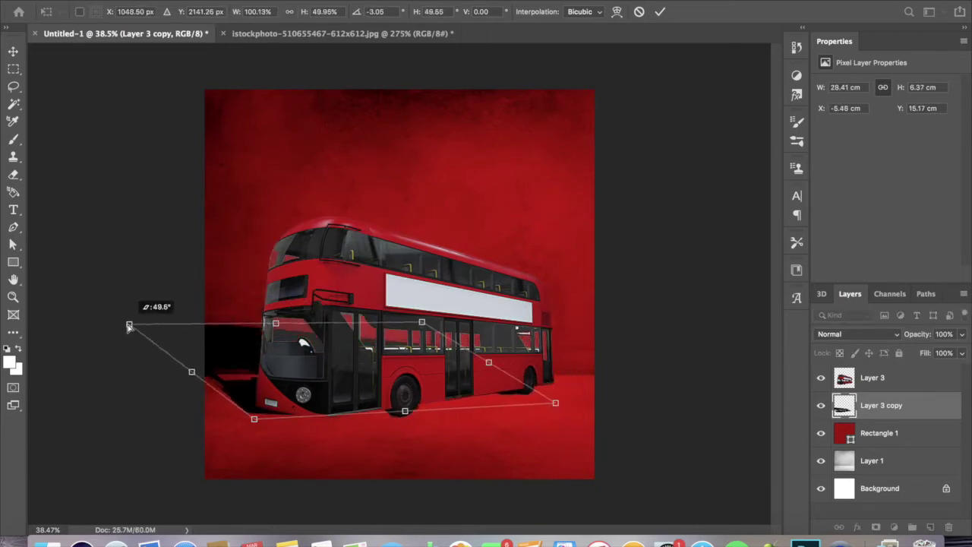
{"action": "key", "text": "Escape"}
Duplicate the shadow as Layer 3 copy 2 and skew it farther left along the floor.
{"action": "key", "text": "w"}
{"action": "key", "text": "ctrl+j"}
{"action": "key", "text": "ctrl+t"}
{"action": "left_click_drag", "start_coordinate": [405, 214], "coordinate": [226, 322]}
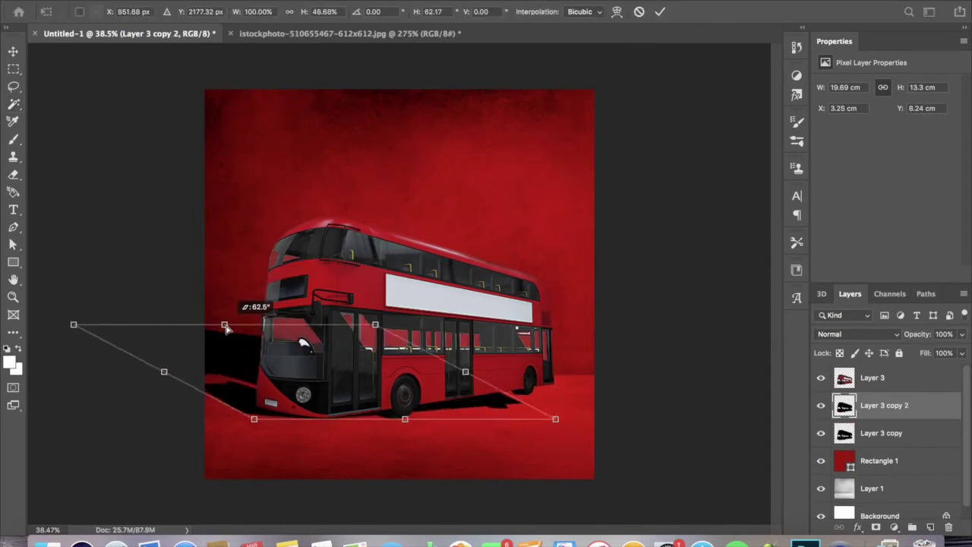
{"action": "left_click_drag", "start_coordinate": [555, 419], "coordinate": [575, 409]}
{"action": "left_click_drag", "start_coordinate": [252, 422], "coordinate": [258, 410]}
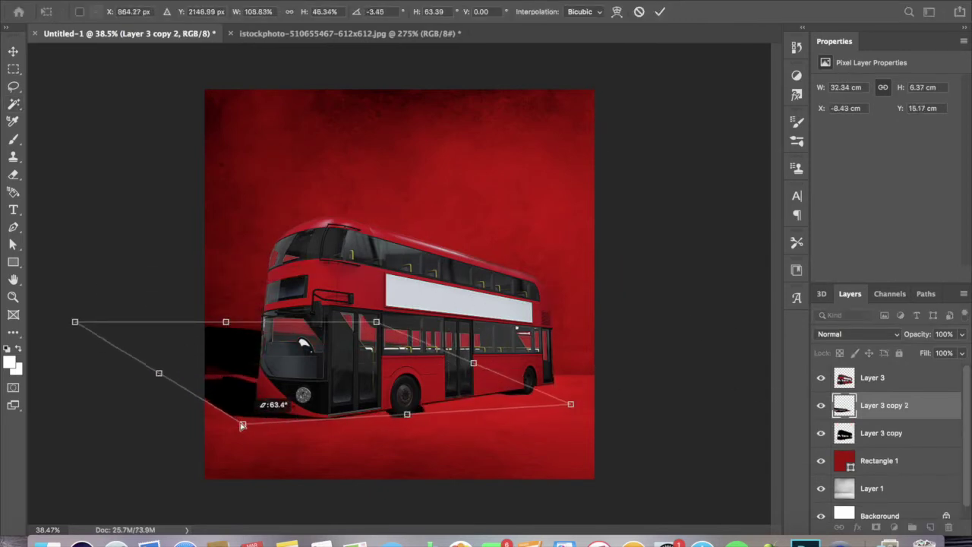
Refine the duplicate shadow's corners into a longer ground shadow and commit it.
{"action": "left_click_drag", "start_coordinate": [568, 404], "coordinate": [565, 401]}
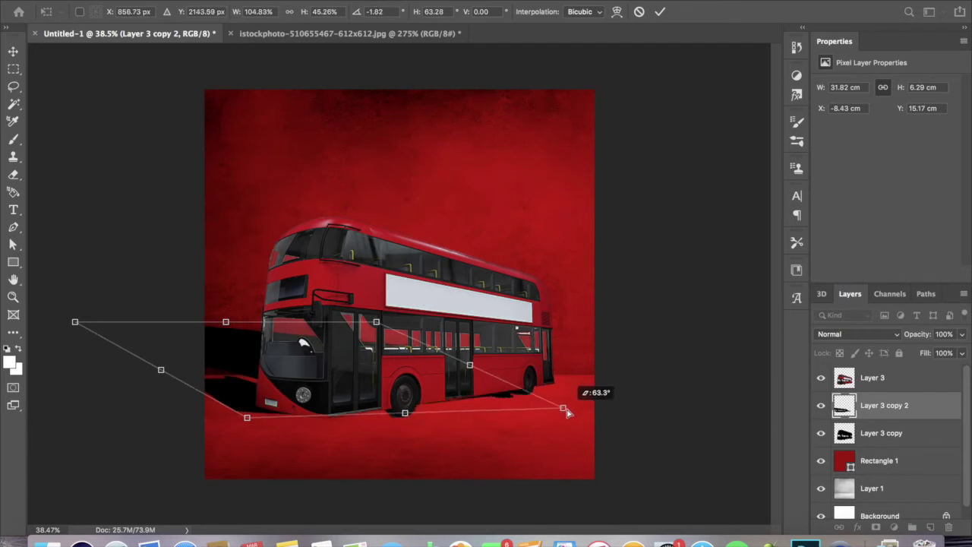
{"action": "mouse_move", "coordinate": [252, 410]}
{"action": "left_mouse_down"}
{"action": "mouse_move", "coordinate": [237, 429]}
{"action": "mouse_move", "coordinate": [237, 417]}
{"action": "left_mouse_up"}
{"action": "left_click_drag", "start_coordinate": [226, 322], "coordinate": [240, 336]}
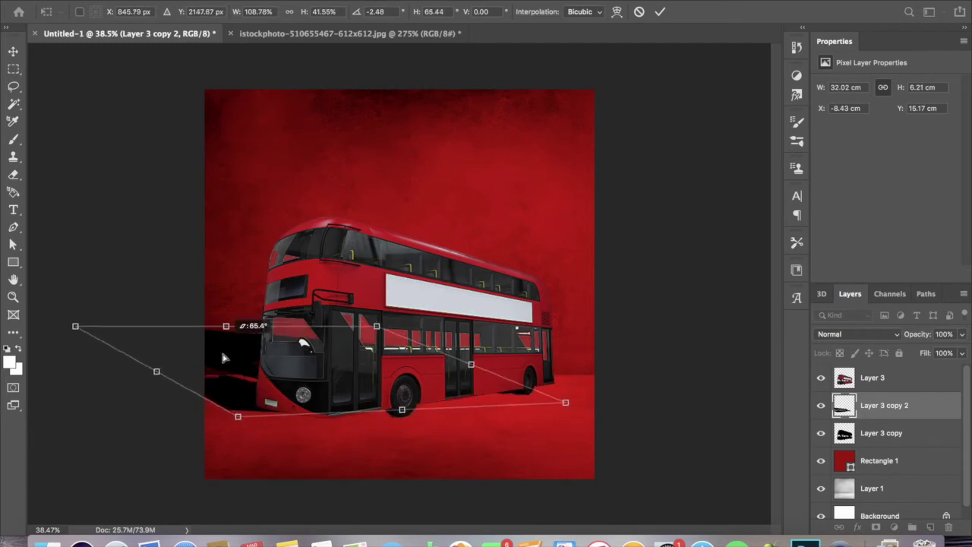
{"action": "left_click_drag", "start_coordinate": [164, 377], "coordinate": [194, 376]}
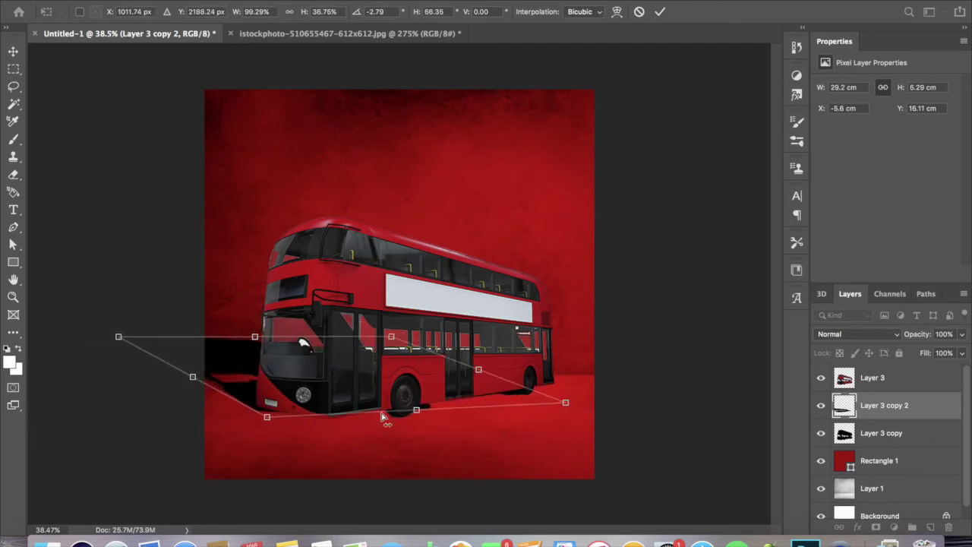
{"action": "left_click_drag", "start_coordinate": [416, 410], "coordinate": [397, 420]}
{"action": "left_click_drag", "start_coordinate": [549, 414], "coordinate": [557, 410]}
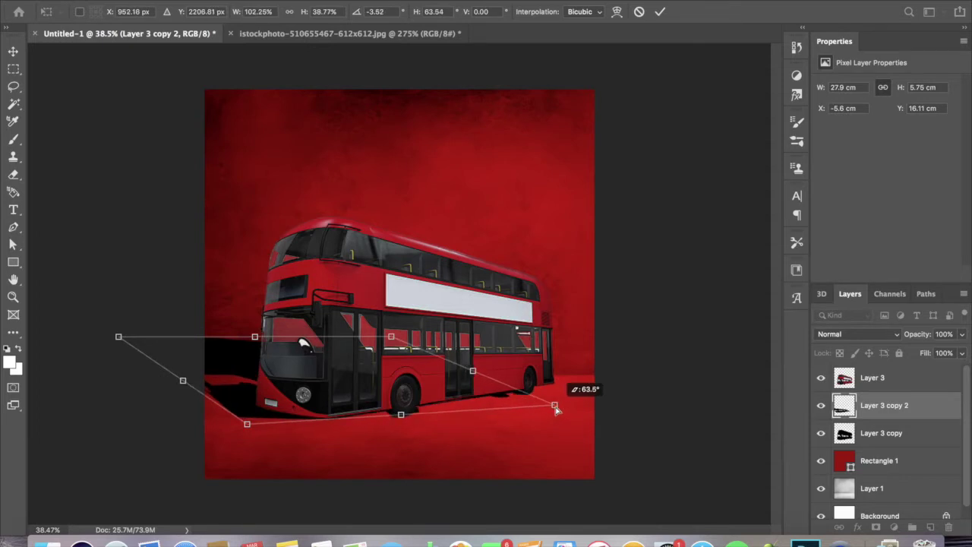
{"action": "left_click", "coordinate": [660, 11]}
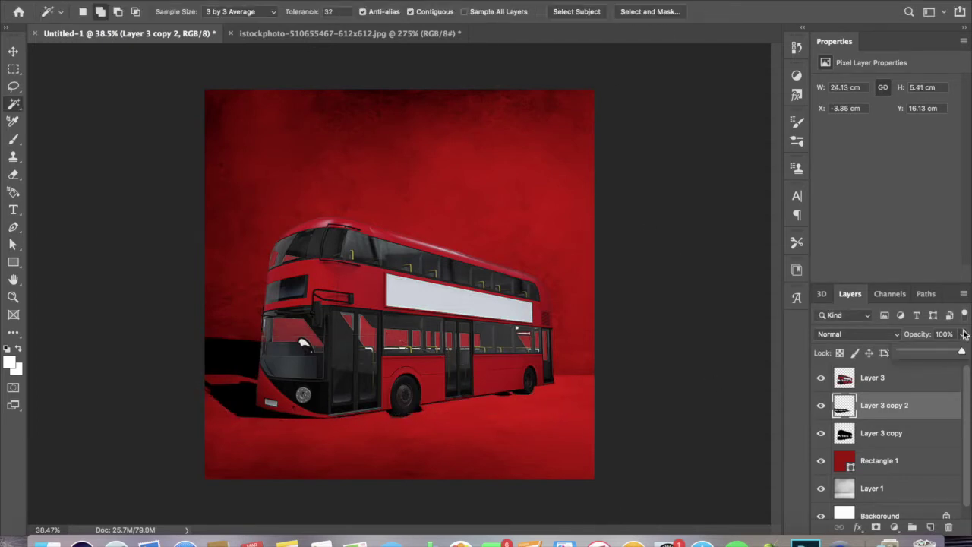
Move the tall wall shadow (Layer 3 copy) up and left behind the bus.
{"action": "key", "text": "m"}
{"action": "mouse_move", "coordinate": [598, 374]}
{"action": "left_mouse_down"}
{"action": "mouse_move", "coordinate": [98, 273]}
{"action": "mouse_move", "coordinate": [99, 263]}
{"action": "left_mouse_up"}
{"action": "key", "text": "ctrl+t"}
{"action": "key", "text": "Escape"}
{"action": "left_click", "coordinate": [873, 433]}
{"action": "key", "text": "ctrl+t"}
{"action": "mouse_move", "coordinate": [480, 334]}
{"action": "left_mouse_down"}
{"action": "mouse_move", "coordinate": [387, 283]}
{"action": "mouse_move", "coordinate": [450, 320]}
{"action": "left_mouse_up"}
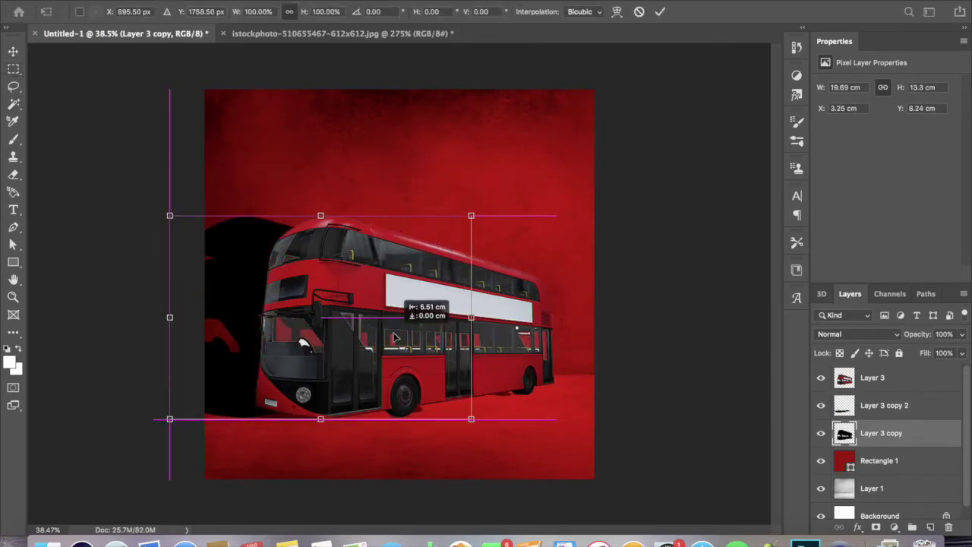
{"action": "left_click_drag", "start_coordinate": [472, 357], "coordinate": [475, 346]}
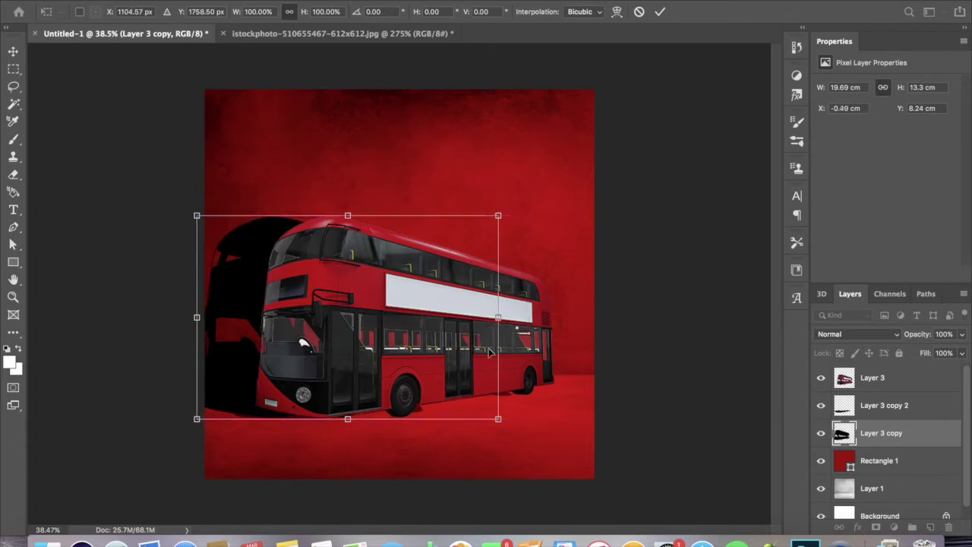
{"action": "key", "text": "Return"}
Set the wall shadow to 54% opacity and delete its part below the floor line.
{"action": "left_click_drag", "start_coordinate": [961, 334], "coordinate": [911, 355]}
{"action": "left_click_drag", "start_coordinate": [72, 394], "coordinate": [76, 494]}
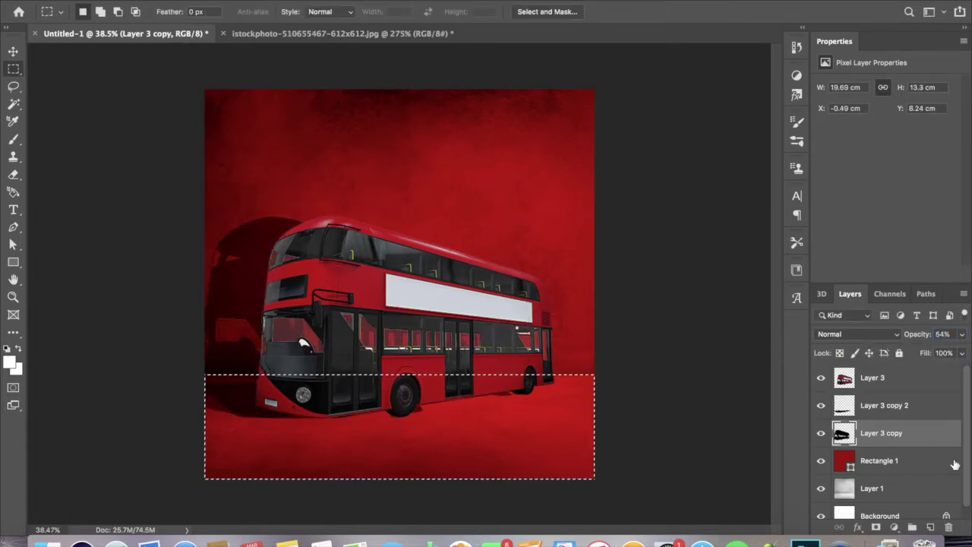
{"action": "key", "text": "Delete"}
{"action": "key", "text": "ctrl+d"}
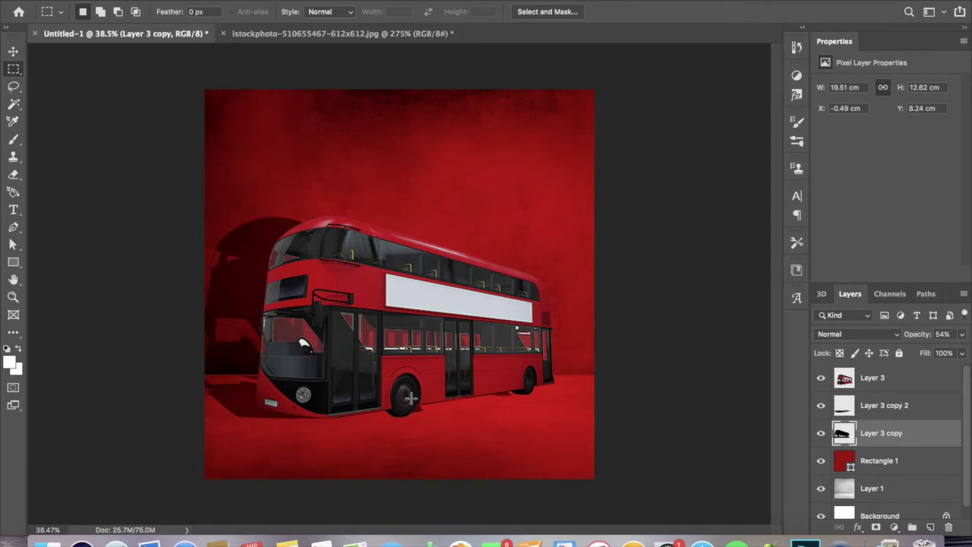
Apply a 3.5 px Gaussian Blur to both the wall shadow and the ground shadow.
{"action": "left_click", "coordinate": [323, 2]}
{"action": "left_click", "coordinate": [591, 189]}
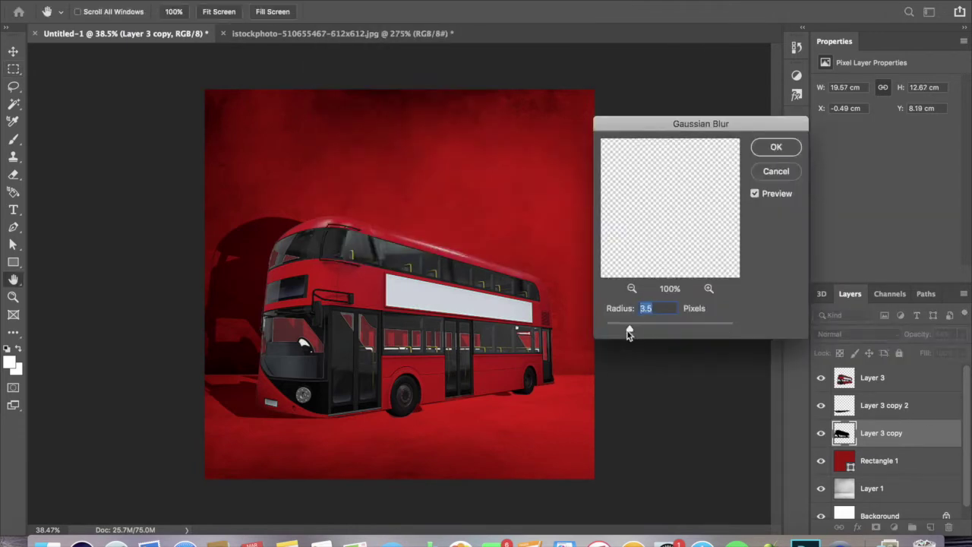
{"action": "left_click", "coordinate": [783, 149]}
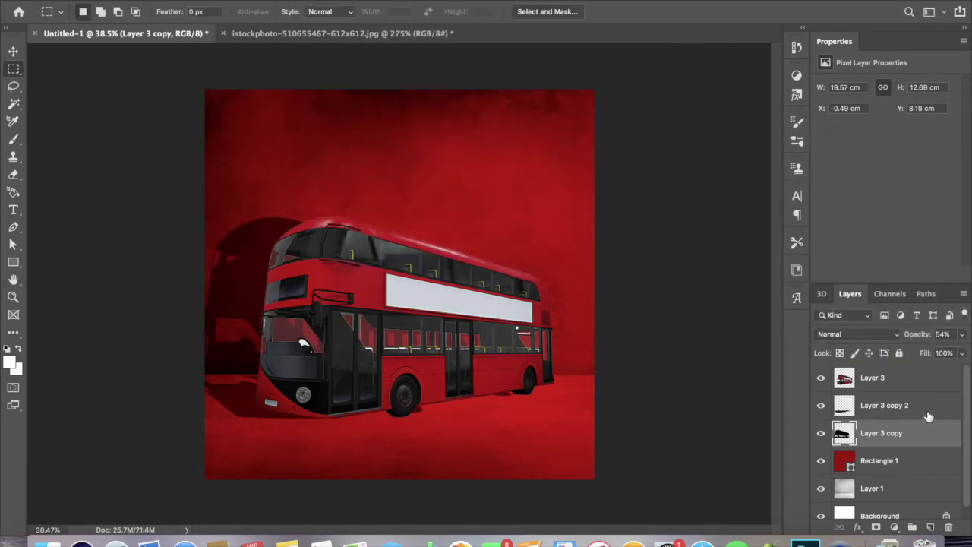
{"action": "left_click", "coordinate": [884, 405]}
{"action": "left_click", "coordinate": [326, 1]}
{"action": "left_click", "coordinate": [384, 12]}
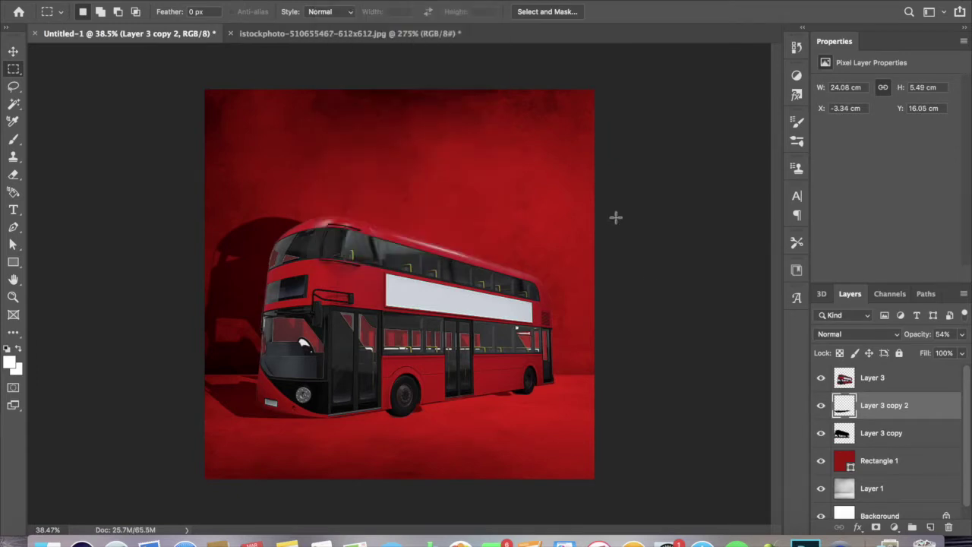
Enlarge the bus and both shadow layers together to 20.4 cm wide.
{"action": "left_click", "coordinate": [881, 433], "text": "shift"}
{"action": "left_click", "coordinate": [874, 377], "text": "shift"}
{"action": "key", "text": "ctrl+t"}
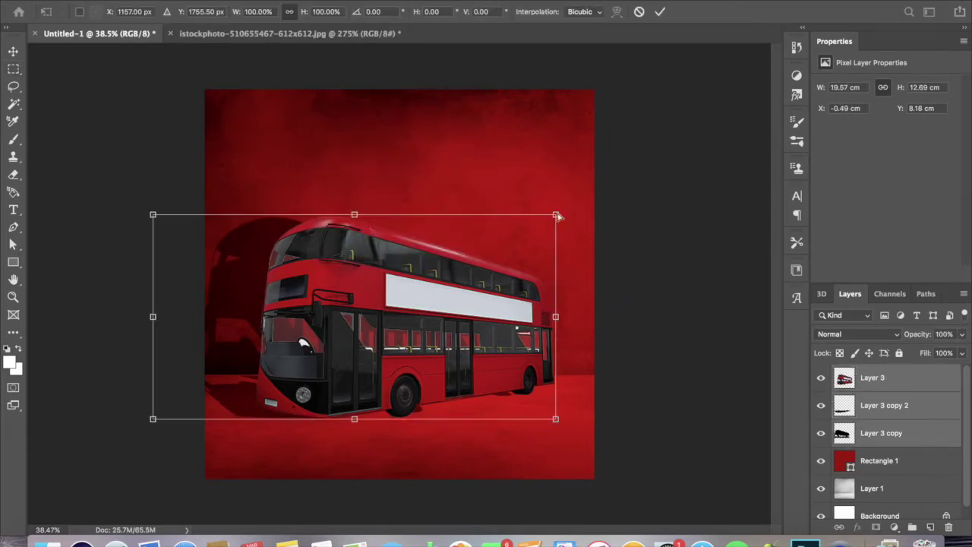
{"action": "left_click_drag", "start_coordinate": [556, 217], "coordinate": [572, 207]}
{"action": "left_click", "coordinate": [659, 11]}
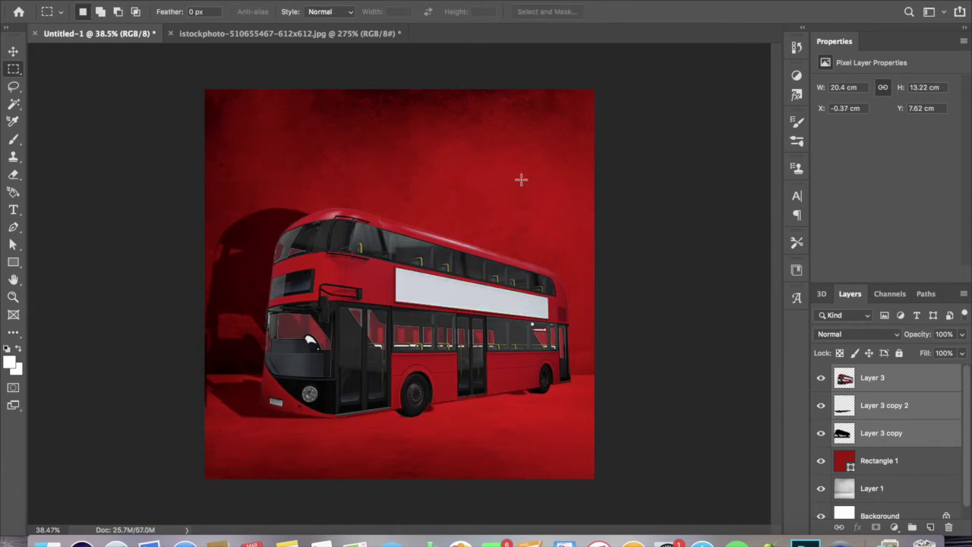
Open the Big Ben photo big-1.jpg.
{"action": "left_click", "coordinate": [133, 6]}
{"action": "left_click", "coordinate": [421, 95]}
{"action": "double_click", "coordinate": [422, 96]}
{"action": "right_click", "coordinate": [13, 104]}
{"action": "left_click", "coordinate": [61, 100]}
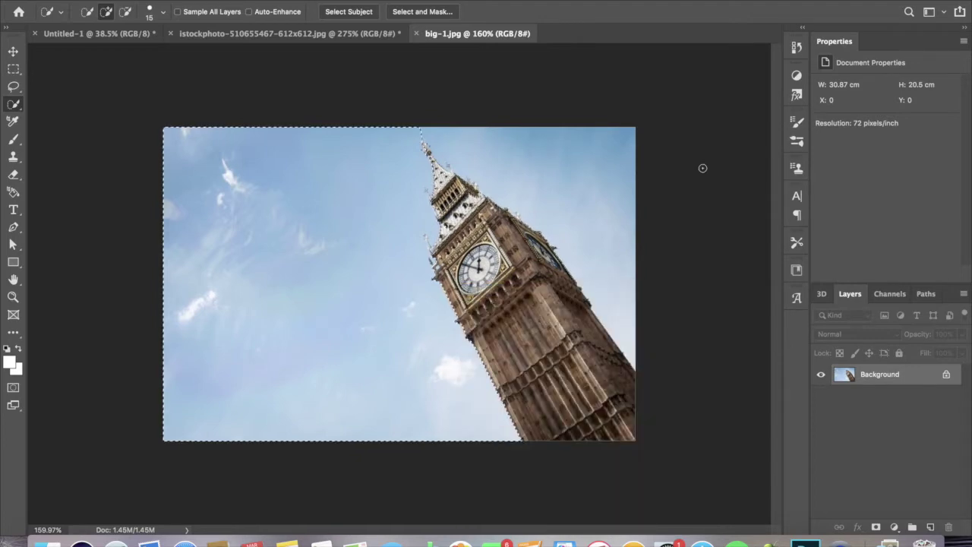
Set the Quick Selection brush size to 5 px.
{"action": "scroll", "coordinate": [525, 175], "scroll_direction": "up", "scroll_amount": 5}
{"action": "left_click", "coordinate": [162, 12]}
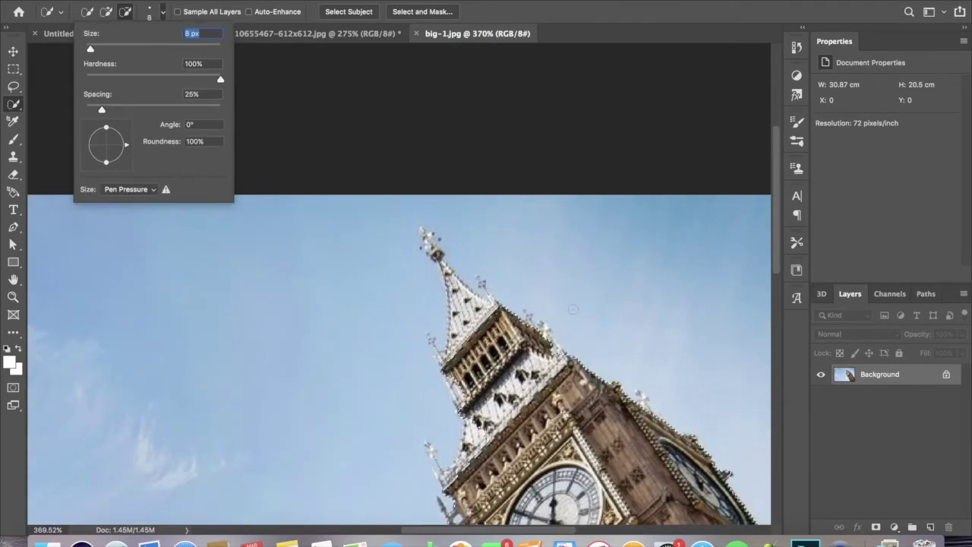
{"action": "key", "text": "Return"}
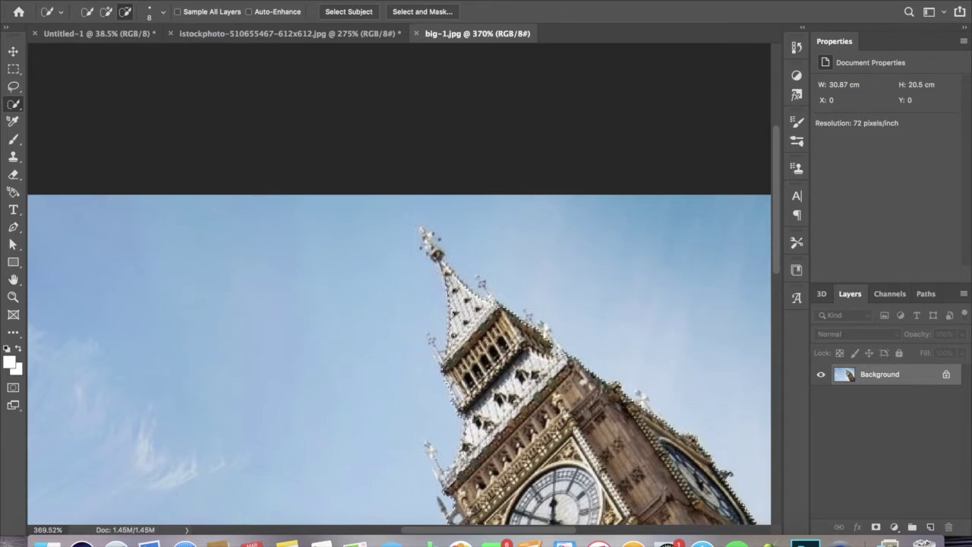
{"action": "scroll", "coordinate": [305, 248], "scroll_direction": "up", "scroll_amount": 5}
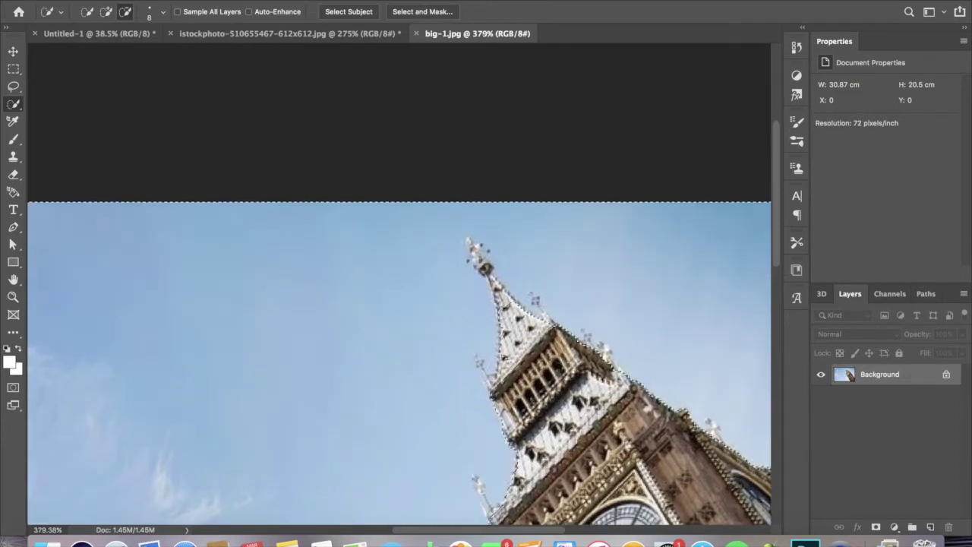
{"action": "left_click", "coordinate": [162, 12]}
{"action": "left_click_drag", "start_coordinate": [89, 51], "coordinate": [87, 50]}
{"action": "key", "text": "Return"}
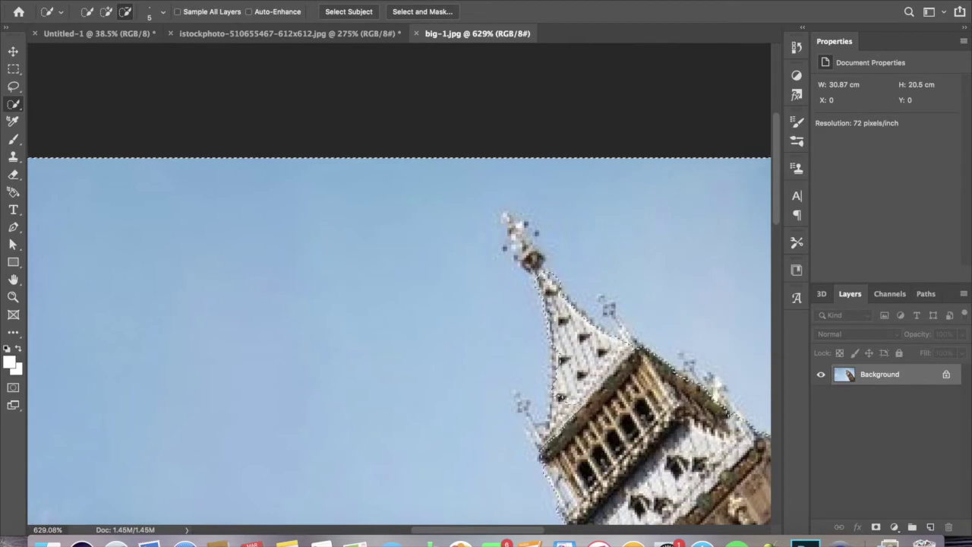
Refine the Big Ben selection edges with a 2 px radius and drag the tower into Untitled-1.
{"action": "scroll", "coordinate": [400, 289], "scroll_direction": "down", "scroll_amount": 5}
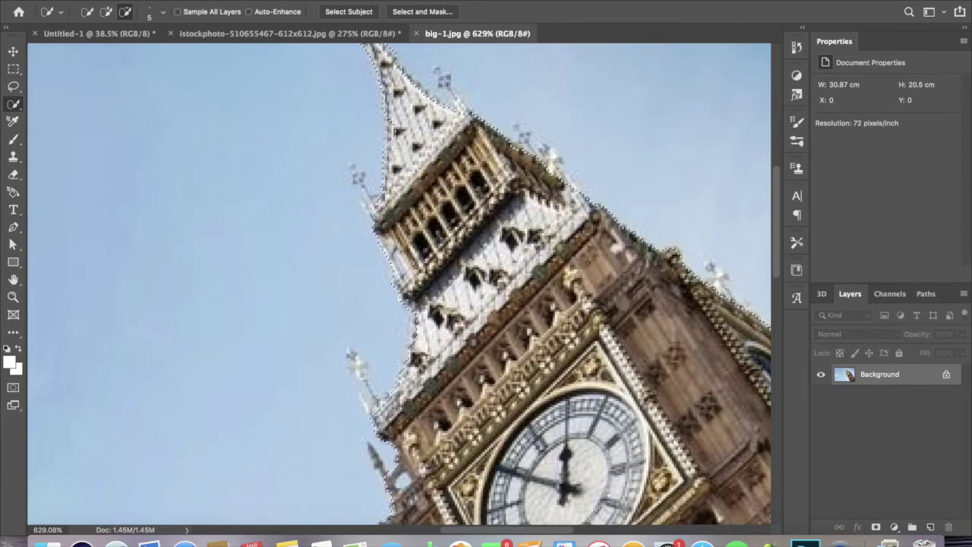
{"action": "scroll", "coordinate": [341, 213], "scroll_direction": "down", "scroll_amount": 6}
{"action": "scroll", "coordinate": [341, 214], "scroll_direction": "up", "scroll_amount": 8}
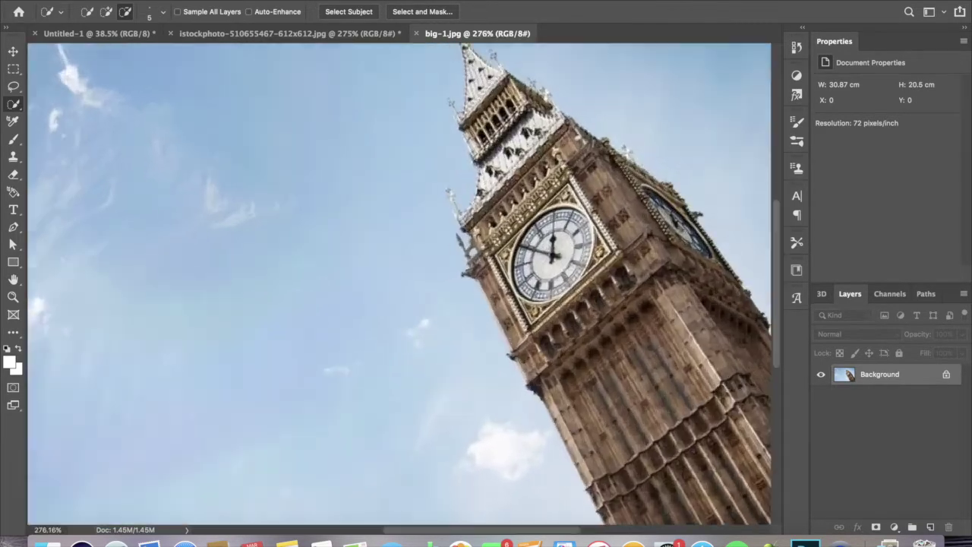
{"action": "scroll", "coordinate": [341, 214], "scroll_direction": "up", "scroll_amount": 2}
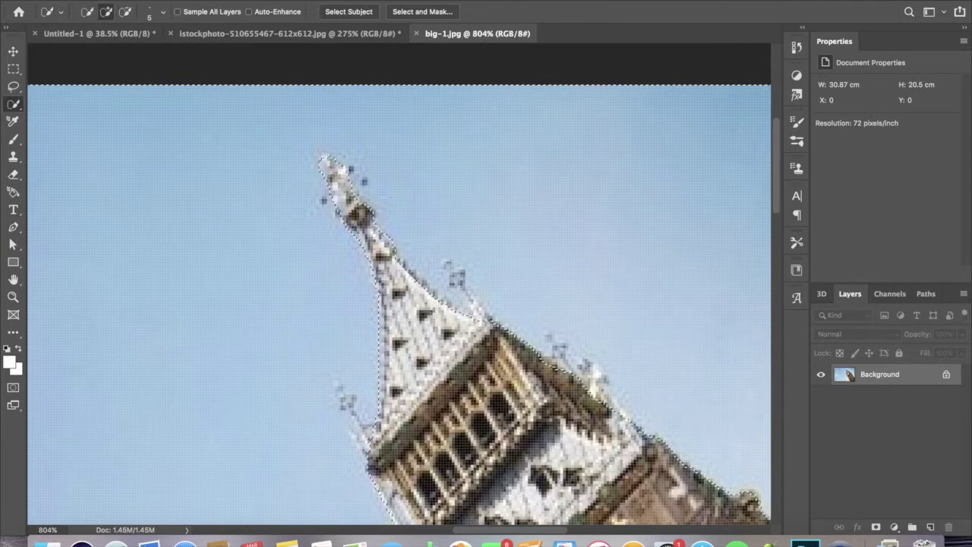
{"action": "scroll", "coordinate": [360, 411], "scroll_direction": "down", "scroll_amount": 3}
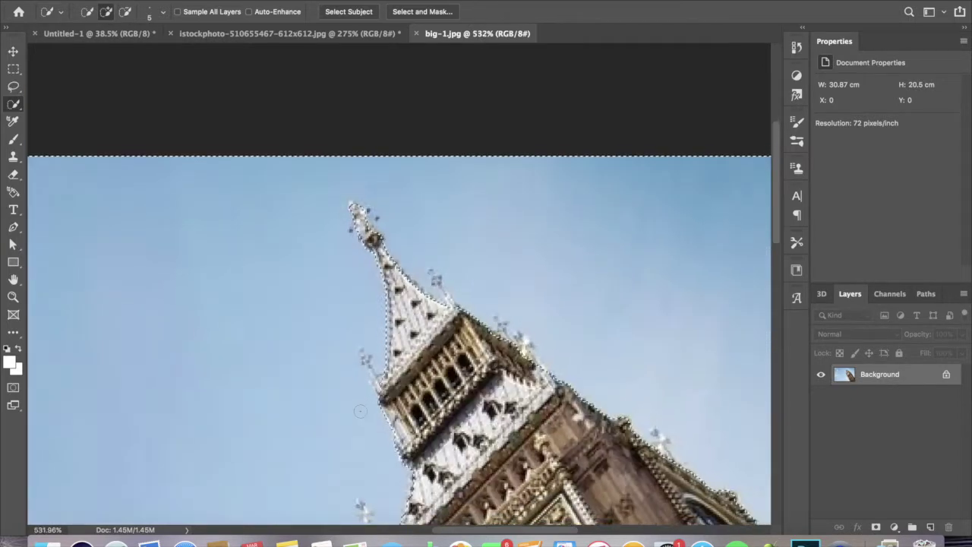
{"action": "scroll", "coordinate": [360, 411], "scroll_direction": "down", "scroll_amount": 2}
{"action": "scroll", "coordinate": [360, 411], "scroll_direction": "down", "scroll_amount": 3}
{"action": "right_click", "coordinate": [201, 332]}
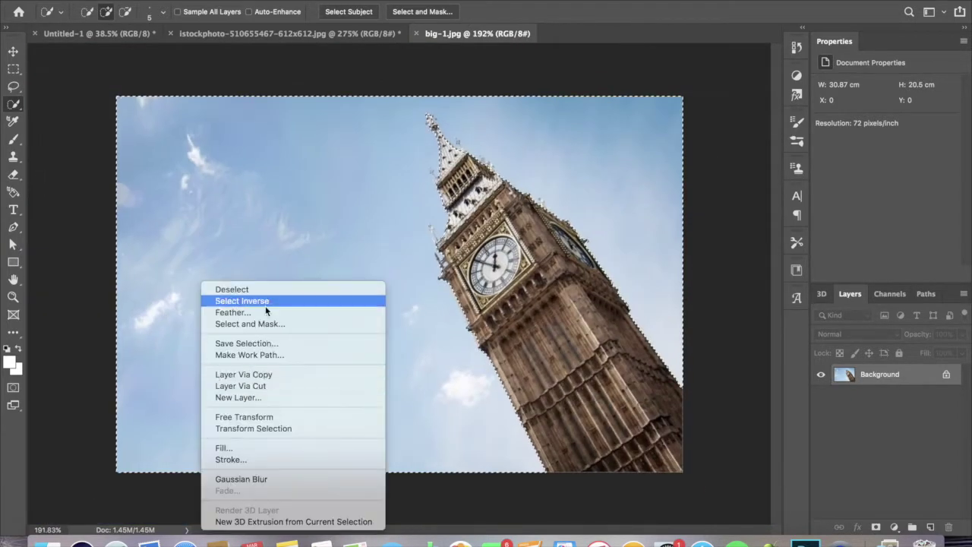
{"action": "left_click", "coordinate": [249, 323]}
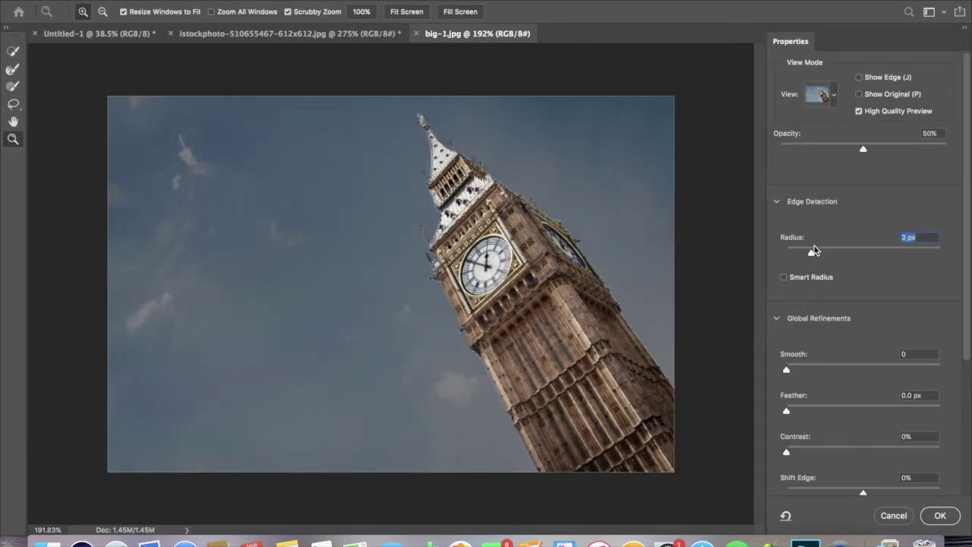
{"action": "left_click", "coordinate": [940, 516]}
{"action": "left_click_drag", "start_coordinate": [531, 303], "coordinate": [351, 161]}
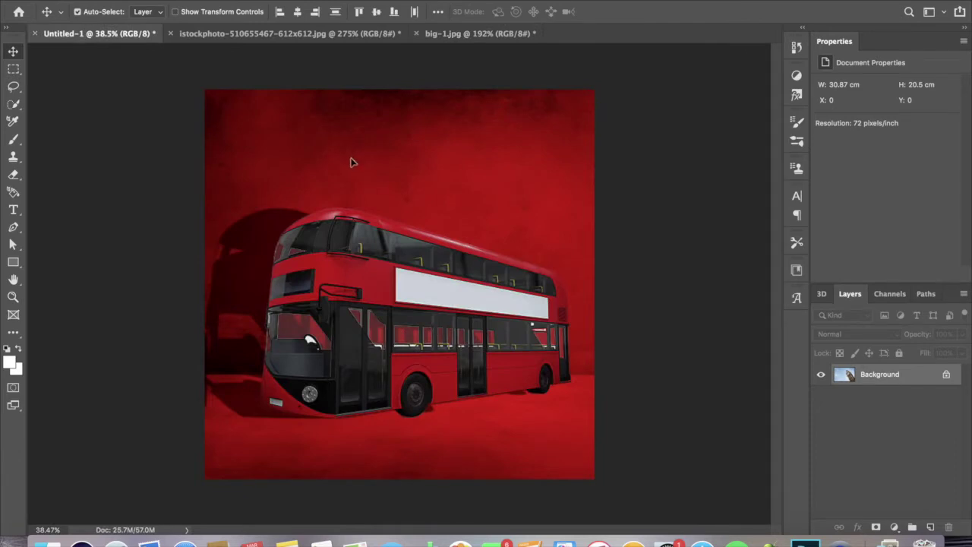
Convert Big Ben to black and white, then enlarge and reposition it on the cover.
{"action": "left_click", "coordinate": [391, 103]}
{"action": "key", "text": "Return"}
{"action": "key", "text": "ctrl+t"}
{"action": "left_click_drag", "start_coordinate": [372, 192], "coordinate": [417, 363]}
{"action": "left_click_drag", "start_coordinate": [407, 321], "coordinate": [408, 331]}
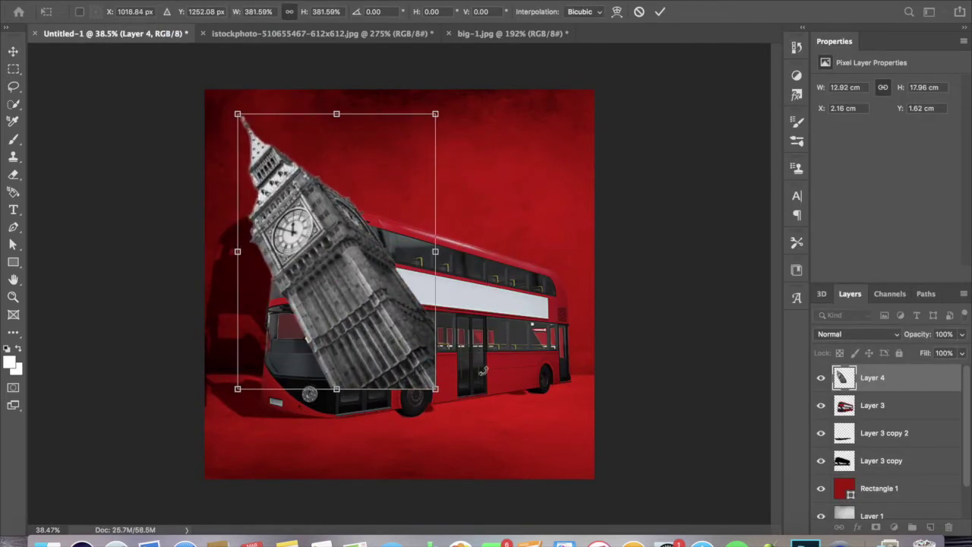
{"action": "key", "text": "Return"}
Move Layer 4 below the bus layers and tilt Big Ben about 21 degrees.
{"action": "left_click_drag", "start_coordinate": [873, 378], "coordinate": [873, 475]}
{"action": "key", "text": "ctrl+t"}
{"action": "left_click_drag", "start_coordinate": [448, 334], "coordinate": [356, 375]}
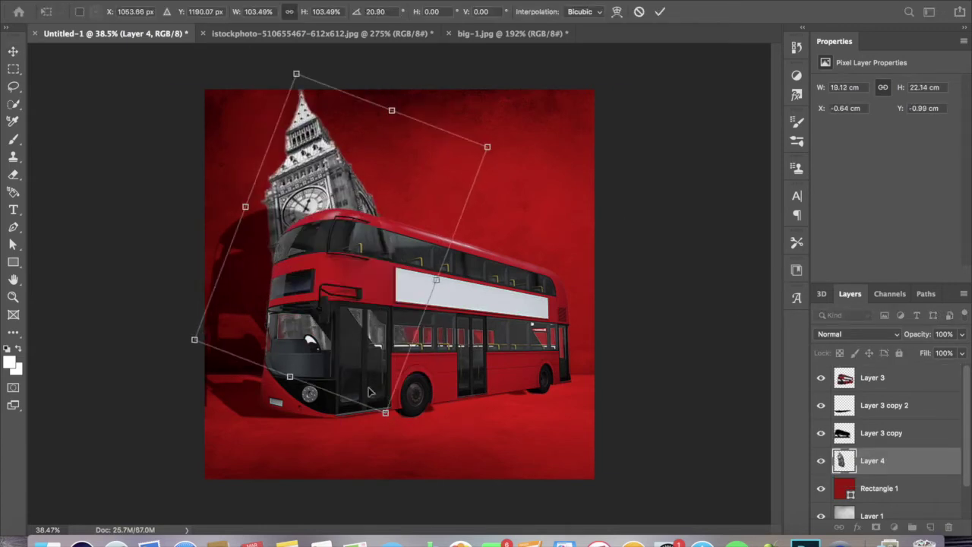
{"action": "left_click", "coordinate": [661, 12]}
Blend Big Ben in Overlay mode and tone it with Levels output 16.
{"action": "left_click", "coordinate": [858, 334]}
{"action": "key", "text": "Down"}
{"action": "key", "text": "Down"}
{"action": "key", "text": "Down"}
{"action": "key", "text": "Down"}
{"action": "key", "text": "Down"}
{"action": "key", "text": "Down"}
{"action": "key", "text": "Down"}
{"action": "key", "text": "Down"}
{"action": "key", "text": "Down"}
{"action": "key", "text": "Down"}
{"action": "key", "text": "Down"}
{"action": "key", "text": "Down"}
{"action": "key", "text": "Up"}
{"action": "key", "text": "Up"}
{"action": "key", "text": "Up"}
{"action": "key", "text": "Up"}
{"action": "key", "text": "Up"}
{"action": "key", "text": "Up"}
{"action": "key", "text": "Up"}
{"action": "key", "text": "Up"}
{"action": "key", "text": "Up"}
{"action": "key", "text": "Up"}
{"action": "key", "text": "Up"}
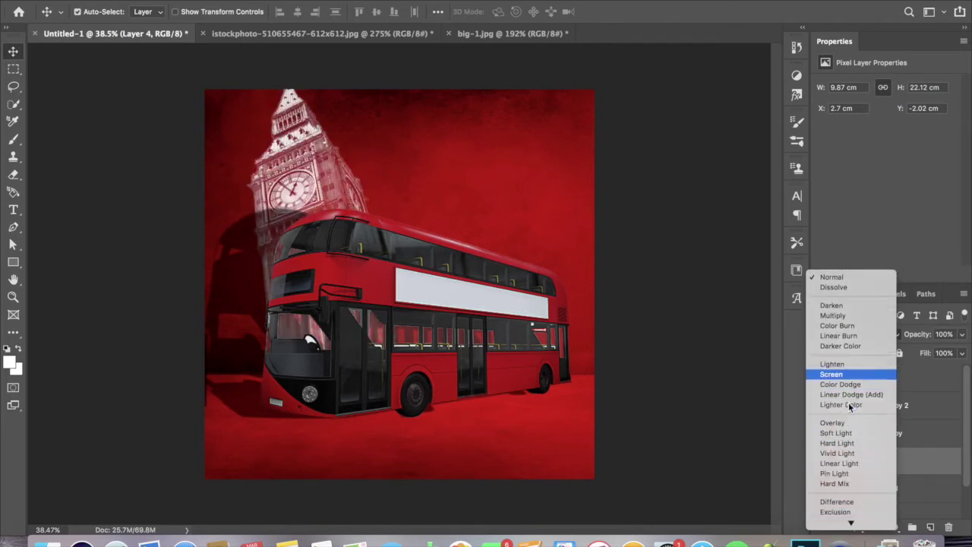
{"action": "key", "text": "Down"}
{"action": "key", "text": "Down"}
{"action": "key", "text": "Down"}
{"action": "key", "text": "Return"}
{"action": "left_click", "coordinate": [365, 25]}
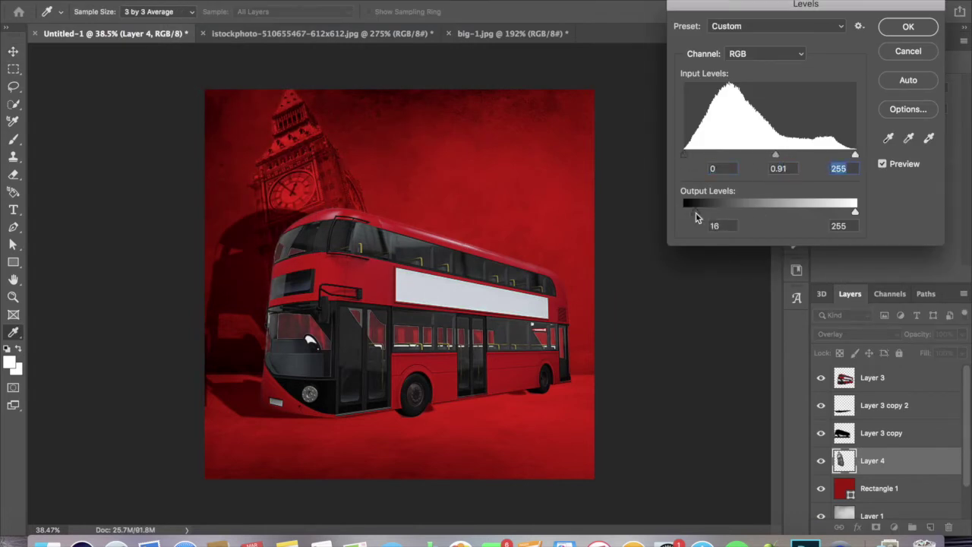
{"action": "key", "text": "Return"}
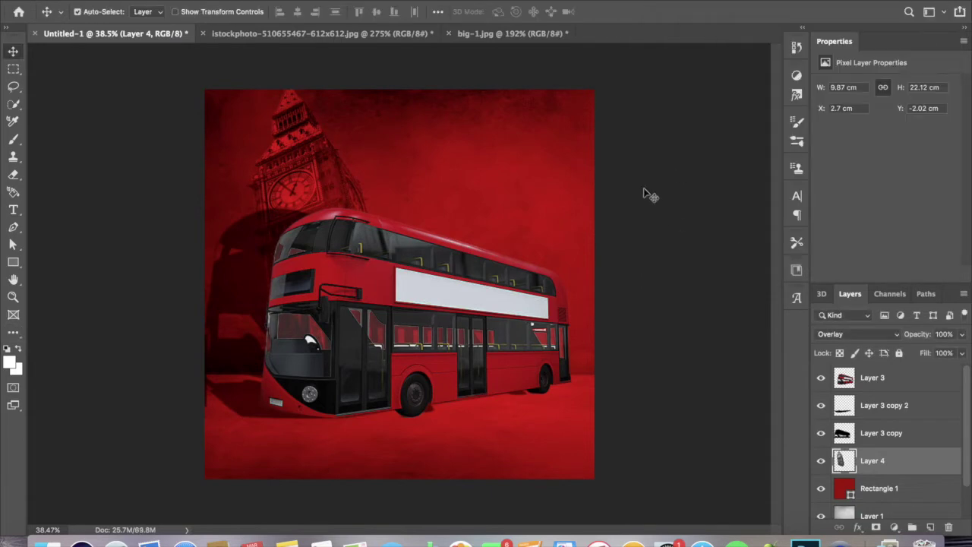
{"action": "type", "text": "78"}
Open the five-pound banknote image and drag it into the cover.
{"action": "left_click", "coordinate": [121, 0]}
{"action": "left_click", "coordinate": [421, 116]}
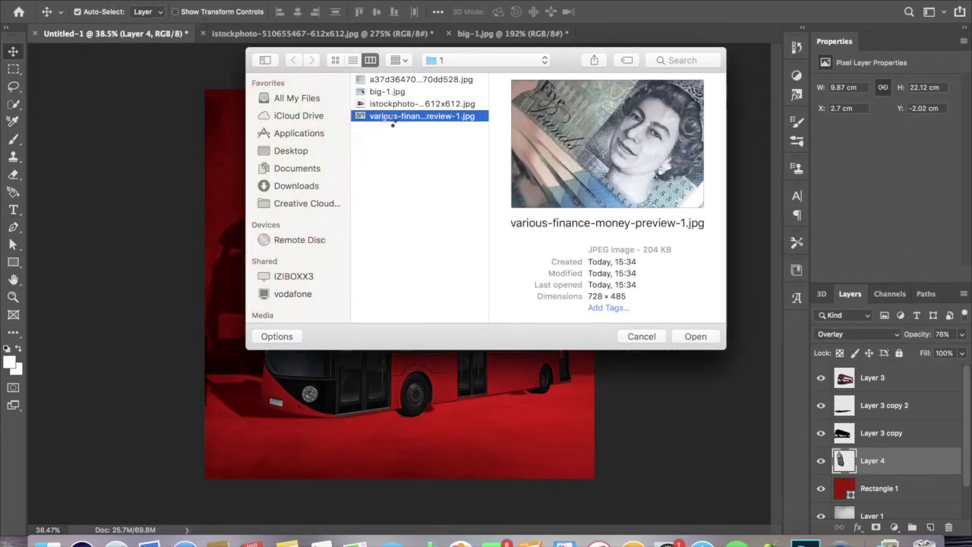
{"action": "double_click", "coordinate": [421, 115]}
{"action": "mouse_move", "coordinate": [160, 108]}
{"action": "left_mouse_down"}
{"action": "mouse_move", "coordinate": [486, 223]}
{"action": "mouse_move", "coordinate": [596, 88]}
{"action": "left_mouse_up"}
{"action": "key", "text": "ctrl+t"}
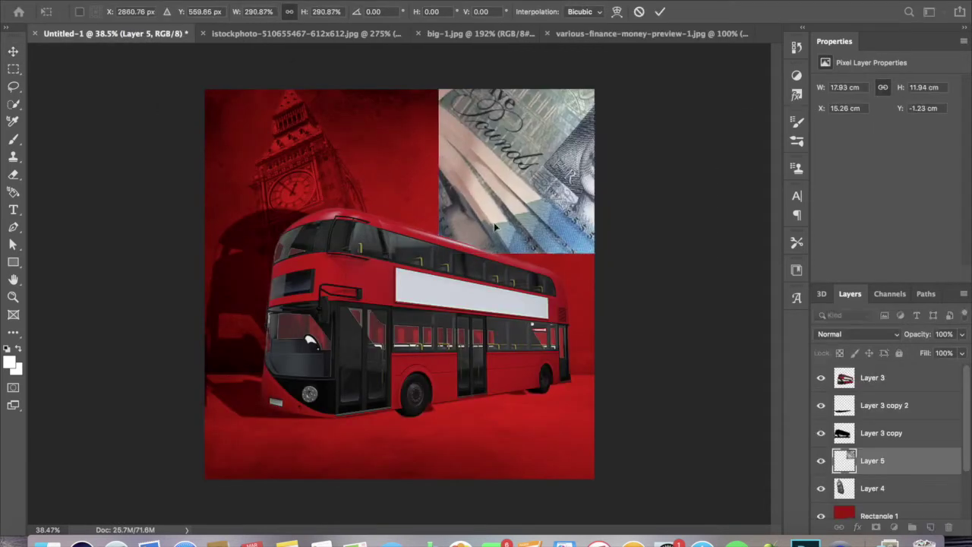
{"action": "key", "text": "Return"}
Enlarge, shift left and rotate the banknote at an angle.
{"action": "left_click_drag", "start_coordinate": [524, 189], "coordinate": [413, 217]}
{"action": "left_click_drag", "start_coordinate": [640, 271], "coordinate": [699, 312]}
{"action": "mouse_move", "coordinate": [589, 243]}
{"action": "left_mouse_down"}
{"action": "mouse_move", "coordinate": [521, 254]}
{"action": "mouse_move", "coordinate": [552, 243]}
{"action": "left_mouse_up"}
{"action": "left_click_drag", "start_coordinate": [668, 315], "coordinate": [570, 221]}
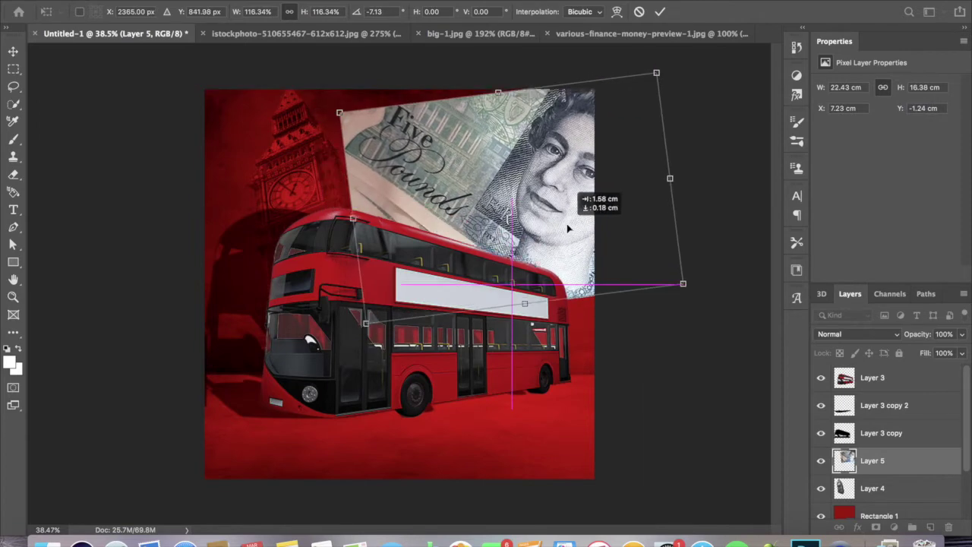
{"action": "key", "text": "Return"}
Desaturate the banknote and set its blend mode to Overlay.
{"action": "left_click", "coordinate": [178, 5]}
{"action": "left_click", "coordinate": [357, 273]}
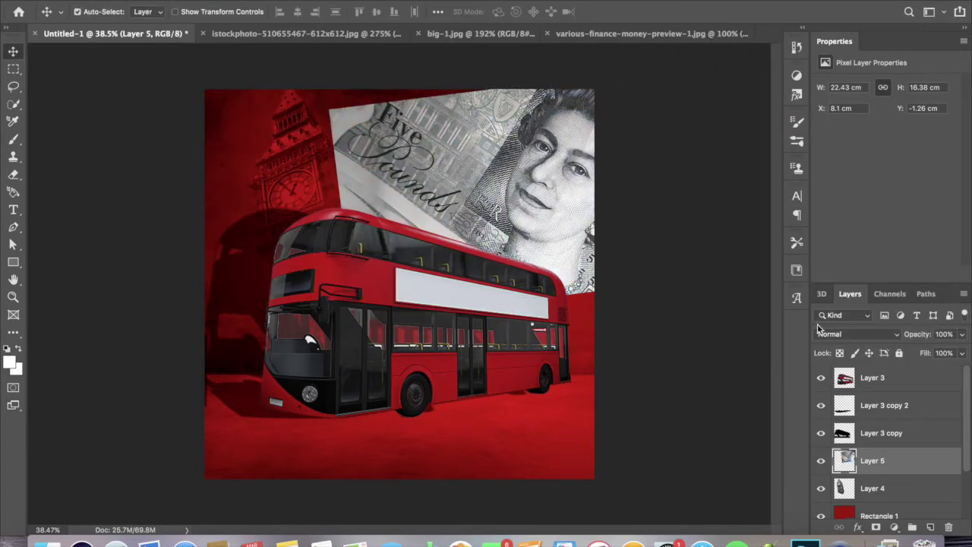
{"action": "left_click", "coordinate": [856, 334]}
{"action": "left_click", "coordinate": [847, 480]}
Rotate the banknote further, shrink it slightly, and move Layer 5 below Layer 4.
{"action": "key", "text": "ctrl+t"}
{"action": "mouse_move", "coordinate": [677, 321]}
{"action": "left_mouse_down"}
{"action": "mouse_move", "coordinate": [722, 265]}
{"action": "mouse_move", "coordinate": [630, 418]}
{"action": "mouse_move", "coordinate": [267, 230]}
{"action": "left_mouse_up"}
{"action": "left_click_drag", "start_coordinate": [710, 162], "coordinate": [693, 164]}
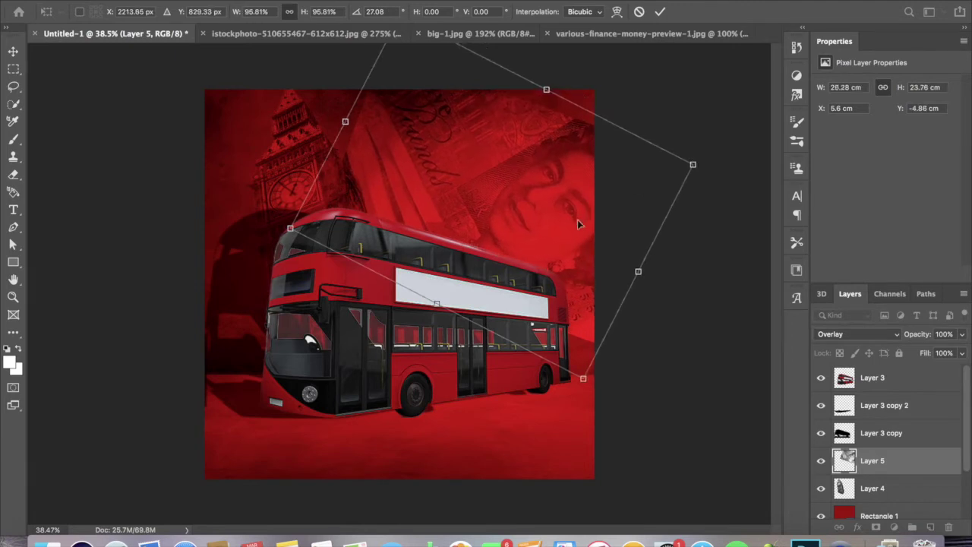
{"action": "key", "text": "Return"}
{"action": "left_click_drag", "start_coordinate": [873, 460], "coordinate": [875, 478]}
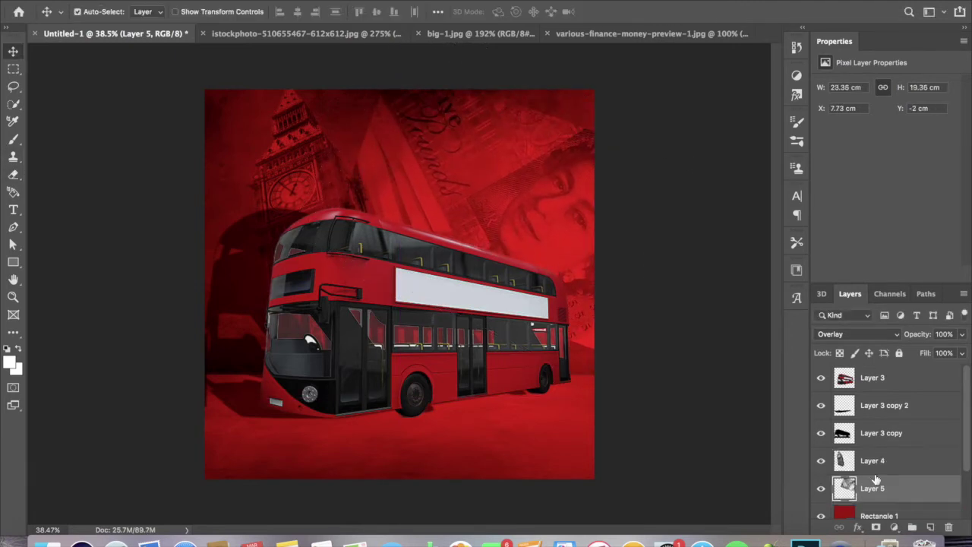
Set a 900 px eraser, fade Big Ben to 52% opacity, and bring up the open-file window.
{"action": "left_click", "coordinate": [12, 176]}
{"action": "left_click", "coordinate": [97, 12]}
{"action": "key", "text": "Return"}
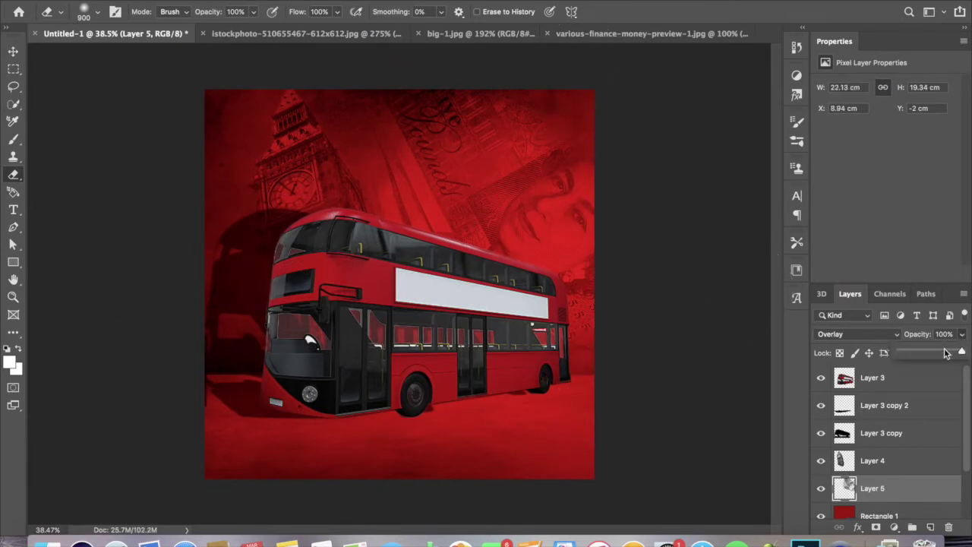
{"action": "key", "text": "alt+bracketright"}
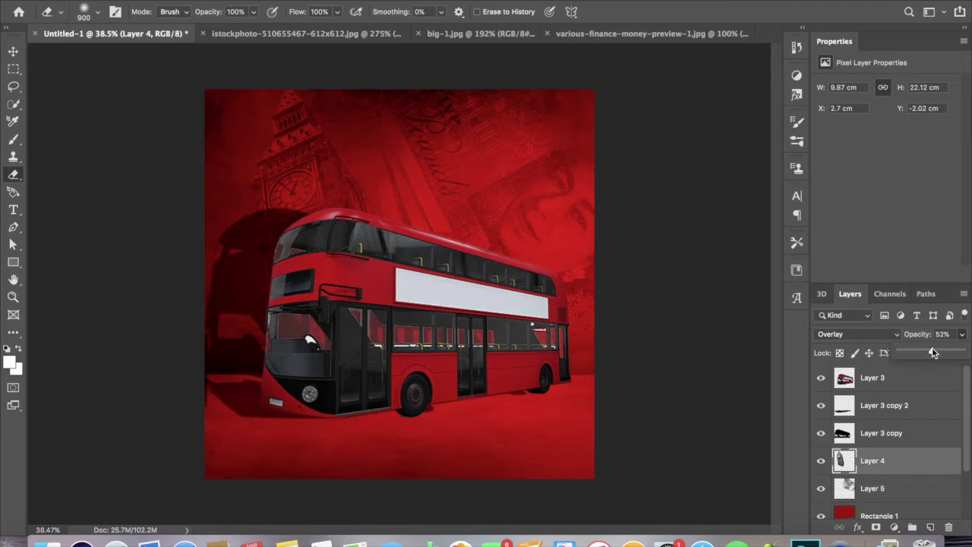
{"action": "key", "text": "t"}
{"action": "left_click", "coordinate": [122, 0]}
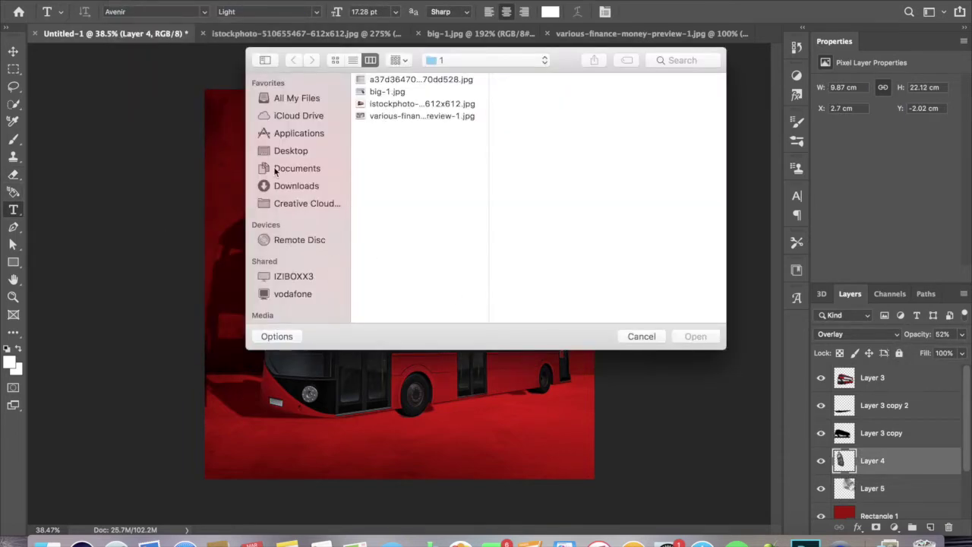
Open the Parental Advisory logo PNG from Downloads > PNG Images > Icons > Parental Advisory.
{"action": "left_click", "coordinate": [297, 186]}
{"action": "scroll", "coordinate": [417, 228], "scroll_direction": "down", "scroll_amount": 5}
{"action": "left_click", "coordinate": [386, 266]}
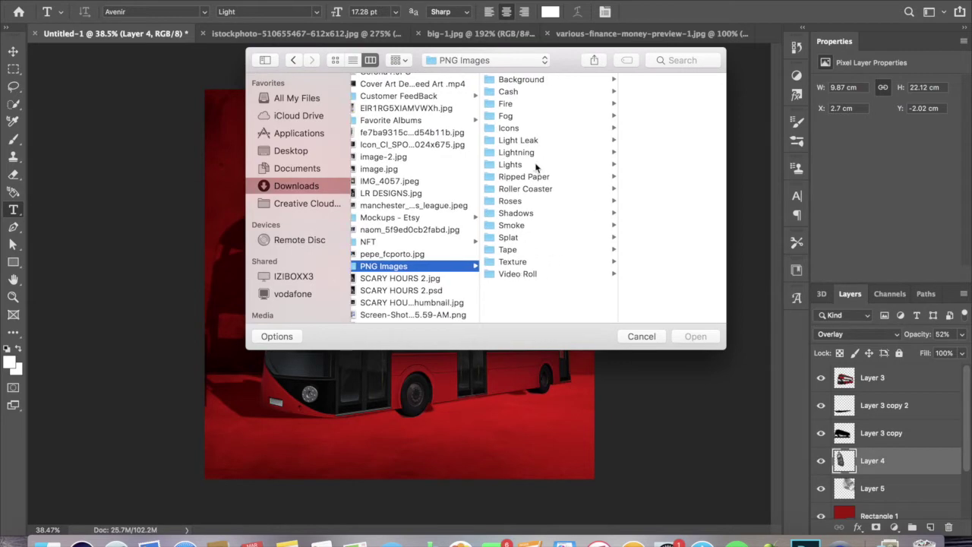
{"action": "left_click", "coordinate": [510, 127]}
{"action": "left_click", "coordinate": [639, 176]}
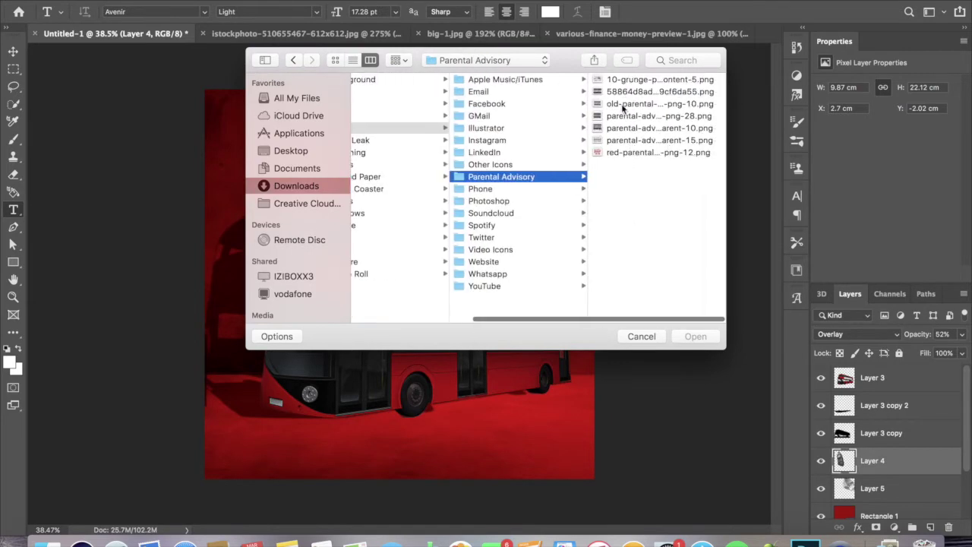
{"action": "double_click", "coordinate": [649, 91]}
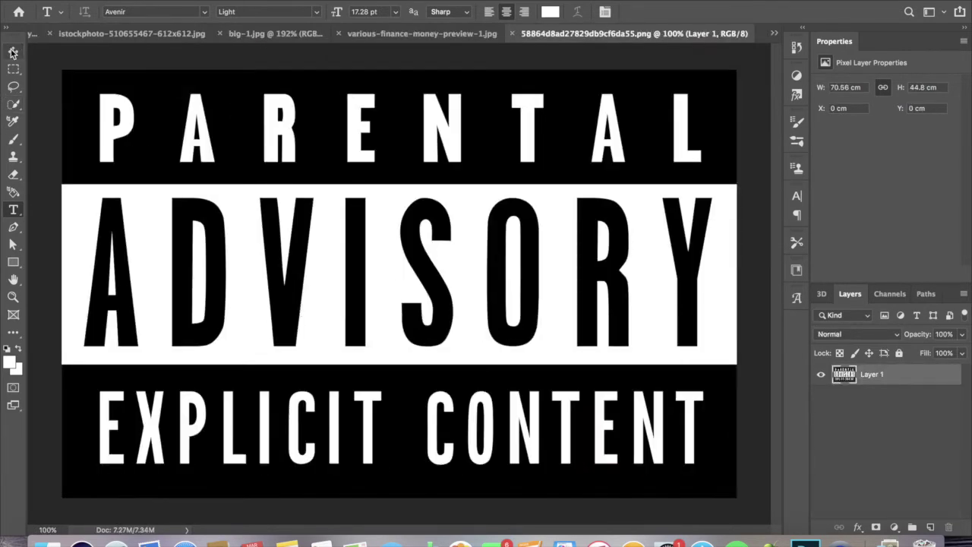
Drag the logo into the cover, set it to Darken, and move its layer to the top.
{"action": "left_click", "coordinate": [12, 52]}
{"action": "left_click_drag", "start_coordinate": [164, 108], "coordinate": [243, 112]}
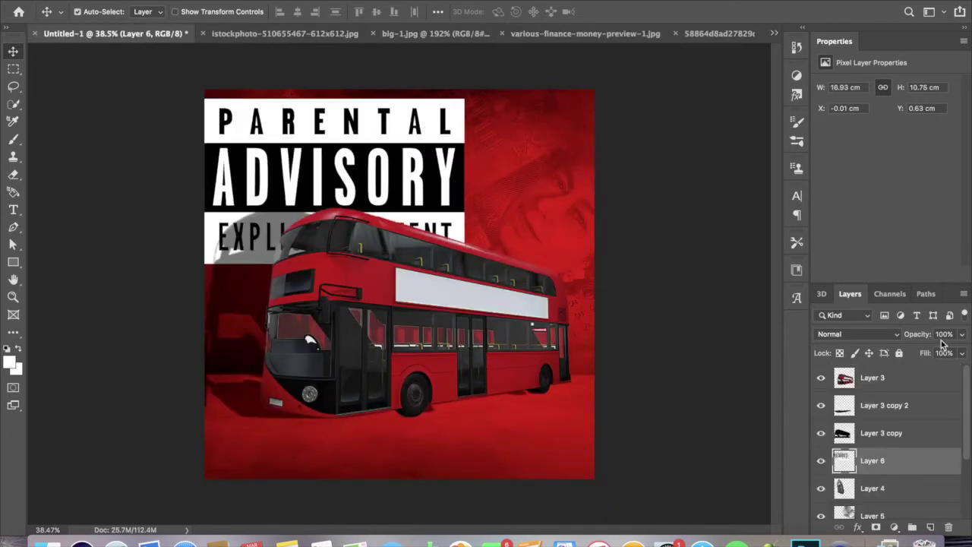
{"action": "left_click", "coordinate": [858, 334]}
{"action": "left_click", "coordinate": [854, 364]}
{"action": "key", "text": "ctrl+shift+bracketright"}
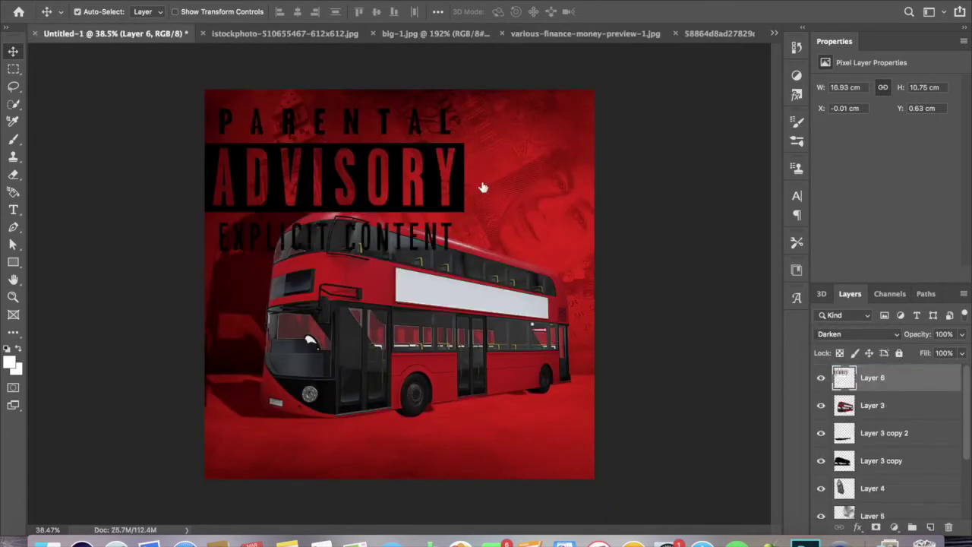
Shrink the logo to the bottom centre of the cover and blend it in Lighten mode.
{"action": "key", "text": "ctrl+t"}
{"action": "mouse_move", "coordinate": [466, 217]}
{"action": "left_mouse_down"}
{"action": "mouse_move", "coordinate": [264, 133]}
{"action": "mouse_move", "coordinate": [406, 450]}
{"action": "mouse_move", "coordinate": [418, 444]}
{"action": "left_mouse_up"}
{"action": "key", "text": "Return"}
{"action": "left_click", "coordinate": [858, 334]}
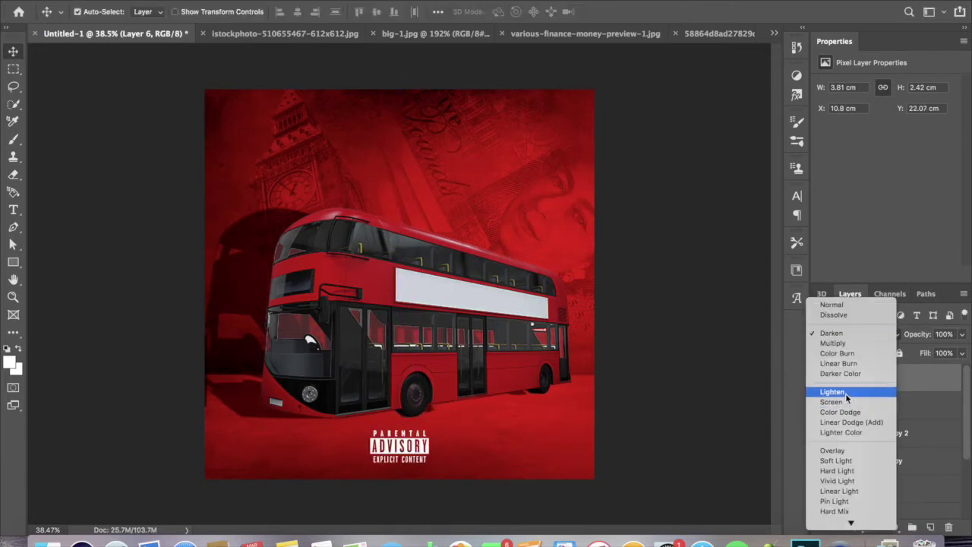
{"action": "left_click", "coordinate": [847, 392]}
{"action": "key", "text": "ctrl+t"}
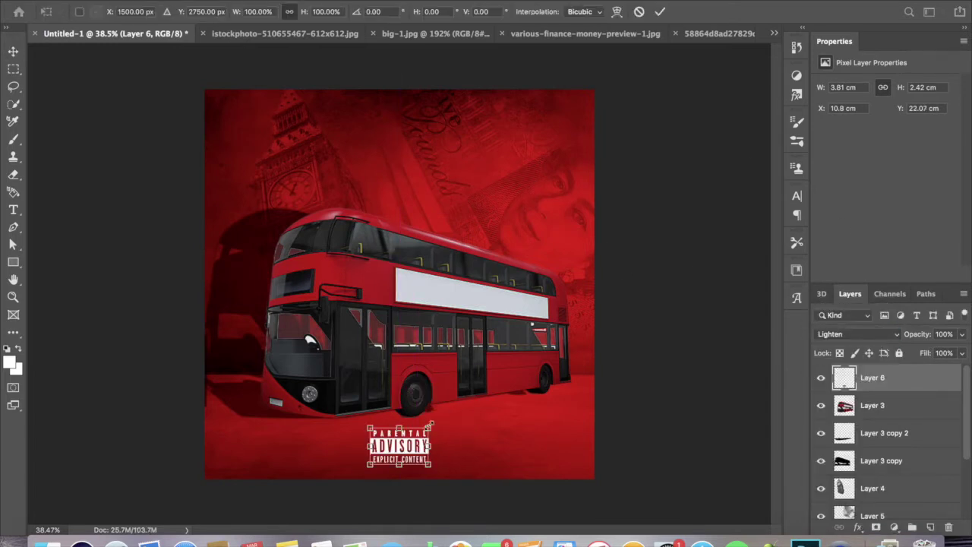
{"action": "left_click_drag", "start_coordinate": [429, 429], "coordinate": [426, 431]}
{"action": "key", "text": "Return"}
{"action": "left_click", "coordinate": [13, 210]}
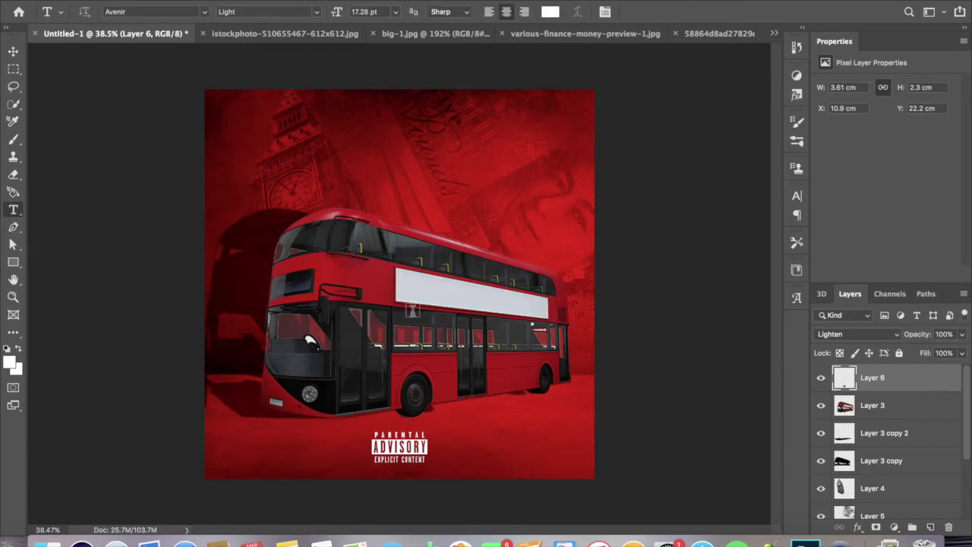
Type black 'Track Name' text on the bus's white banner.
{"action": "left_click", "coordinate": [412, 286]}
{"action": "left_click", "coordinate": [550, 11]}
{"action": "left_click", "coordinate": [585, 241]}
{"action": "key", "text": "Return"}
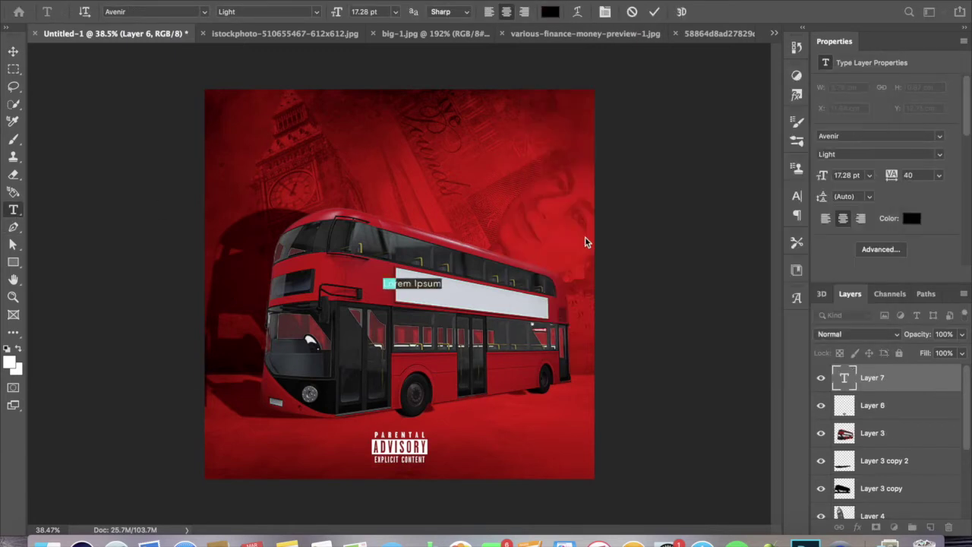
{"action": "type", "text": "Track Name"}
{"action": "left_click", "coordinate": [653, 12]}
Enlarge the Track Name text and move it down onto the banner.
{"action": "key", "text": "ctrl+t"}
{"action": "left_click_drag", "start_coordinate": [433, 278], "coordinate": [564, 260]}
{"action": "left_click_drag", "start_coordinate": [512, 285], "coordinate": [512, 320]}
{"action": "key", "text": "Return"}
Preview fonts on the Track Name text and set it to Le Jour.
{"action": "key", "text": "ctrl+plus"}
{"action": "left_click_drag", "start_coordinate": [729, 300], "coordinate": [206, 61]}
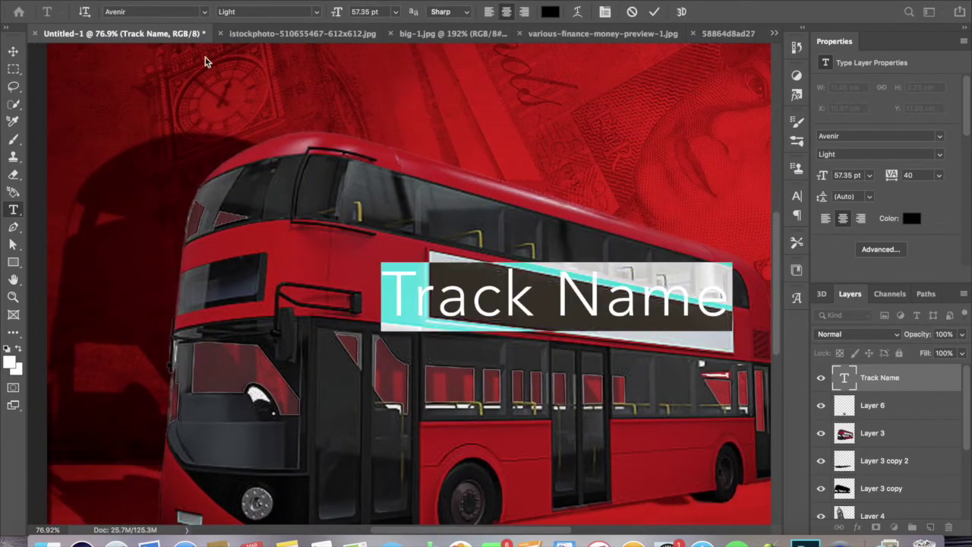
{"action": "left_click", "coordinate": [203, 11]}
{"action": "key", "text": "Down"}
{"action": "key", "text": "Down"}
{"action": "key", "text": "Down"}
{"action": "key", "text": "Down"}
{"action": "key", "text": "Down"}
{"action": "key", "text": "Down"}
{"action": "key", "text": "Down"}
{"action": "key", "text": "Down"}
{"action": "key", "text": "Down"}
{"action": "key", "text": "Down"}
{"action": "key", "text": "Down"}
{"action": "key", "text": "Down"}
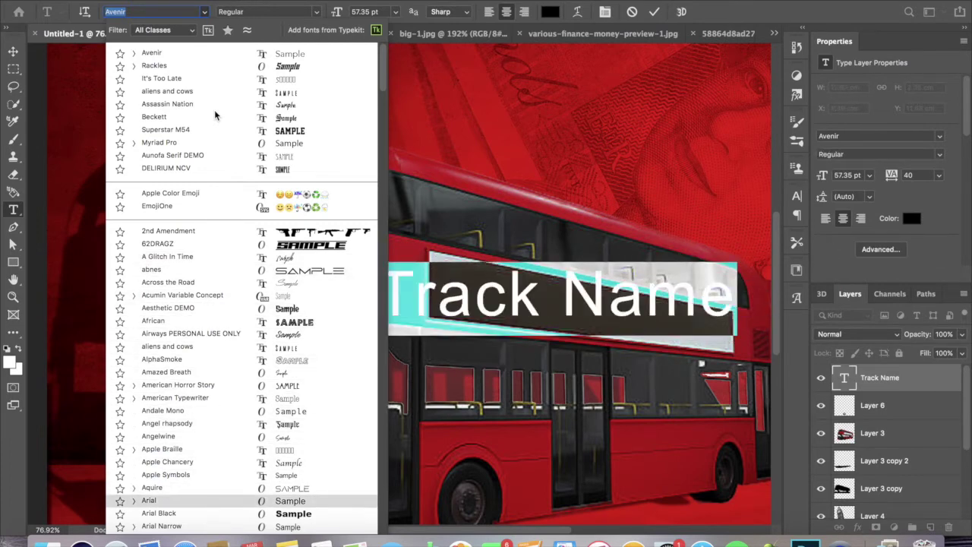
{"action": "key", "text": "Down"}
{"action": "key", "text": "Down"}
{"action": "key", "text": "Down"}
{"action": "key", "text": "Down"}
{"action": "key", "text": "Down"}
{"action": "key", "text": "Down"}
{"action": "key", "text": "Down"}
{"action": "key", "text": "Down"}
{"action": "key", "text": "Down"}
{"action": "key", "text": "Down"}
{"action": "key", "text": "Down"}
{"action": "key", "text": "Down"}
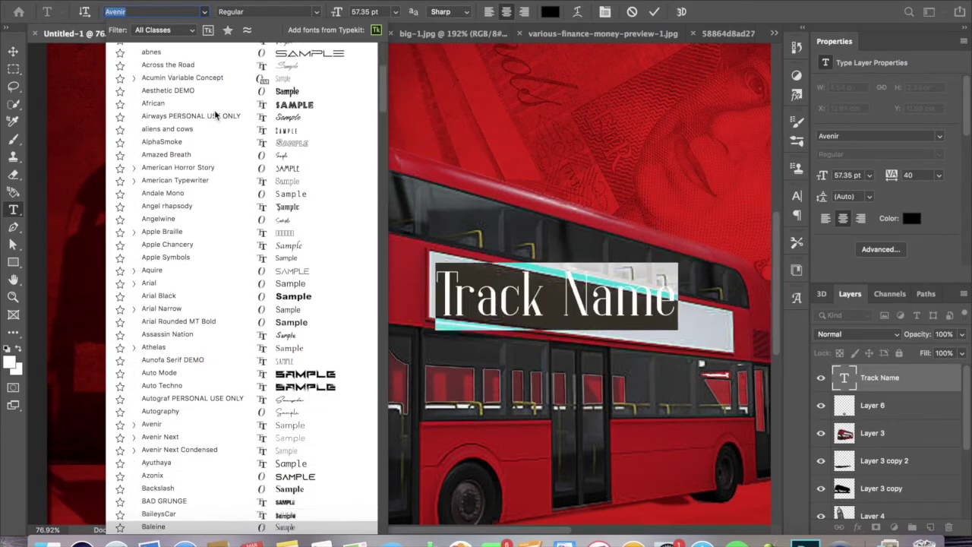
{"action": "key", "text": "Down"}
{"action": "key", "text": "Down"}
{"action": "key", "text": "Down"}
{"action": "key", "text": "Down"}
{"action": "key", "text": "Down"}
{"action": "key", "text": "Down"}
{"action": "key", "text": "Down"}
{"action": "key", "text": "Down"}
{"action": "key", "text": "Down"}
{"action": "key", "text": "Down"}
{"action": "key", "text": "Down"}
{"action": "key", "text": "Down"}
{"action": "key", "text": "Down"}
{"action": "key", "text": "Down"}
{"action": "key", "text": "Down"}
{"action": "key", "text": "Down"}
{"action": "key", "text": "Down"}
{"action": "key", "text": "Down"}
{"action": "key", "text": "Down"}
{"action": "key", "text": "Down"}
{"action": "key", "text": "Down"}
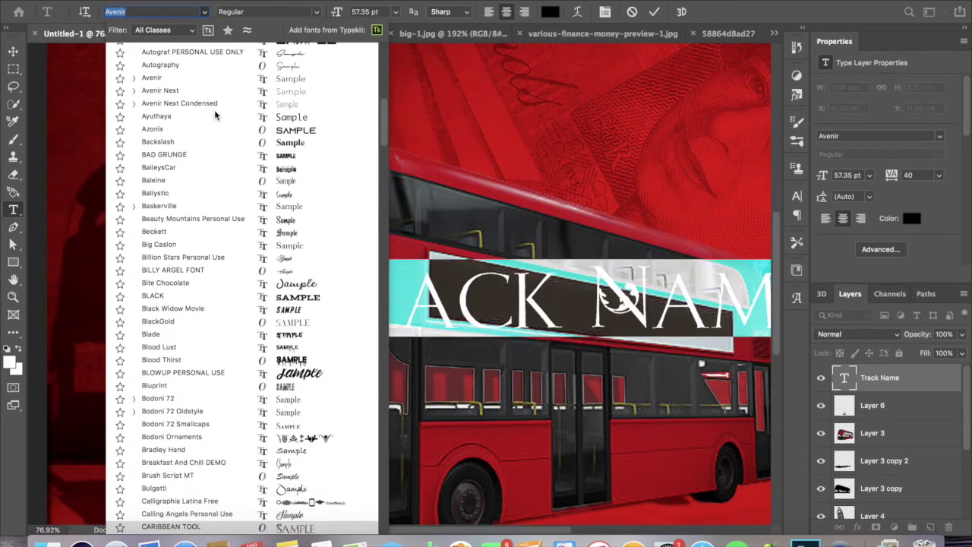
{"action": "key", "text": "Down"}
{"action": "key", "text": "Down"}
{"action": "key", "text": "Down"}
{"action": "key", "text": "Down"}
{"action": "key", "text": "Down"}
{"action": "key", "text": "Down"}
{"action": "key", "text": "Down"}
{"action": "key", "text": "Down"}
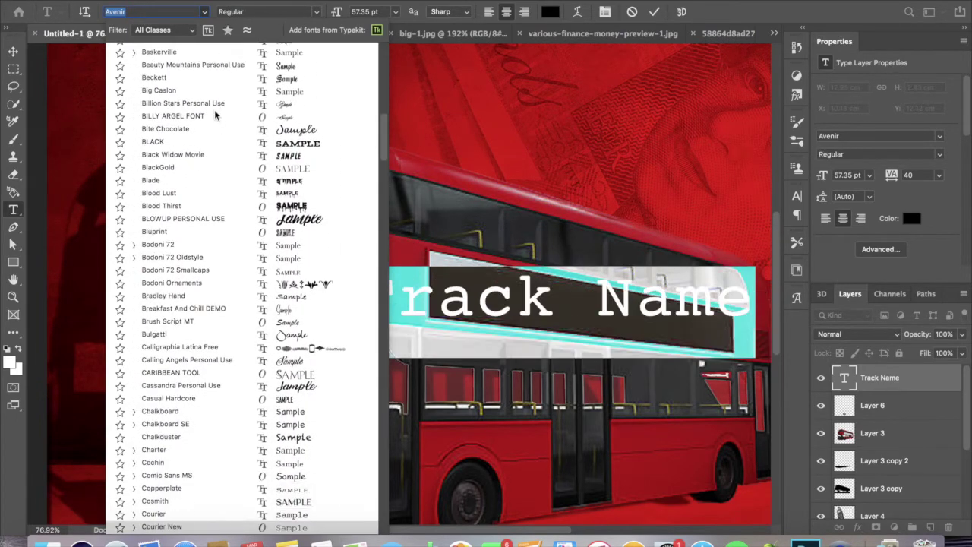
{"action": "key", "text": "Down"}
{"action": "key", "text": "Down"}
{"action": "key", "text": "Down"}
{"action": "key", "text": "Down"}
{"action": "key", "text": "Down"}
{"action": "key", "text": "Down"}
{"action": "key", "text": "Down"}
{"action": "key", "text": "Down"}
{"action": "key", "text": "Down"}
{"action": "key", "text": "Down"}
{"action": "key", "text": "Down"}
{"action": "key", "text": "Down"}
{"action": "key", "text": "Down"}
{"action": "key", "text": "Down"}
{"action": "key", "text": "Down"}
{"action": "key", "text": "Down"}
{"action": "key", "text": "Down"}
{"action": "key", "text": "Down"}
{"action": "key", "text": "Down"}
{"action": "key", "text": "Down"}
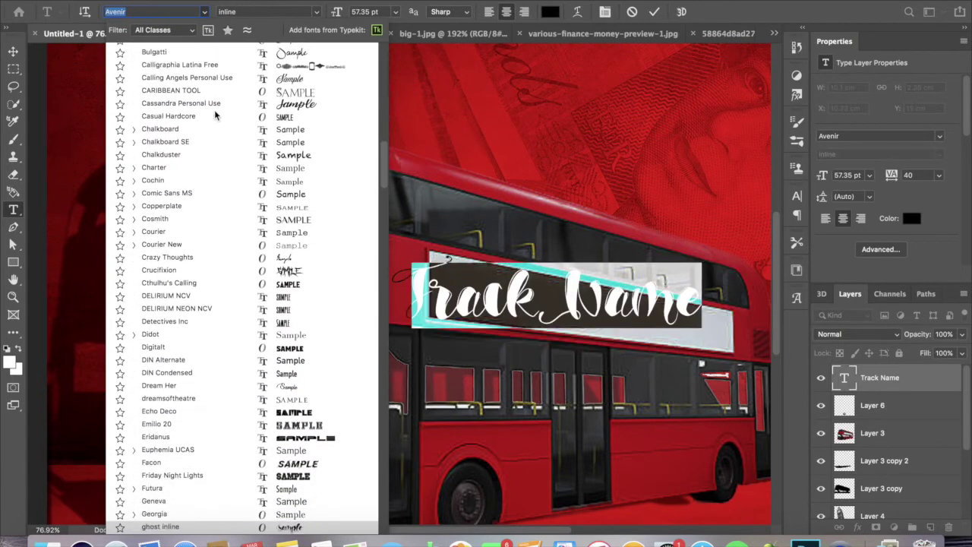
{"action": "key", "text": "Down"}
{"action": "key", "text": "Down"}
{"action": "key", "text": "Down"}
{"action": "key", "text": "Down"}
{"action": "key", "text": "Down"}
{"action": "key", "text": "Down"}
{"action": "key", "text": "Down"}
{"action": "key", "text": "Down"}
{"action": "key", "text": "Down"}
{"action": "key", "text": "Down"}
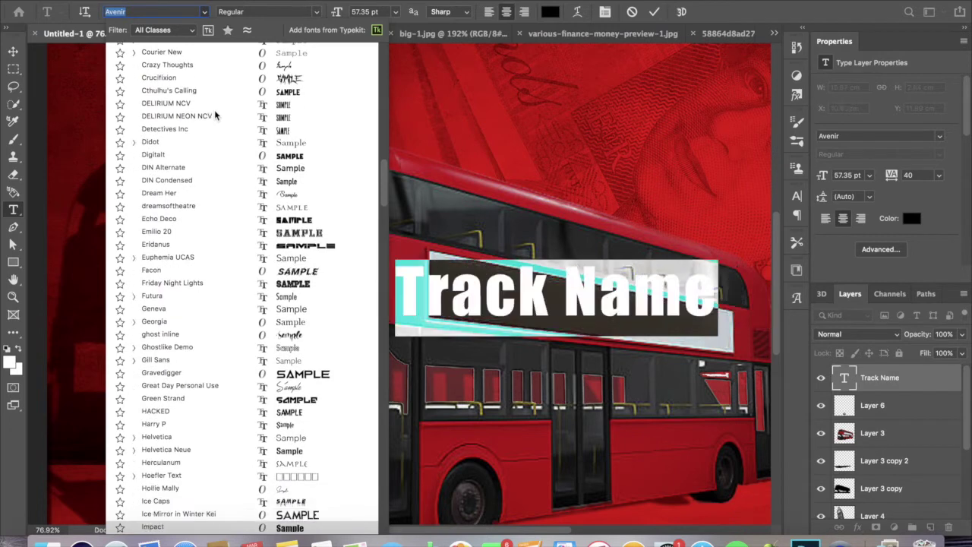
{"action": "key", "text": "Down"}
{"action": "key", "text": "Down"}
{"action": "key", "text": "Down"}
{"action": "key", "text": "Down"}
{"action": "key", "text": "Down"}
{"action": "key", "text": "Down"}
{"action": "key", "text": "Down"}
{"action": "key", "text": "Down"}
{"action": "key", "text": "Down"}
{"action": "key", "text": "Down"}
{"action": "key", "text": "Down"}
{"action": "key", "text": "Down"}
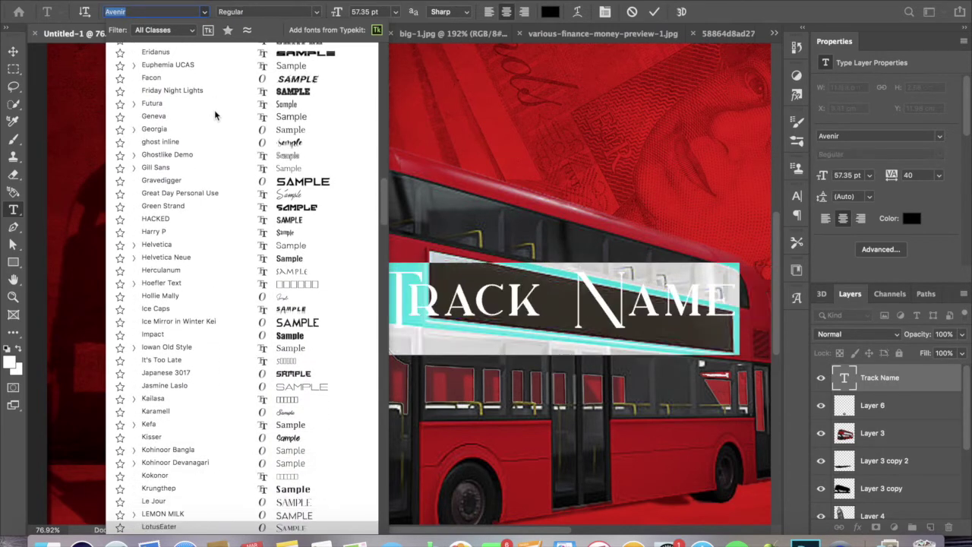
{"action": "key", "text": "Up"}
{"action": "key", "text": "Up"}
{"action": "key", "text": "Down"}
{"action": "key", "text": "Up"}
{"action": "key", "text": "Down"}
{"action": "key", "text": "Down"}
{"action": "key", "text": "Up"}
{"action": "key", "text": "Up"}
{"action": "key", "text": "Return"}
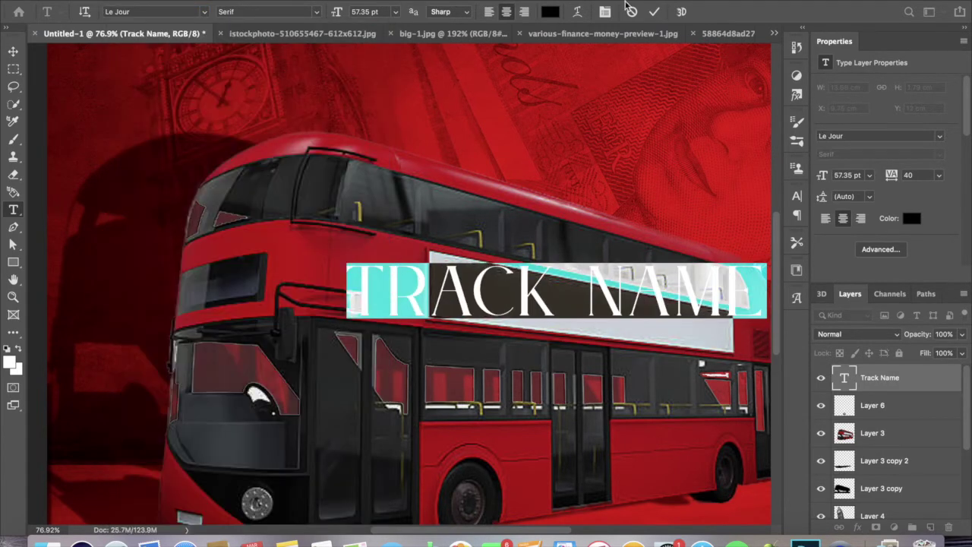
{"action": "key", "text": "ctrl+Return"}
Begin tilting the Track Name text by about 7.60°.
{"action": "key", "text": "ctrl+t"}
{"action": "key", "text": "ctrl+0"}
{"action": "left_click_drag", "start_coordinate": [700, 342], "coordinate": [698, 348]}
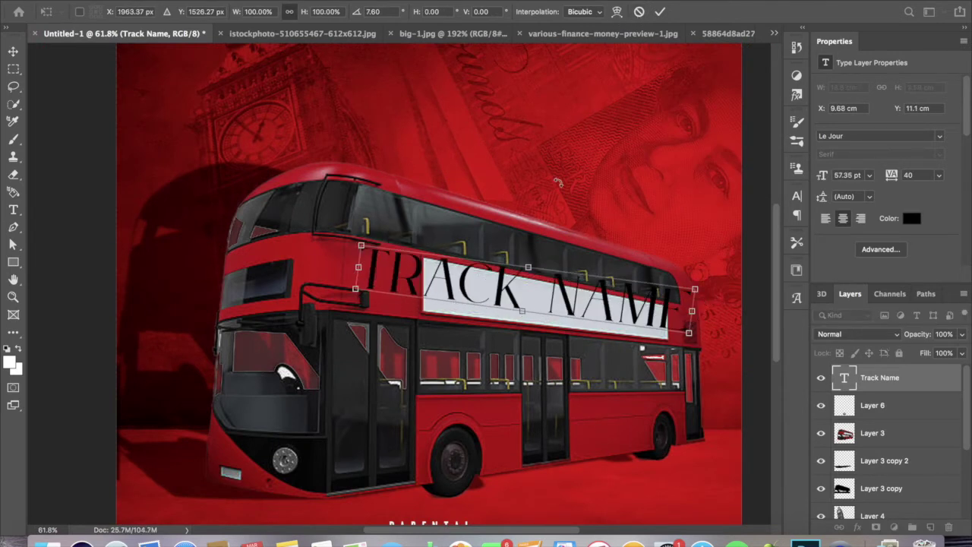
Shrink the Track Name text to about 41.58 pt and fit it on the white banner.
{"action": "key", "text": "Escape"}
{"action": "key", "text": "ctrl+t"}
{"action": "left_click_drag", "start_coordinate": [651, 207], "coordinate": [661, 238]}
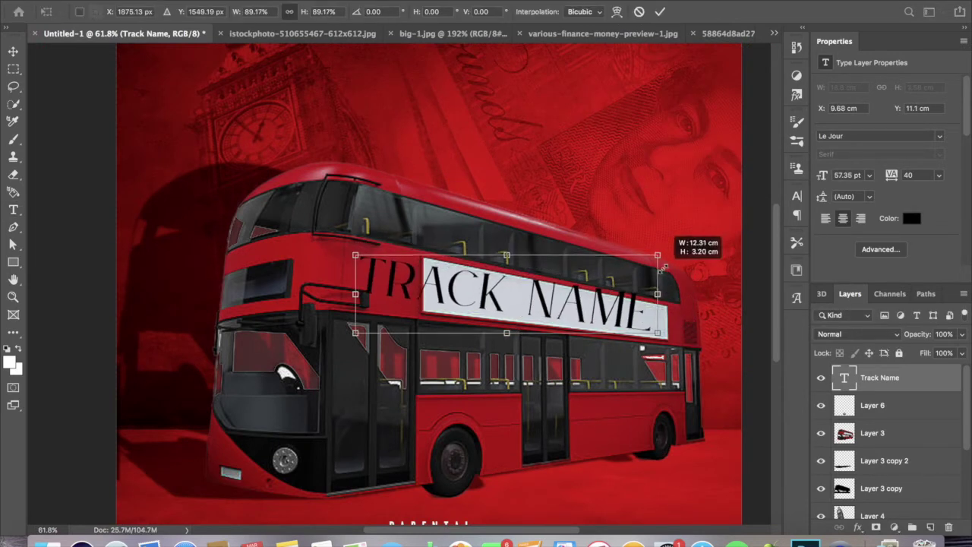
{"action": "left_click_drag", "start_coordinate": [493, 280], "coordinate": [488, 298]}
{"action": "left_click_drag", "start_coordinate": [676, 262], "coordinate": [657, 273]}
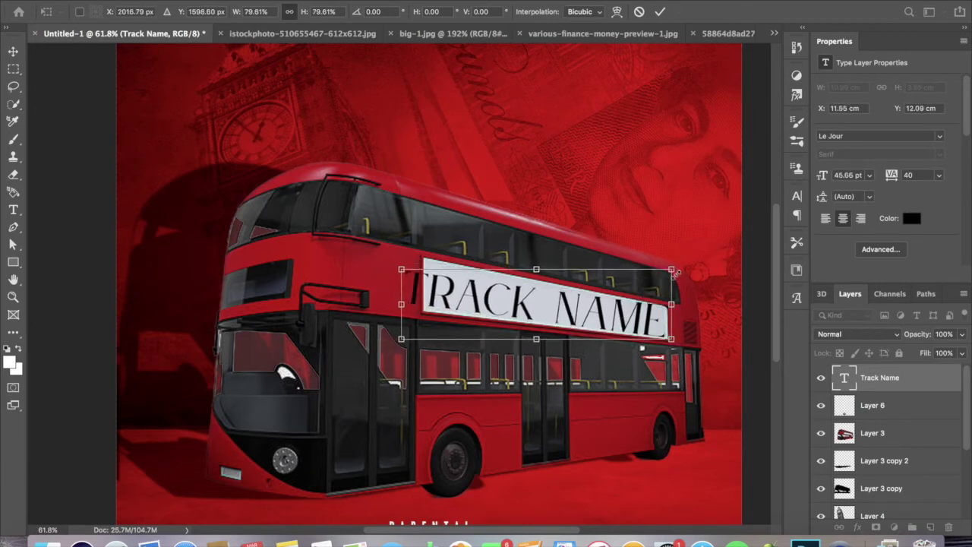
{"action": "left_click_drag", "start_coordinate": [594, 324], "coordinate": [600, 323]}
{"action": "left_click_drag", "start_coordinate": [407, 338], "coordinate": [416, 332]}
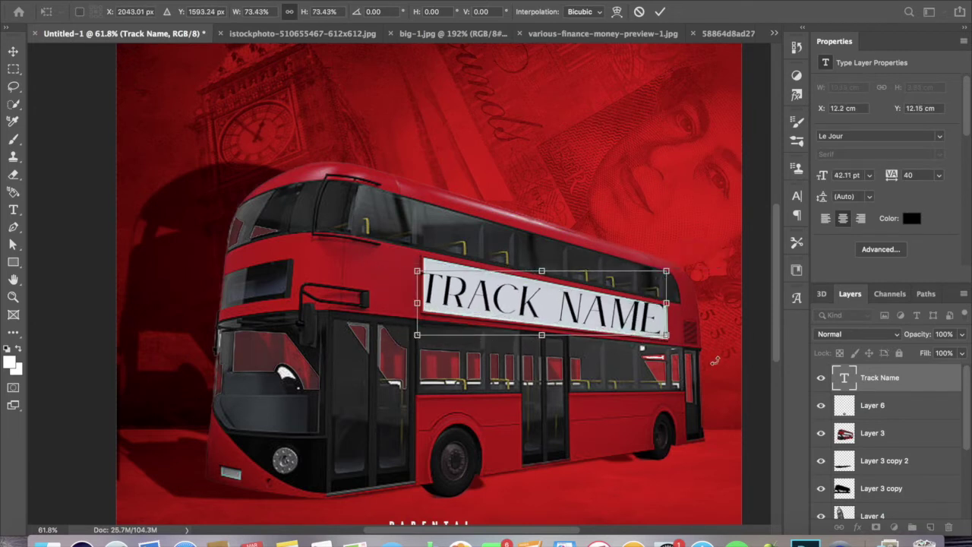
{"action": "mouse_move", "coordinate": [726, 354]}
{"action": "left_mouse_down"}
{"action": "mouse_move", "coordinate": [706, 334]}
{"action": "mouse_move", "coordinate": [700, 346]}
{"action": "left_mouse_up"}
{"action": "left_click_drag", "start_coordinate": [599, 282], "coordinate": [607, 280]}
{"action": "left_click", "coordinate": [660, 11]}
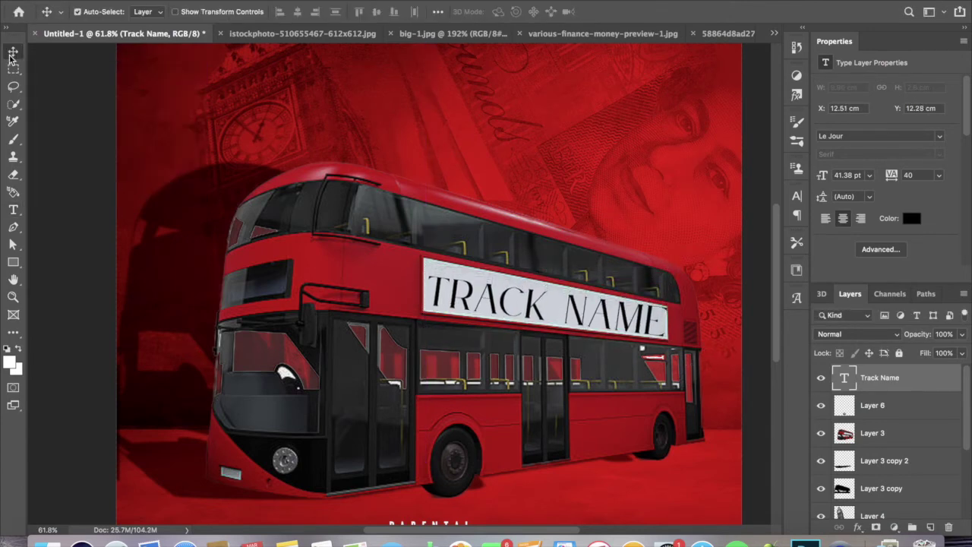
Skew the Track Name text to follow the banner's slant.
{"action": "key", "text": "ctrl+t"}
{"action": "scroll", "coordinate": [269, 190], "scroll_direction": "up", "scroll_amount": 5}
{"action": "left_click_drag", "start_coordinate": [395, 339], "coordinate": [412, 348]}
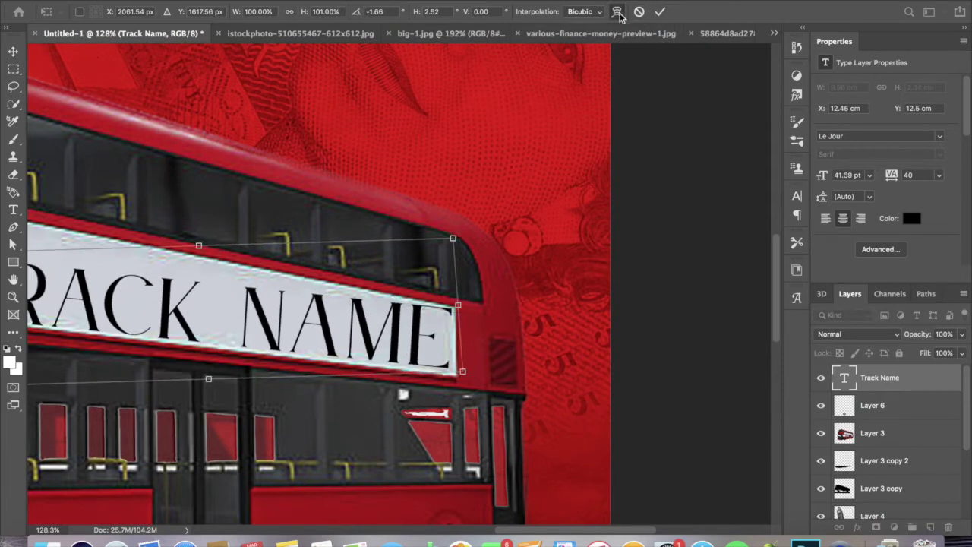
{"action": "scroll", "coordinate": [394, 228], "scroll_direction": "left", "scroll_amount": 5}
{"action": "left_click", "coordinate": [659, 12]}
{"action": "right_click", "coordinate": [904, 377]}
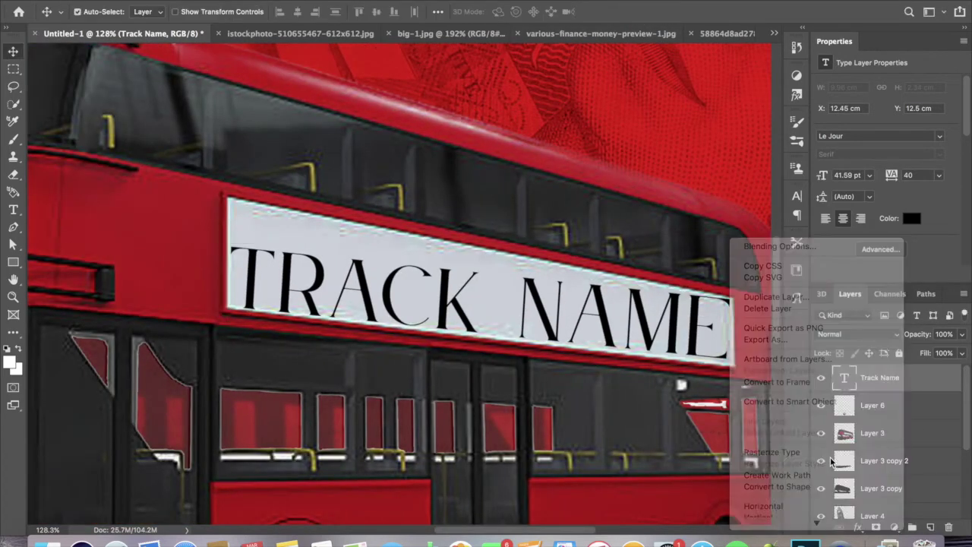
Rasterize the Track Name text and roughly warp its corners and edges to the banner.
{"action": "left_click", "coordinate": [832, 452]}
{"action": "key", "text": "ctrl+t"}
{"action": "left_click", "coordinate": [616, 11]}
{"action": "left_click_drag", "start_coordinate": [230, 247], "coordinate": [228, 200]}
{"action": "left_click_drag", "start_coordinate": [230, 357], "coordinate": [226, 326]}
{"action": "left_click_drag", "start_coordinate": [397, 244], "coordinate": [405, 215]}
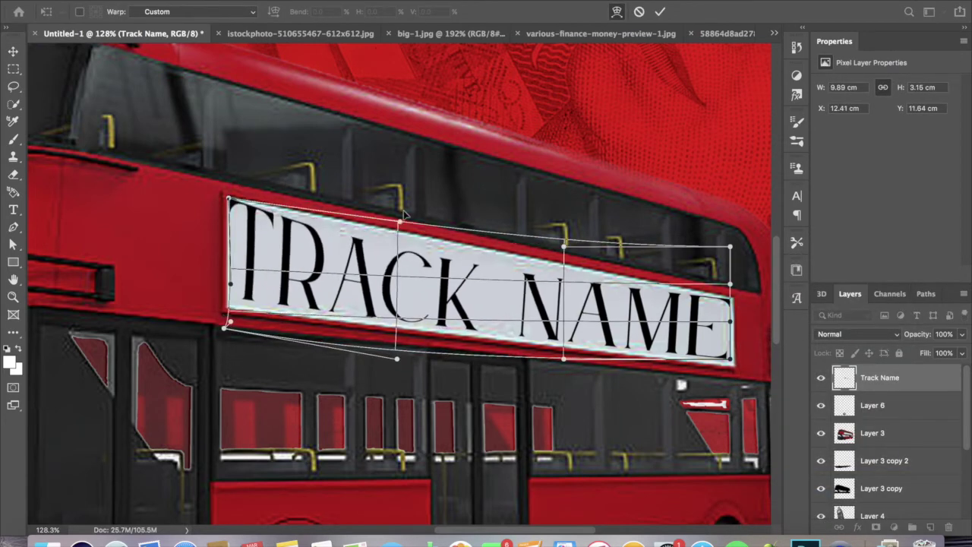
{"action": "left_click_drag", "start_coordinate": [396, 358], "coordinate": [399, 342]}
{"action": "left_click_drag", "start_coordinate": [563, 359], "coordinate": [558, 346]}
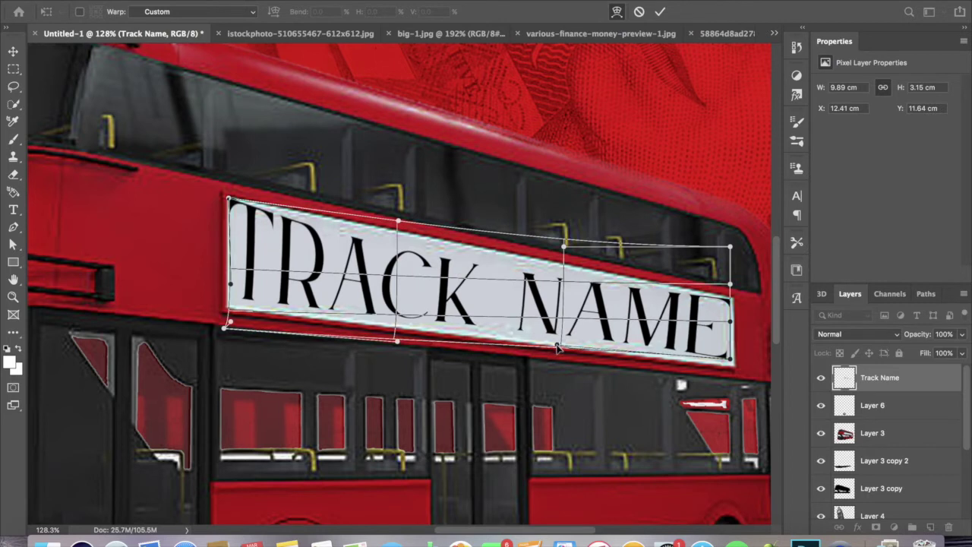
{"action": "left_click_drag", "start_coordinate": [230, 203], "coordinate": [399, 271]}
Refine the warp's top and bottom edges above and below TRACK and NAME.
{"action": "left_click_drag", "start_coordinate": [729, 248], "coordinate": [725, 278]}
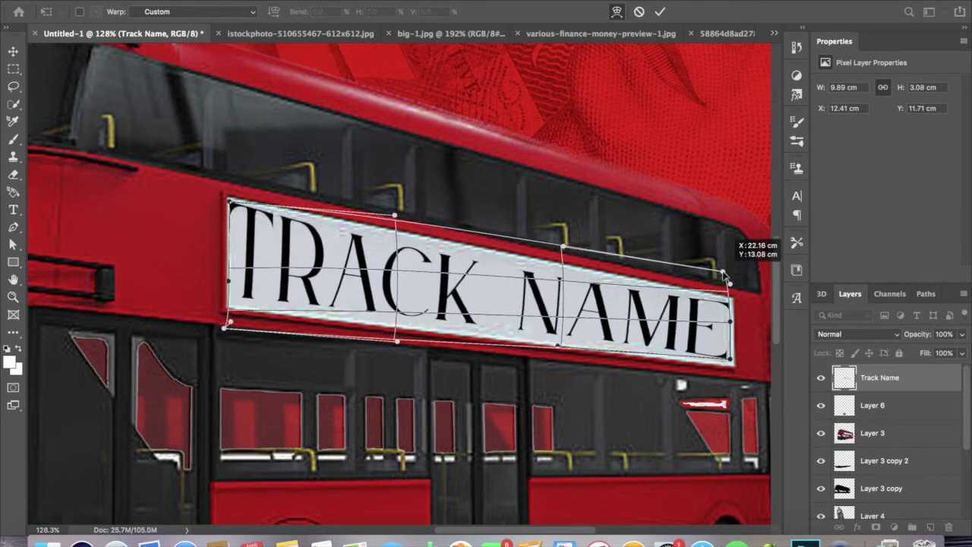
{"action": "left_click_drag", "start_coordinate": [394, 218], "coordinate": [388, 208]}
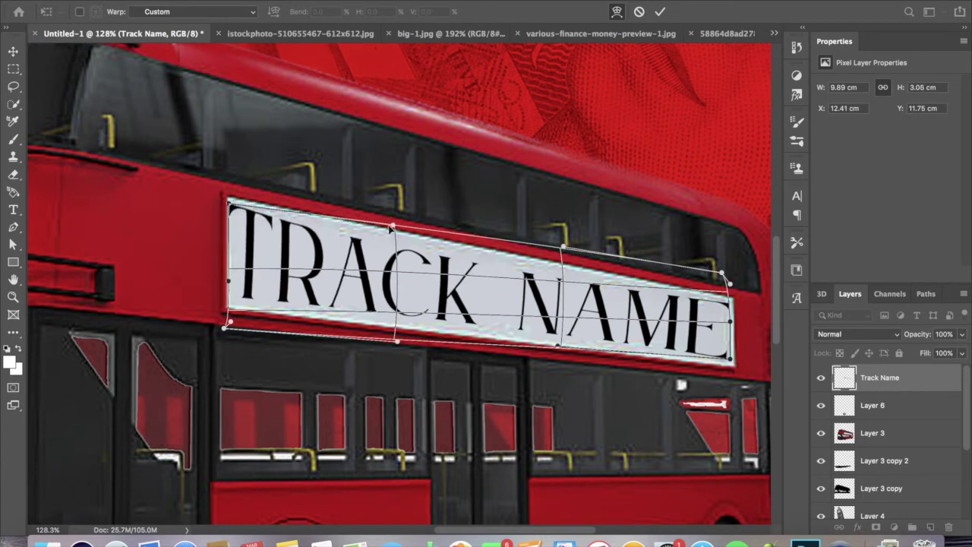
{"action": "left_click_drag", "start_coordinate": [396, 341], "coordinate": [381, 354]}
{"action": "left_click_drag", "start_coordinate": [562, 247], "coordinate": [560, 237]}
{"action": "left_click_drag", "start_coordinate": [557, 347], "coordinate": [557, 355]}
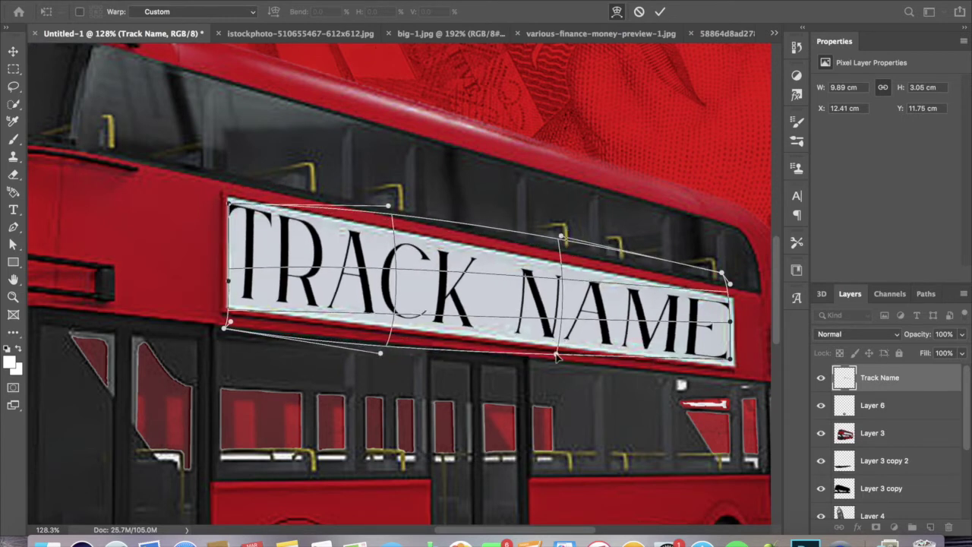
{"action": "left_click_drag", "start_coordinate": [228, 203], "coordinate": [233, 211]}
{"action": "left_click_drag", "start_coordinate": [225, 331], "coordinate": [230, 330]}
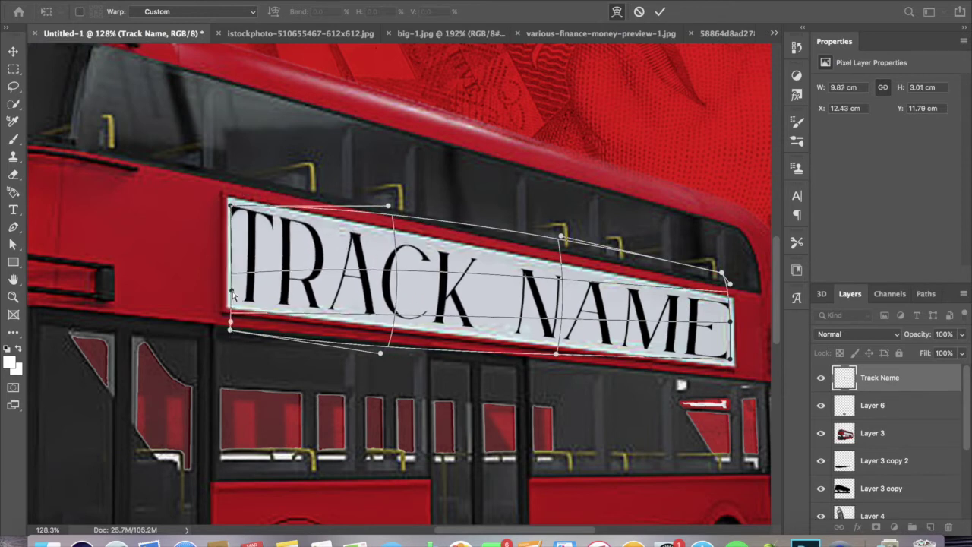
{"action": "left_click_drag", "start_coordinate": [388, 208], "coordinate": [387, 219]}
{"action": "left_click_drag", "start_coordinate": [379, 352], "coordinate": [381, 340]}
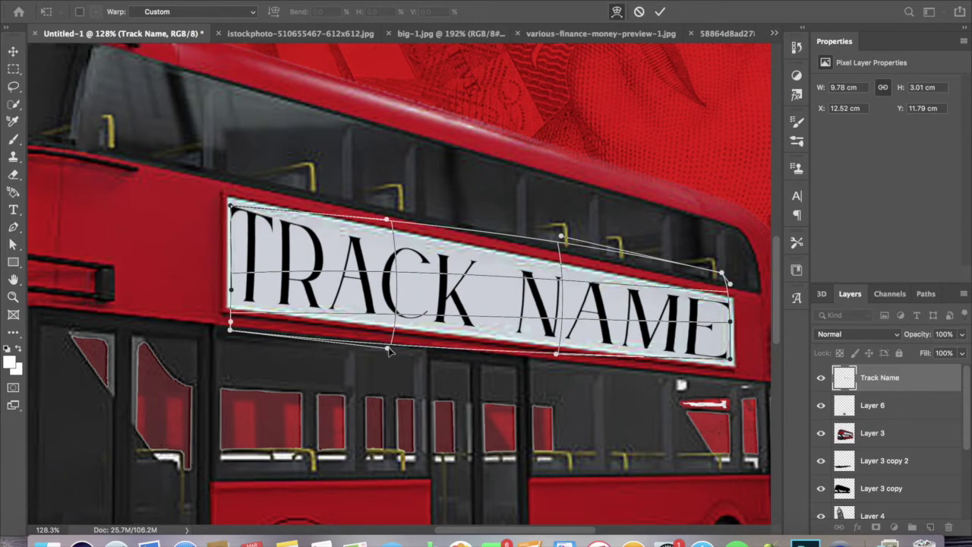
{"action": "left_click_drag", "start_coordinate": [561, 236], "coordinate": [560, 248]}
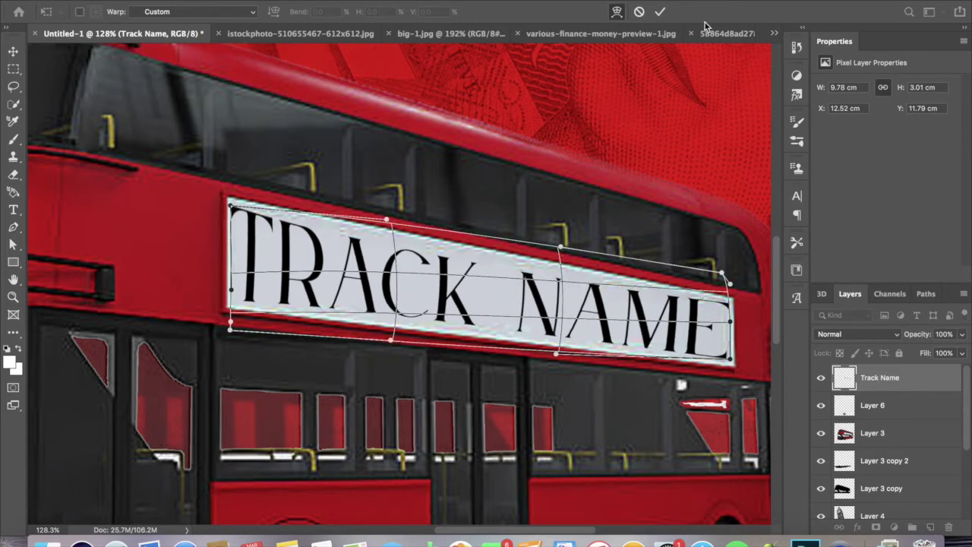
Apply the warp, fit the cover on screen, and start a new text line near the top.
{"action": "left_click", "coordinate": [660, 12]}
{"action": "key", "text": "ctrl+0"}
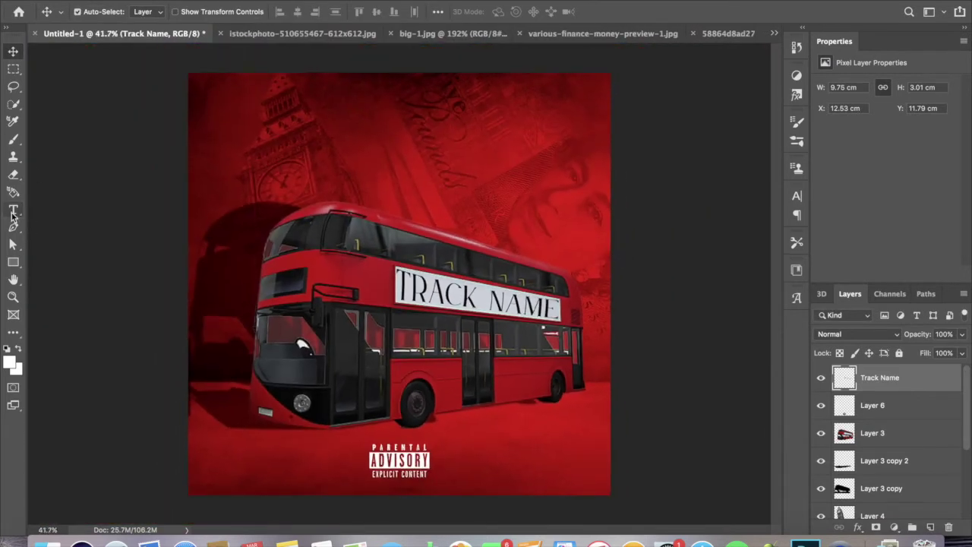
{"action": "left_click", "coordinate": [13, 210]}
{"action": "left_click", "coordinate": [286, 104]}
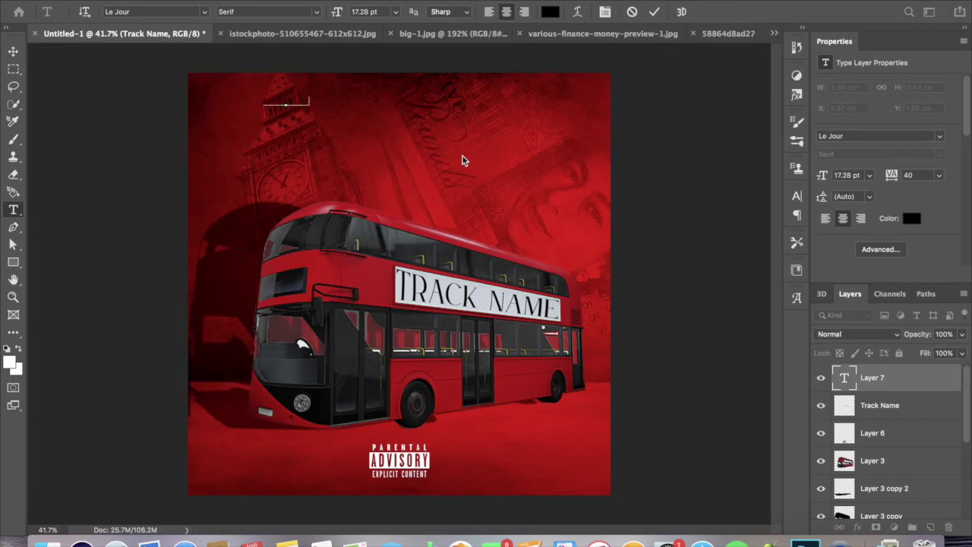
Type 'Label Presents' in white using the aliens and cows font.
{"action": "type", "text": "Label Presents"}
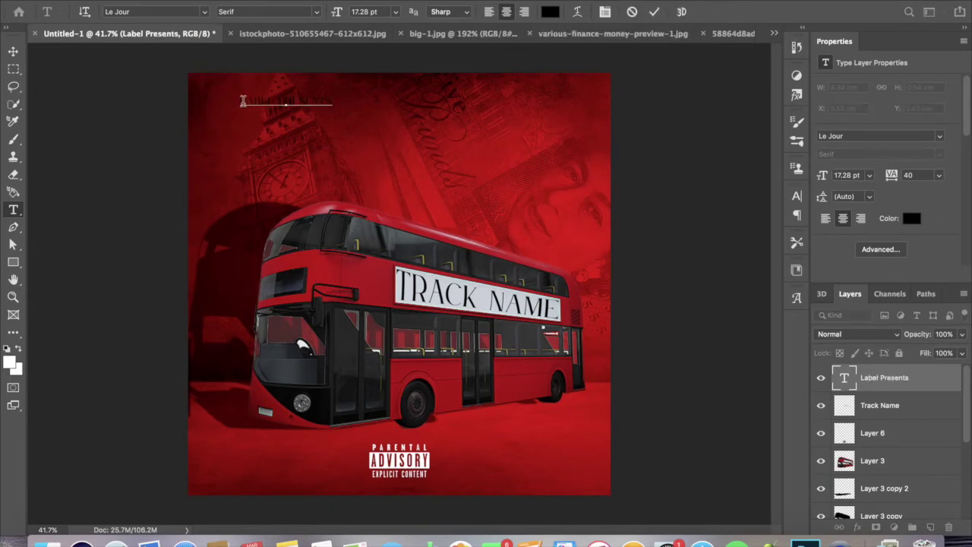
{"action": "left_click", "coordinate": [551, 11]}
{"action": "left_click", "coordinate": [541, 100]}
{"action": "left_click", "coordinate": [835, 98]}
{"action": "left_click", "coordinate": [204, 12]}
{"action": "scroll", "coordinate": [205, 251], "scroll_direction": "down", "scroll_amount": 3}
{"action": "left_click", "coordinate": [217, 254]}
Scale and centre Label Presents at the top with tracking 460, then add a line below.
{"action": "key", "text": "ctrl+t"}
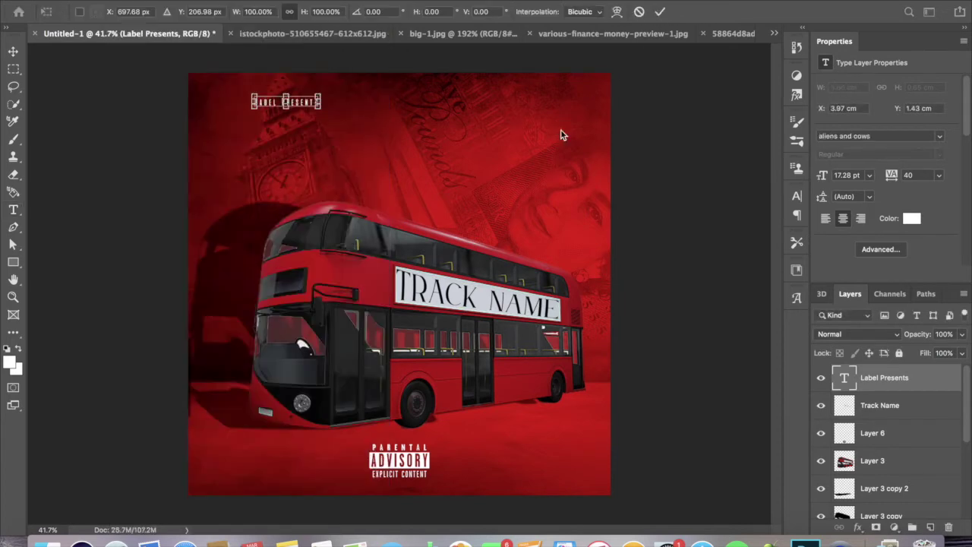
{"action": "mouse_move", "coordinate": [393, 92]}
{"action": "left_mouse_down"}
{"action": "mouse_move", "coordinate": [369, 86]}
{"action": "mouse_move", "coordinate": [425, 96]}
{"action": "left_mouse_up"}
{"action": "left_click", "coordinate": [660, 11]}
{"action": "left_click", "coordinate": [911, 174]}
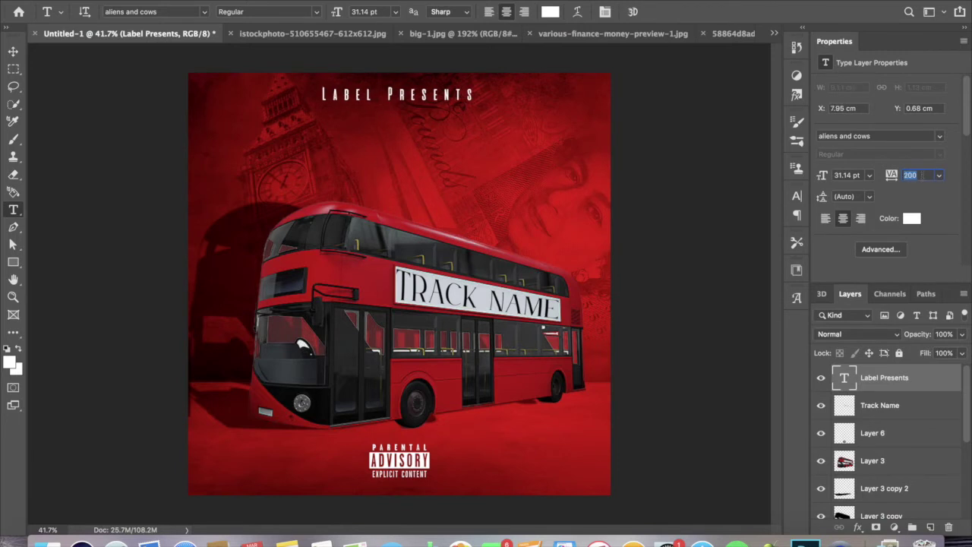
{"action": "type", "text": "460"}
{"action": "left_click", "coordinate": [15, 51]}
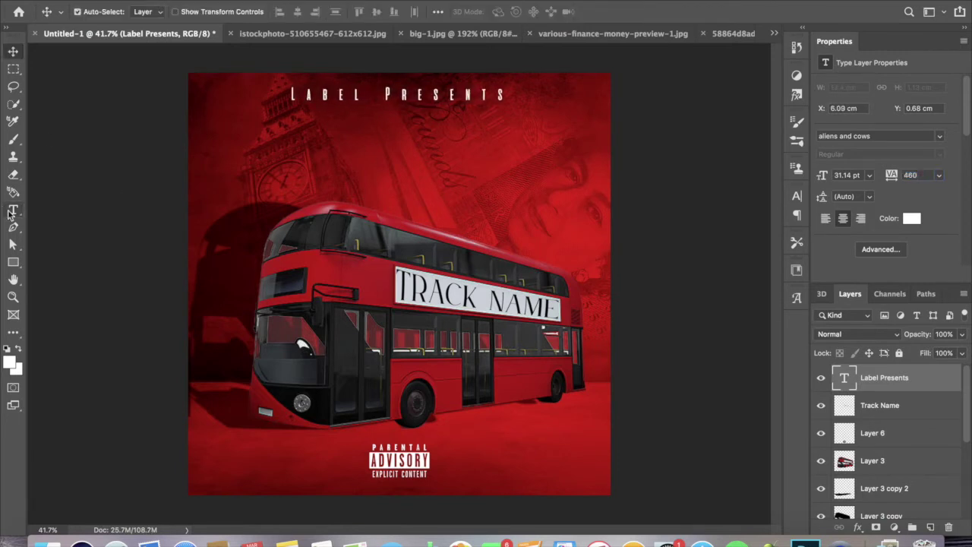
{"action": "left_click", "coordinate": [13, 210]}
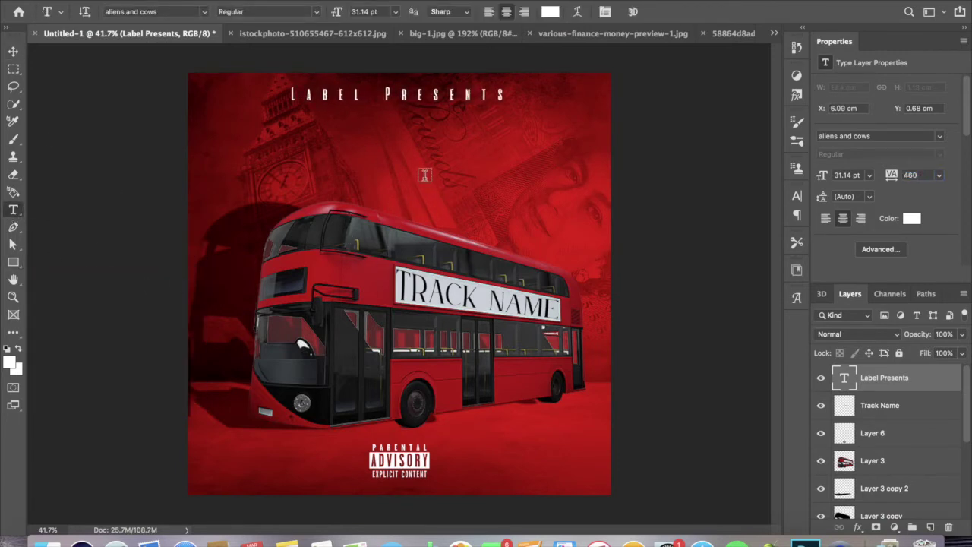
{"action": "left_click", "coordinate": [429, 174]}
Type 'Artist' with letter spacing reset to 0 and select the text.
{"action": "type", "text": "Artist"}
{"action": "left_click", "coordinate": [935, 178]}
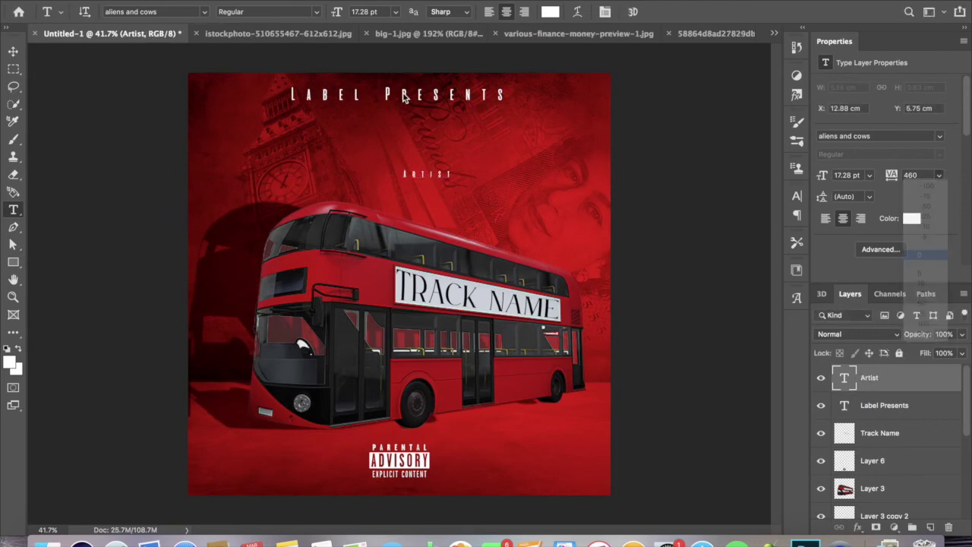
{"action": "left_click", "coordinate": [915, 251]}
{"action": "scroll", "coordinate": [486, 228], "scroll_direction": "up", "scroll_amount": 5}
{"action": "left_click", "coordinate": [614, 299]}
{"action": "key", "text": "ctrl+a"}
Set the Artist text font to Pocket Calculator.
{"action": "left_click", "coordinate": [204, 11]}
{"action": "scroll", "coordinate": [197, 227], "scroll_direction": "down", "scroll_amount": 15}
{"action": "scroll", "coordinate": [213, 303], "scroll_direction": "up", "scroll_amount": 5}
{"action": "scroll", "coordinate": [224, 335], "scroll_direction": "up", "scroll_amount": 5}
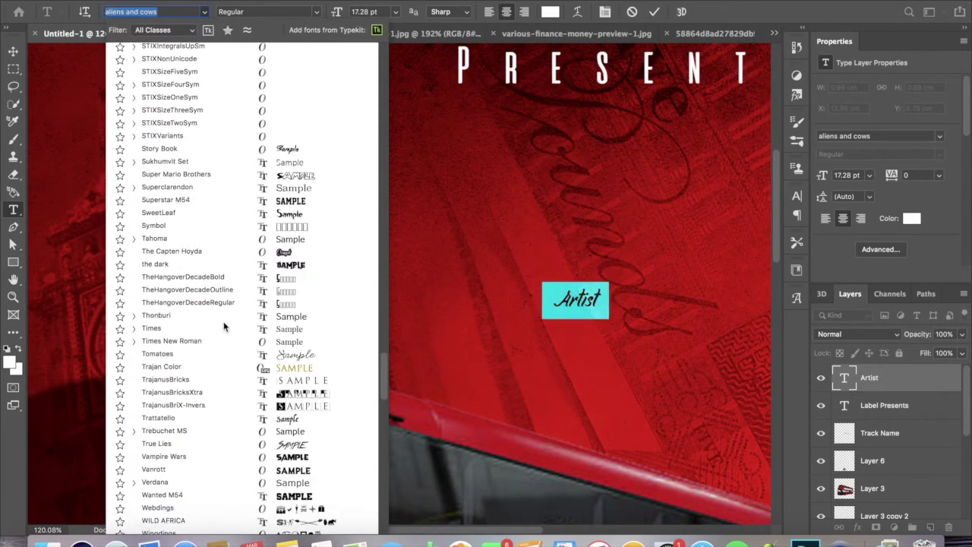
{"action": "scroll", "coordinate": [224, 327], "scroll_direction": "up", "scroll_amount": 2}
{"action": "scroll", "coordinate": [227, 266], "scroll_direction": "up", "scroll_amount": 10}
{"action": "scroll", "coordinate": [251, 205], "scroll_direction": "up", "scroll_amount": 5}
{"action": "scroll", "coordinate": [258, 206], "scroll_direction": "up", "scroll_amount": 3}
{"action": "scroll", "coordinate": [258, 207], "scroll_direction": "up", "scroll_amount": 2}
{"action": "scroll", "coordinate": [258, 207], "scroll_direction": "up", "scroll_amount": 4}
{"action": "scroll", "coordinate": [258, 207], "scroll_direction": "up", "scroll_amount": 1}
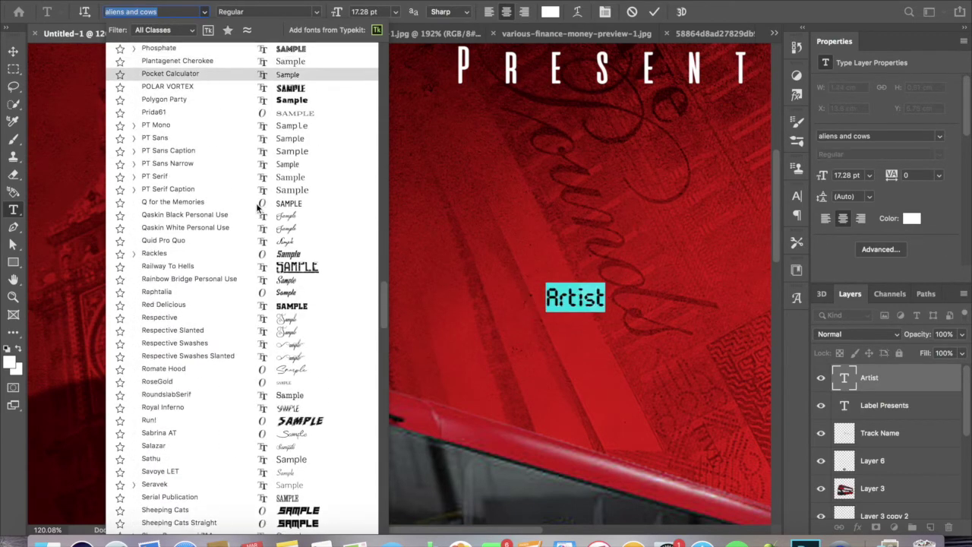
{"action": "key", "text": "Return"}
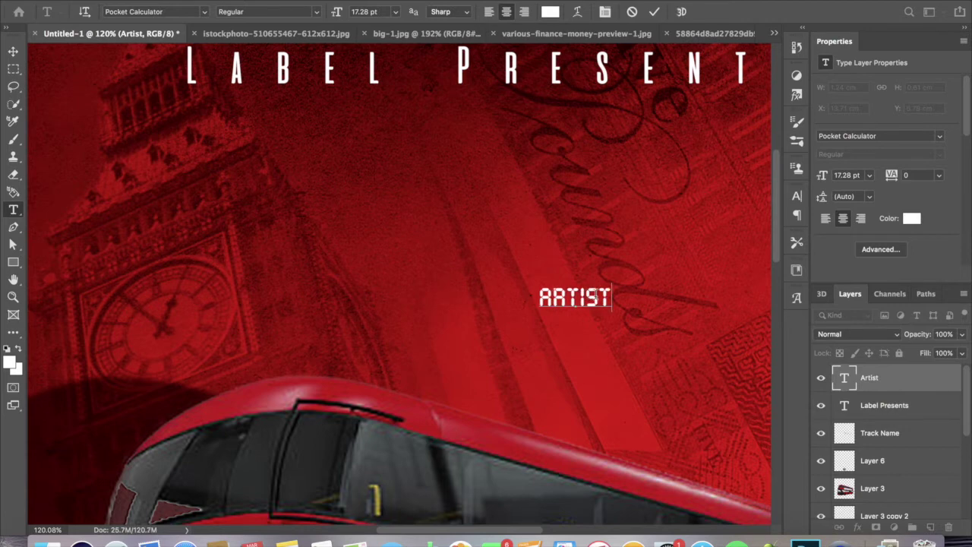
{"action": "left_click", "coordinate": [655, 11]}
Colour the ARTIST text yellow.
{"action": "left_click", "coordinate": [550, 11]}
{"action": "left_click_drag", "start_coordinate": [669, 144], "coordinate": [713, 133]}
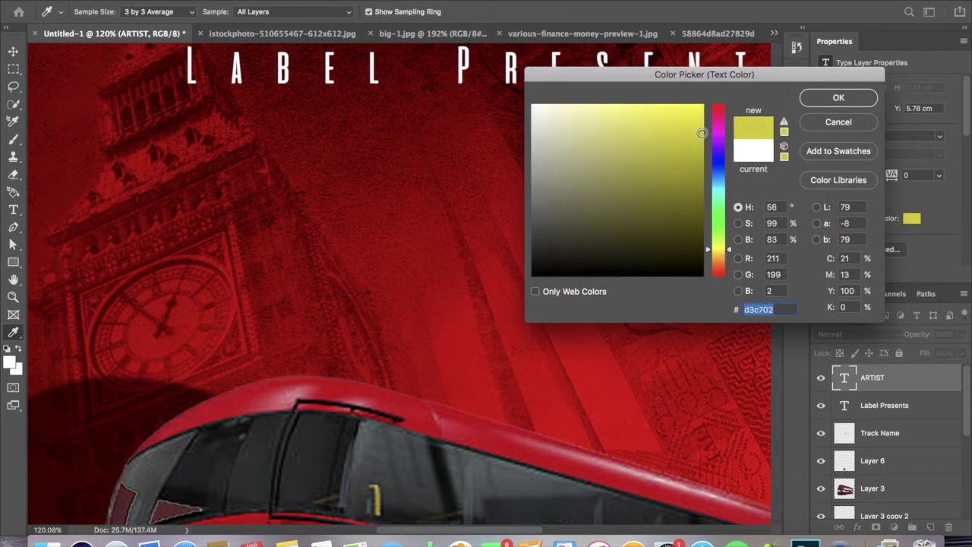
{"action": "left_click_drag", "start_coordinate": [702, 133], "coordinate": [696, 115]}
{"action": "left_click", "coordinate": [838, 97]}
Move ARTIST onto the bus's front display and rotate it to match its angle.
{"action": "key", "text": "ctrl+t"}
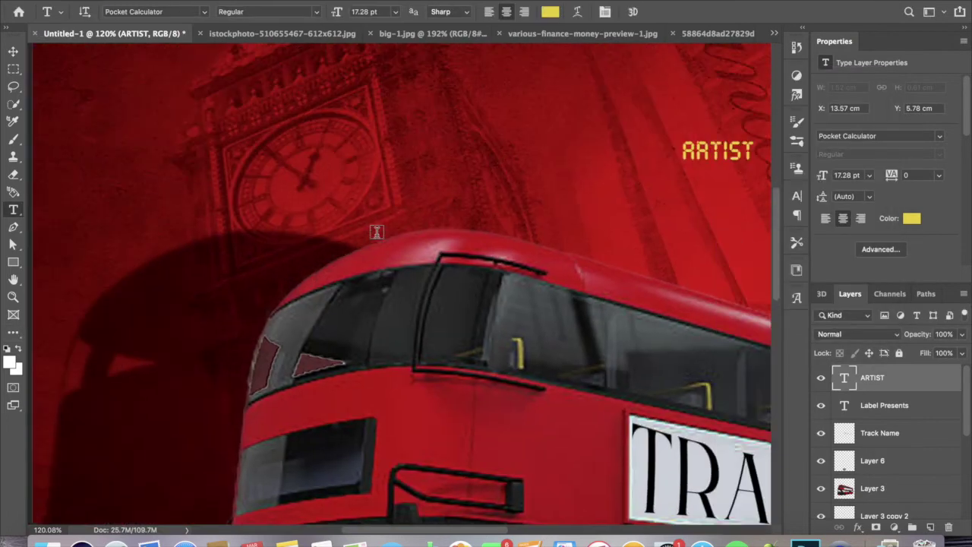
{"action": "mouse_move", "coordinate": [718, 152]}
{"action": "left_mouse_down"}
{"action": "mouse_move", "coordinate": [300, 474]}
{"action": "mouse_move", "coordinate": [343, 483]}
{"action": "left_mouse_up"}
{"action": "scroll", "coordinate": [334, 425], "scroll_direction": "down", "scroll_amount": 5}
{"action": "left_click_drag", "start_coordinate": [326, 361], "coordinate": [328, 357]}
{"action": "left_click_drag", "start_coordinate": [265, 326], "coordinate": [263, 328]}
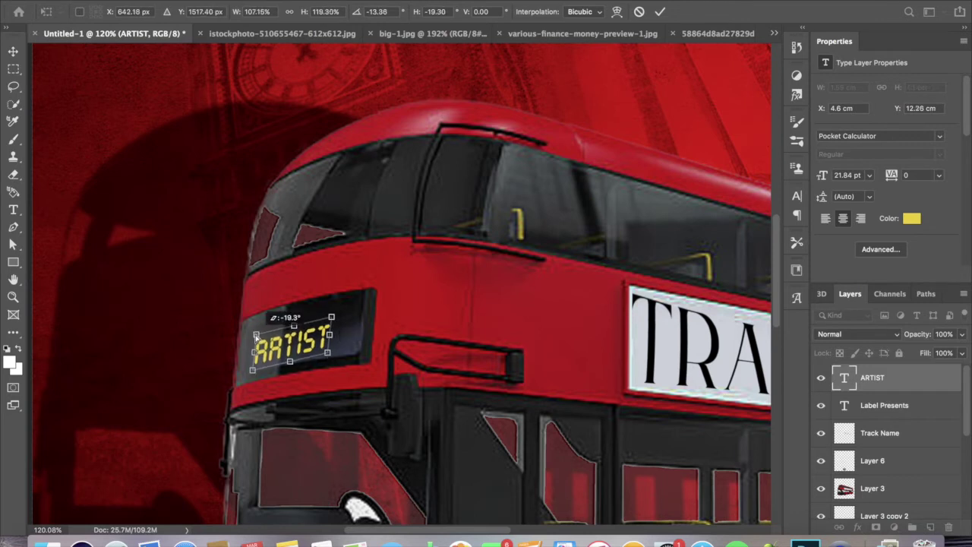
{"action": "left_click", "coordinate": [661, 12]}
Set ARTIST letter spacing to 40 and adjust its opacity to 78%.
{"action": "left_click", "coordinate": [907, 175]}
{"action": "type", "text": "40"}
{"action": "key", "text": "Return"}
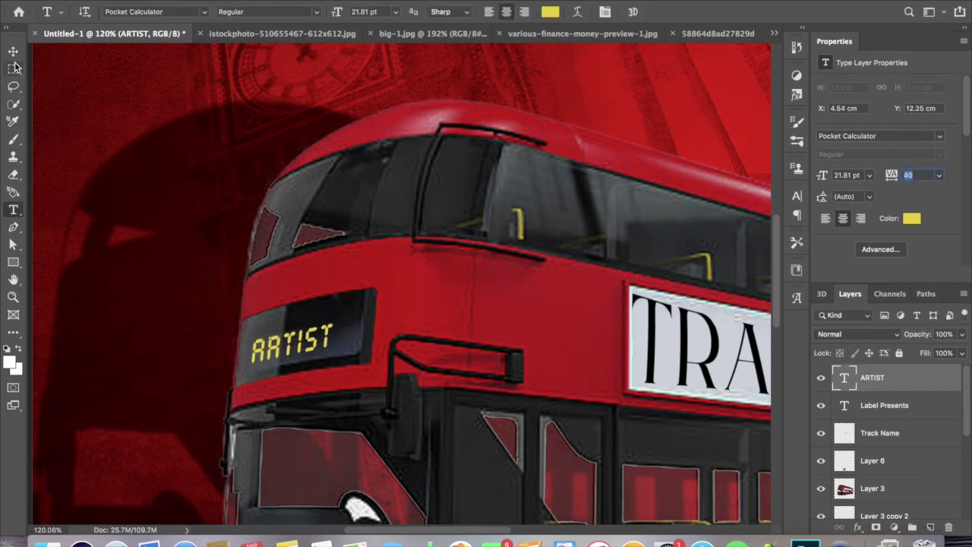
{"action": "left_click", "coordinate": [13, 51]}
{"action": "left_click", "coordinate": [962, 334]}
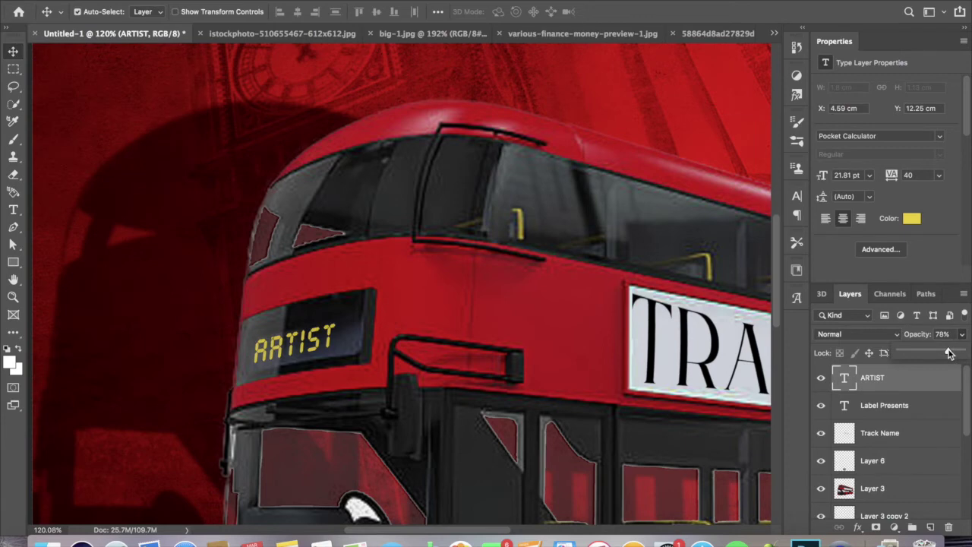
Add an Outer Glow and an Outside-position Stroke to the ARTIST layer style.
{"action": "double_click", "coordinate": [938, 380]}
{"action": "left_click", "coordinate": [406, 271]}
{"action": "mouse_move", "coordinate": [606, 200]}
{"action": "left_mouse_down"}
{"action": "mouse_move", "coordinate": [600, 189]}
{"action": "mouse_move", "coordinate": [609, 192]}
{"action": "left_mouse_up"}
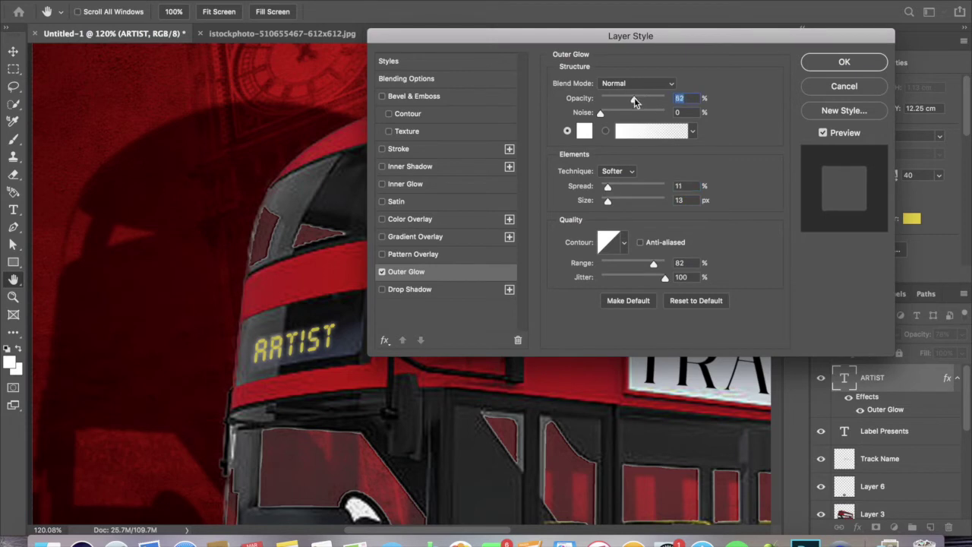
{"action": "left_click", "coordinate": [389, 149]}
{"action": "left_click", "coordinate": [615, 97]}
{"action": "left_click", "coordinate": [625, 78]}
{"action": "left_click", "coordinate": [586, 182]}
{"action": "left_click", "coordinate": [837, 96]}
Apply the glow and stroke effects and lower ARTIST's fill to 92%.
{"action": "left_click", "coordinate": [446, 272]}
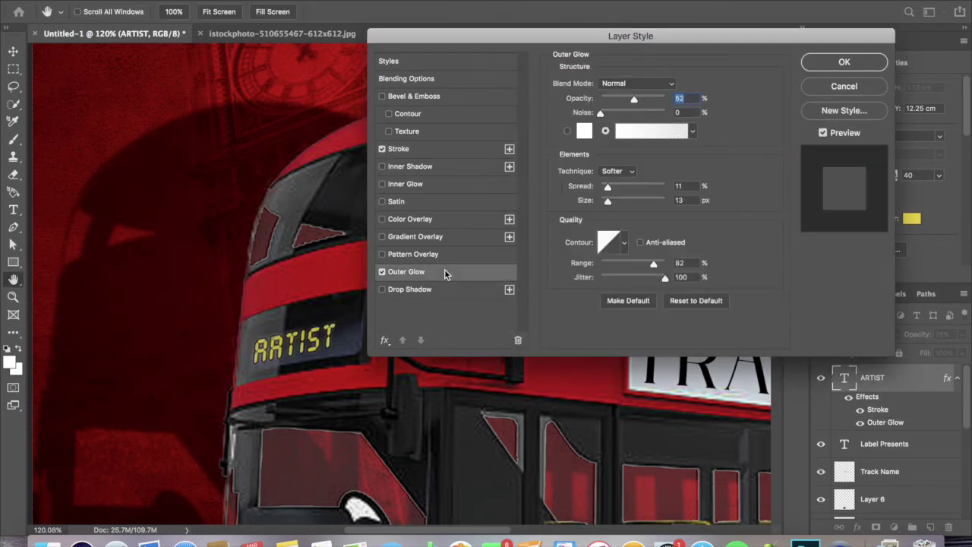
{"action": "left_click", "coordinate": [843, 62]}
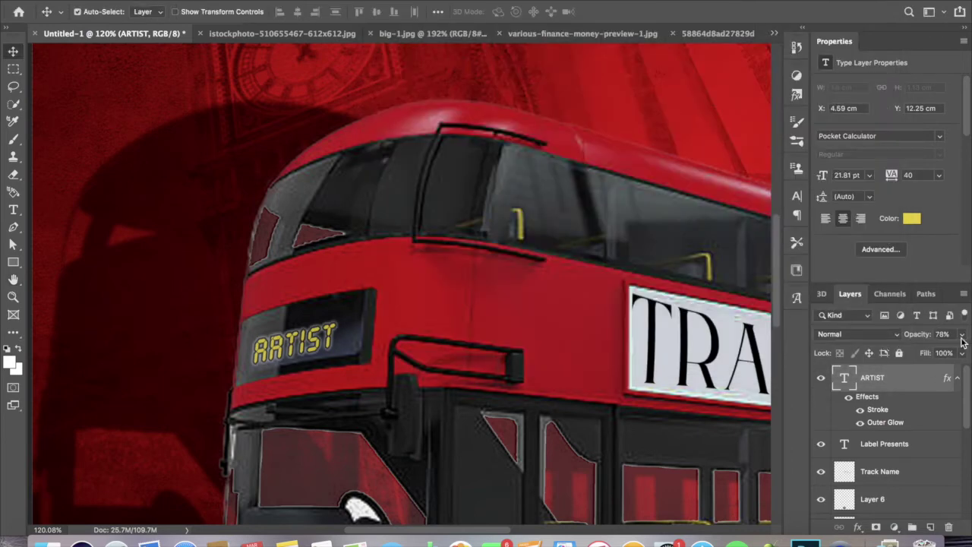
{"action": "left_click_drag", "start_coordinate": [957, 370], "coordinate": [959, 370]}
{"action": "scroll", "coordinate": [380, 206], "scroll_direction": "down", "scroll_amount": 5}
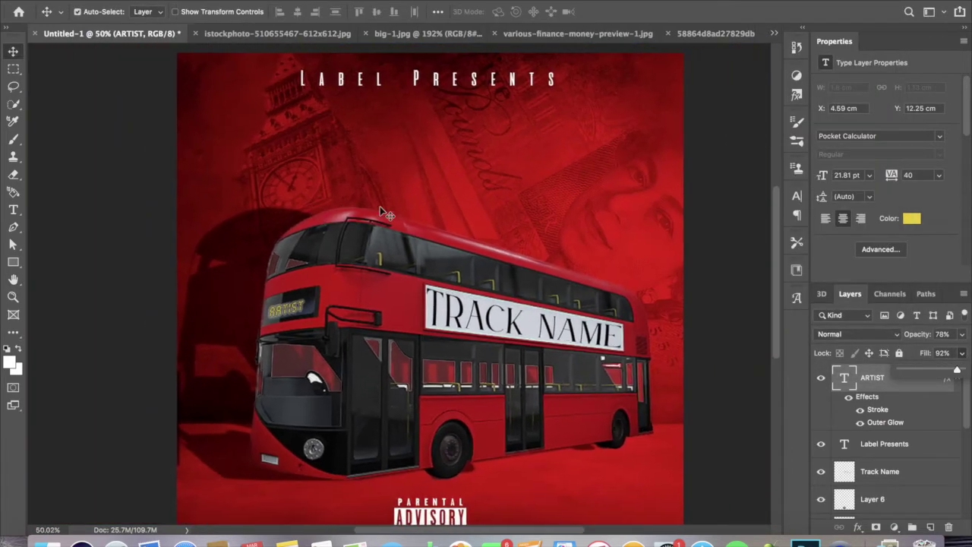
Apply Sharpen More to the bus on Layer 3, then open and cancel Diffuse.
{"action": "left_click", "coordinate": [334, 253]}
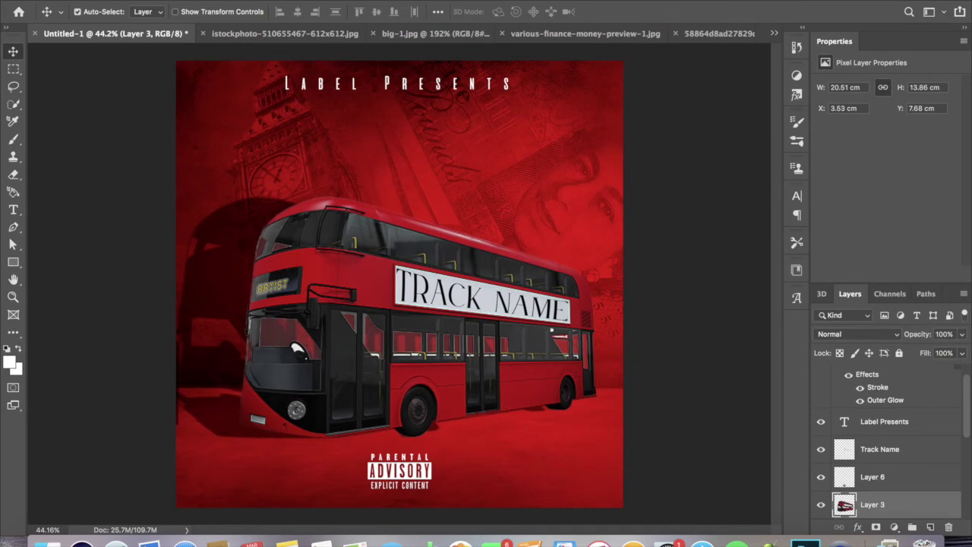
{"action": "left_click", "coordinate": [334, 8]}
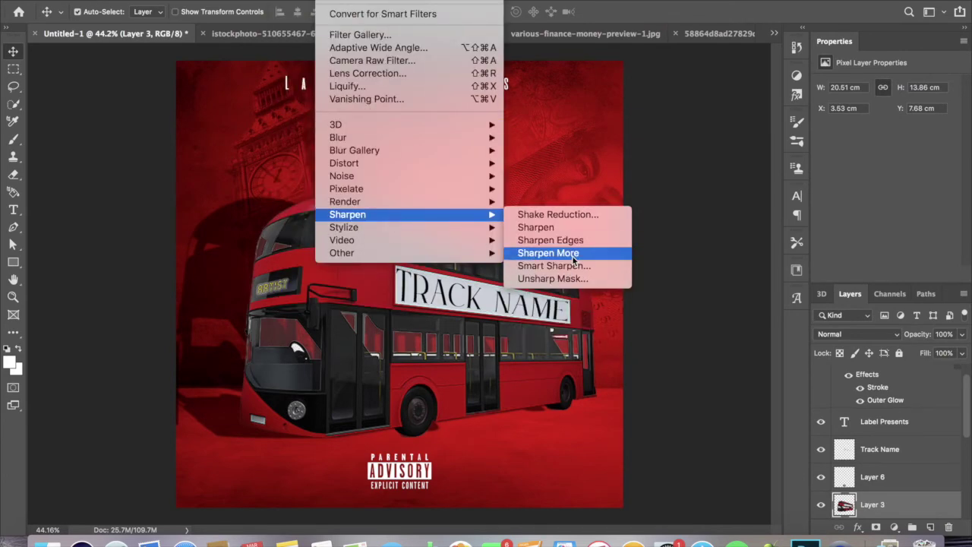
{"action": "left_click", "coordinate": [562, 253]}
{"action": "left_click", "coordinate": [334, 4]}
{"action": "mouse_move", "coordinate": [344, 227]}
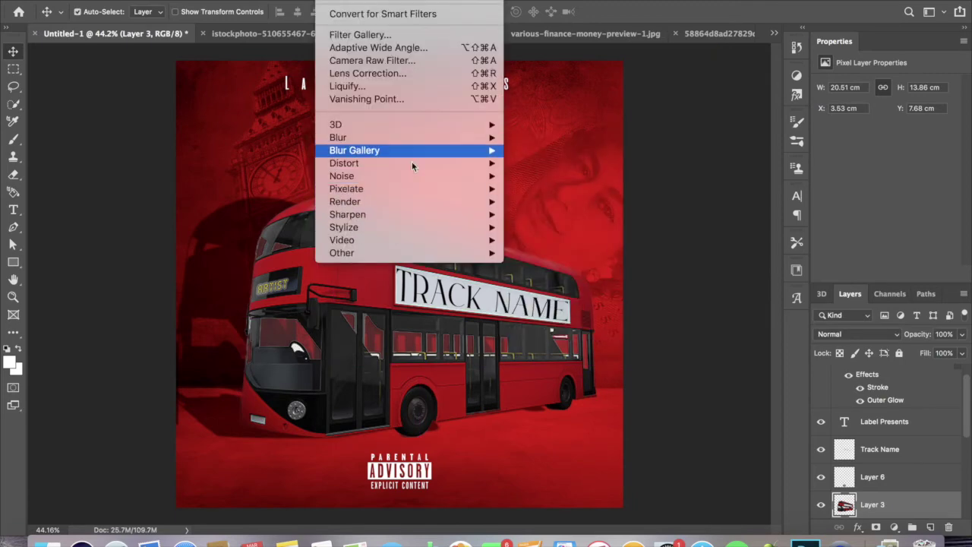
{"action": "left_click", "coordinate": [565, 237]}
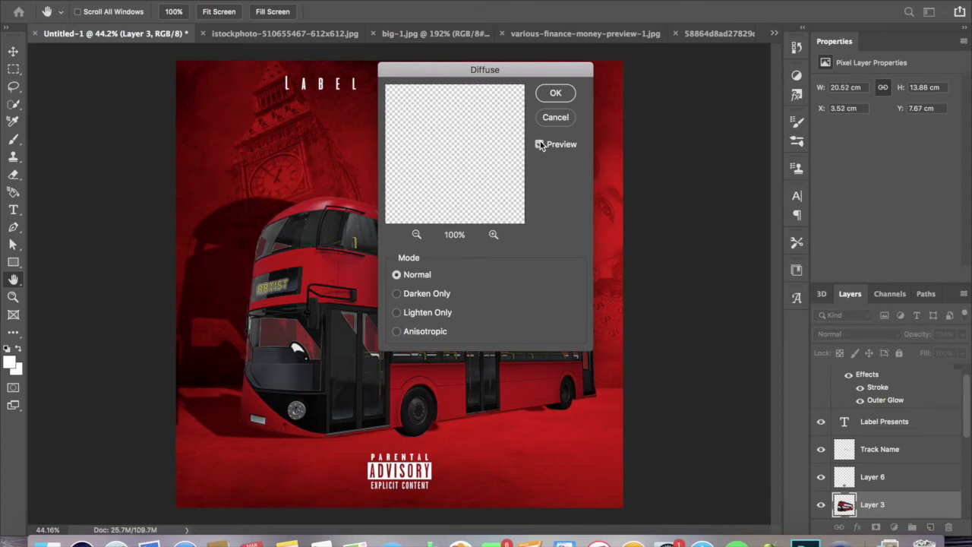
{"action": "left_click", "coordinate": [562, 116]}
{"action": "scroll", "coordinate": [525, 154], "scroll_direction": "down", "scroll_amount": 2}
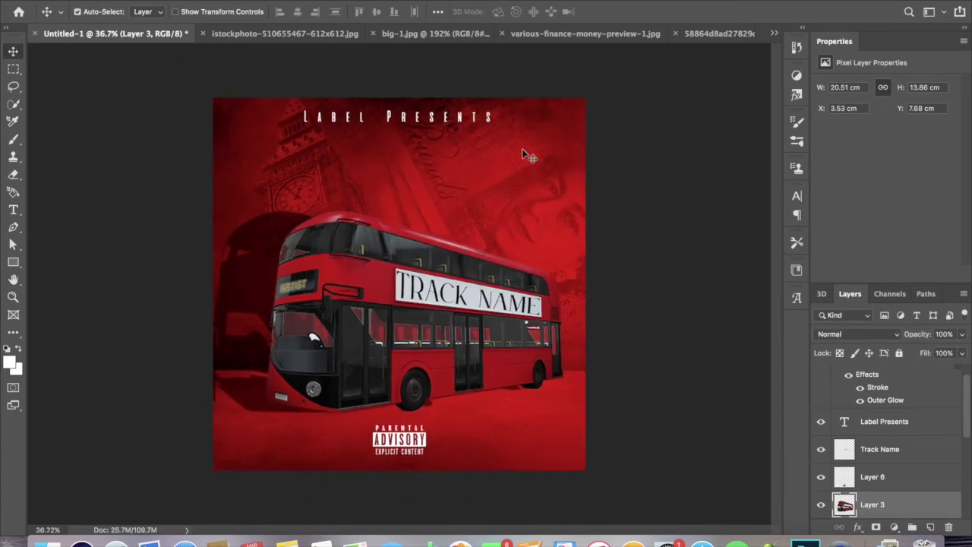
Browse the texture files and open the cracked marble texture.
{"action": "left_click", "coordinate": [126, 9]}
{"action": "left_click", "coordinate": [133, 26]}
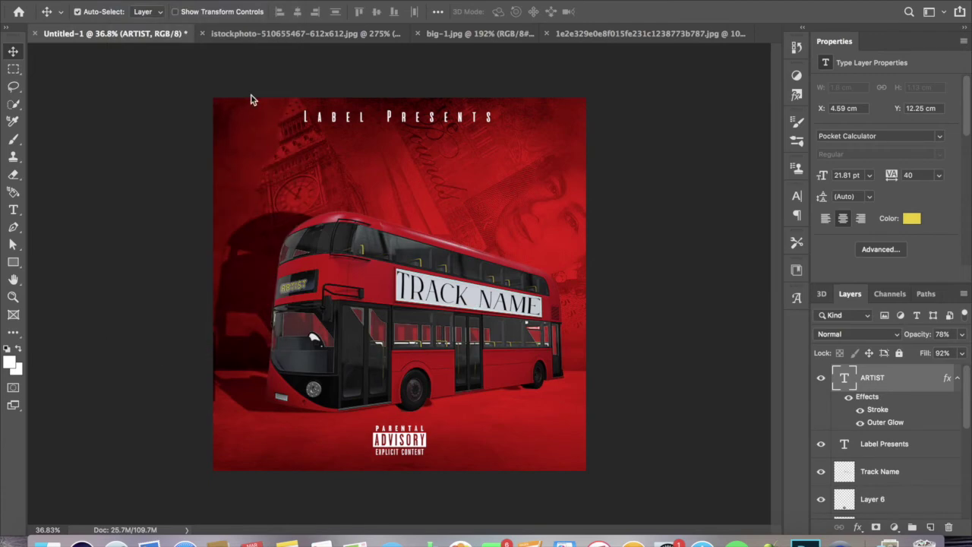
{"action": "scroll", "coordinate": [425, 191], "scroll_direction": "down", "scroll_amount": 3}
{"action": "scroll", "coordinate": [425, 191], "scroll_direction": "down", "scroll_amount": 3}
{"action": "left_click", "coordinate": [420, 242]}
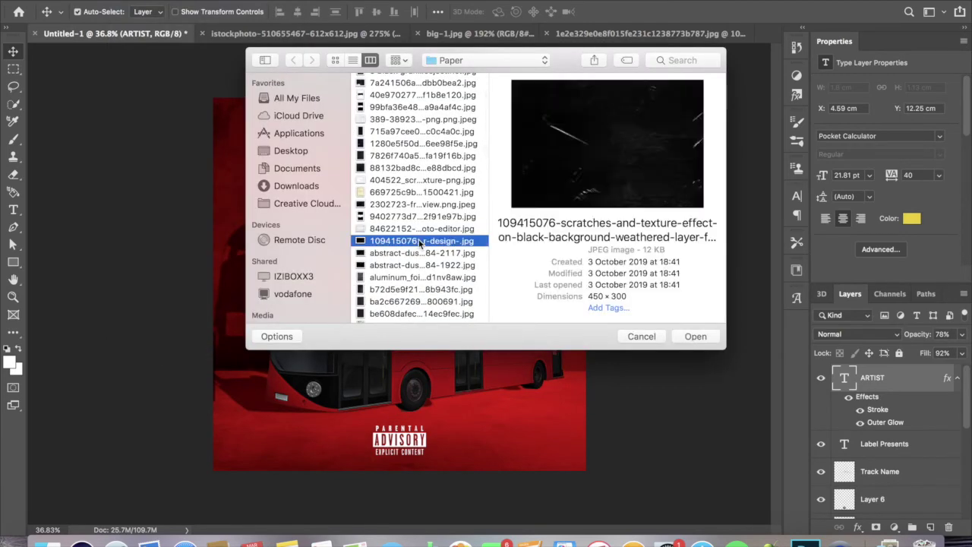
{"action": "key", "text": "Down"}
{"action": "key", "text": "Down"}
{"action": "key", "text": "Down"}
{"action": "key", "text": "Up"}
{"action": "key", "text": "Up"}
{"action": "key", "text": "Down"}
{"action": "key", "text": "Down"}
{"action": "key", "text": "Down"}
{"action": "key", "text": "Down"}
{"action": "key", "text": "Down"}
{"action": "key", "text": "Down"}
{"action": "key", "text": "Down"}
{"action": "key", "text": "Down"}
{"action": "key", "text": "Down"}
{"action": "key", "text": "Down"}
{"action": "key", "text": "Down"}
{"action": "key", "text": "Down"}
{"action": "key", "text": "Down"}
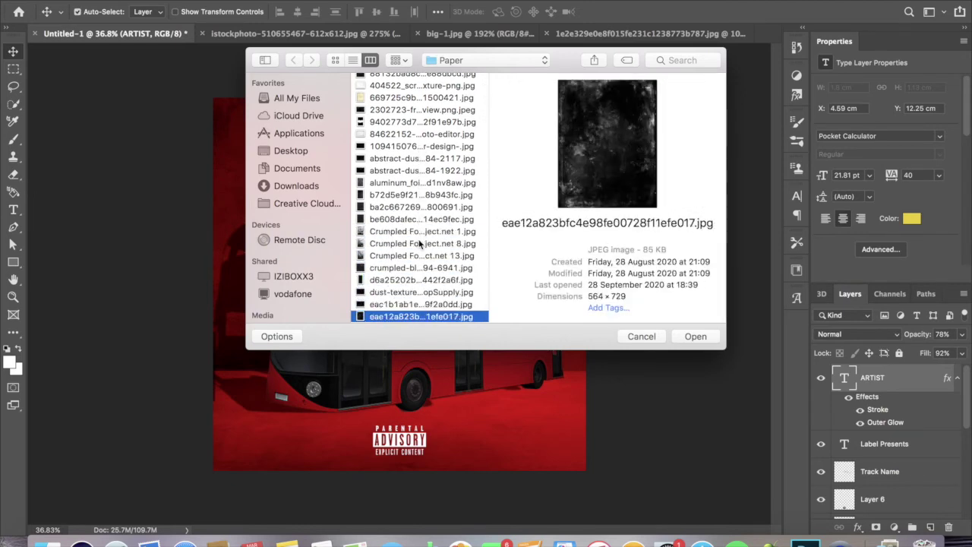
{"action": "key", "text": "Down"}
{"action": "key", "text": "Down"}
{"action": "key", "text": "Down"}
{"action": "key", "text": "Down"}
{"action": "key", "text": "Down"}
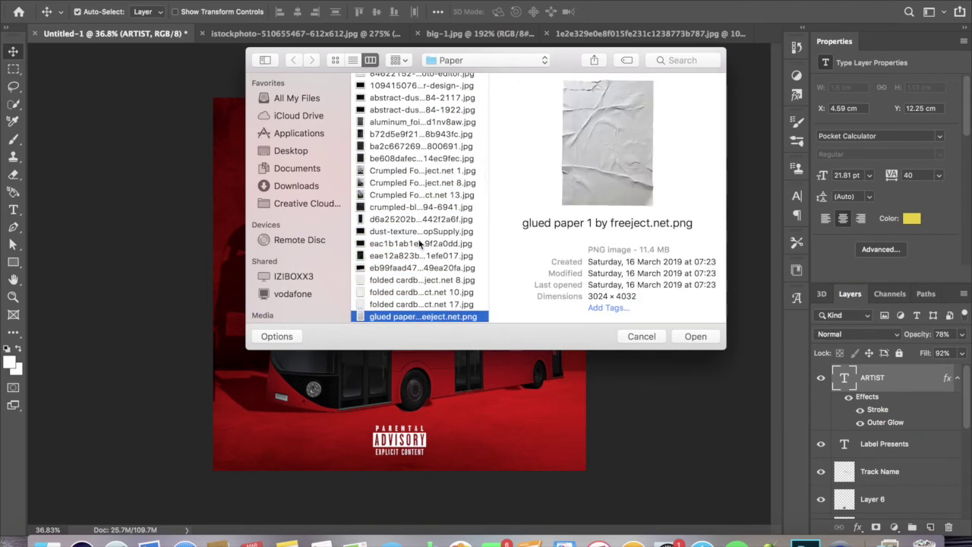
{"action": "key", "text": "Down"}
{"action": "key", "text": "Down"}
{"action": "key", "text": "Down"}
{"action": "key", "text": "Down"}
{"action": "key", "text": "Down"}
{"action": "key", "text": "Down"}
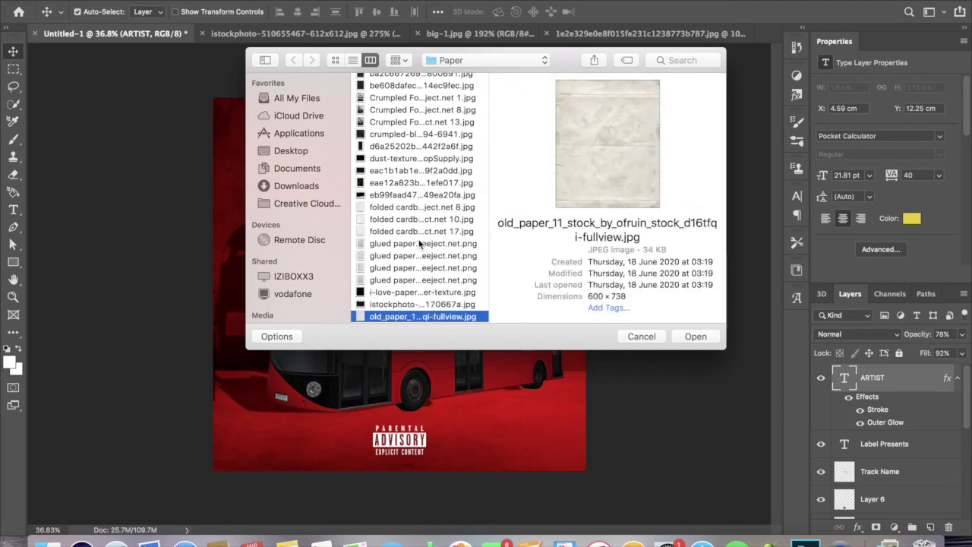
{"action": "key", "text": "Up"}
{"action": "key", "text": "Up"}
{"action": "key", "text": "Down"}
{"action": "key", "text": "Return"}
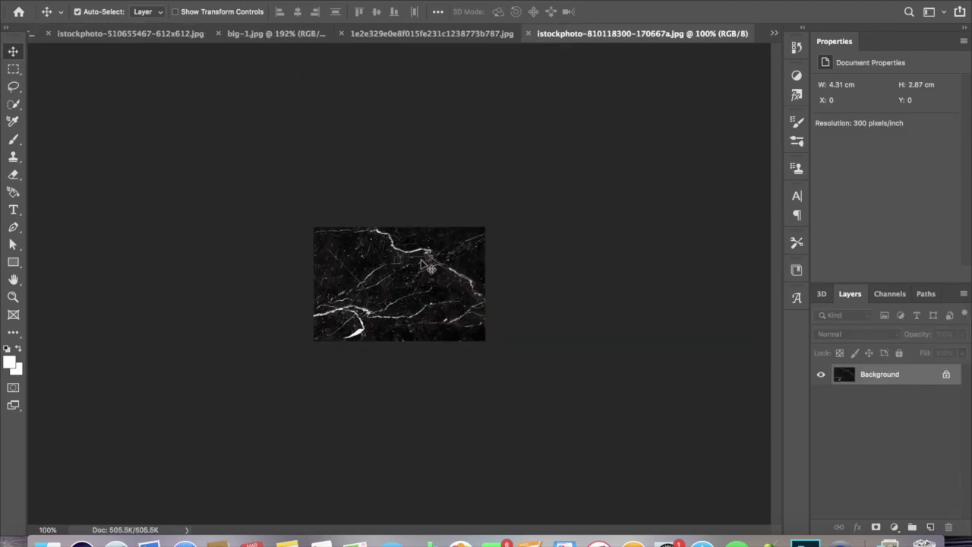
Open overlay-texture6.jpg and drag it into the Untitled-1 cover as a new layer.
{"action": "left_click", "coordinate": [122, 0]}
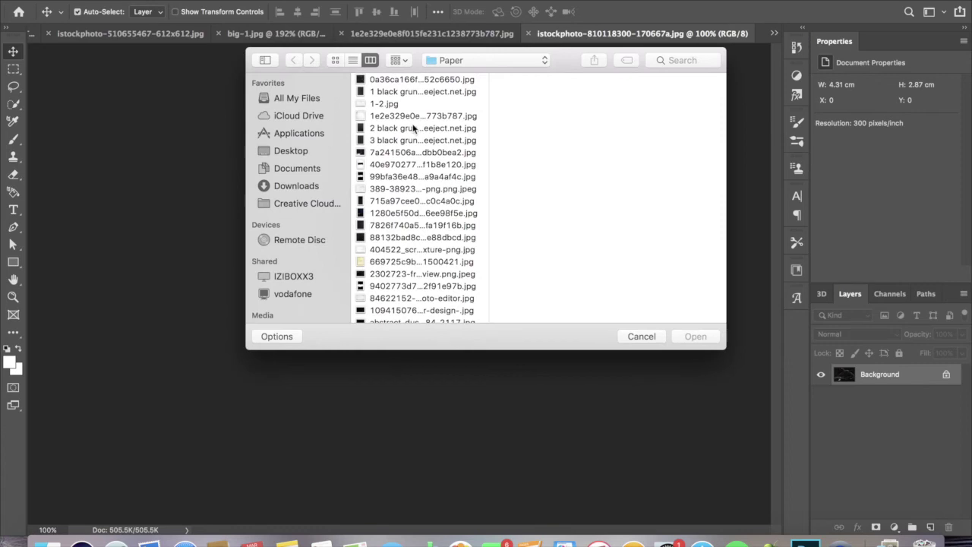
{"action": "scroll", "coordinate": [444, 229], "scroll_direction": "down", "scroll_amount": 5}
{"action": "left_click", "coordinate": [439, 146]}
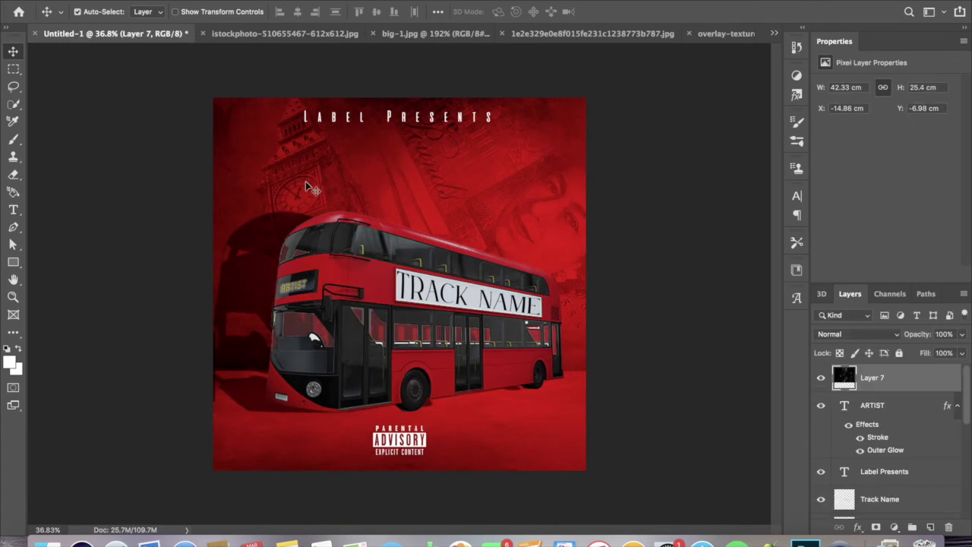
{"action": "left_click_drag", "start_coordinate": [55, 30], "coordinate": [399, 227]}
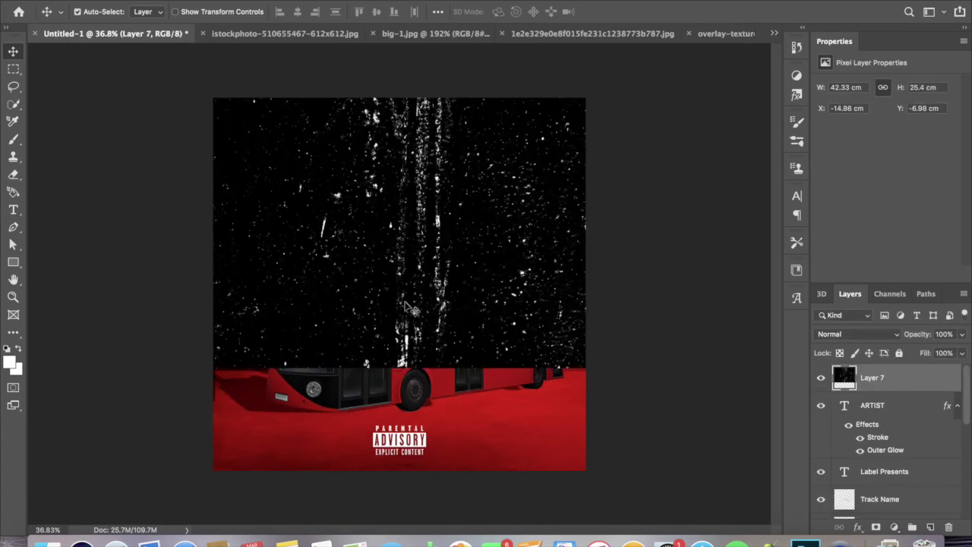
Move the scratch texture over the canvas and set its blend mode to Lighten.
{"action": "key", "text": "ctrl+t"}
{"action": "mouse_move", "coordinate": [523, 273]}
{"action": "left_mouse_down"}
{"action": "mouse_move", "coordinate": [608, 363]}
{"action": "mouse_move", "coordinate": [650, 362]}
{"action": "left_mouse_up"}
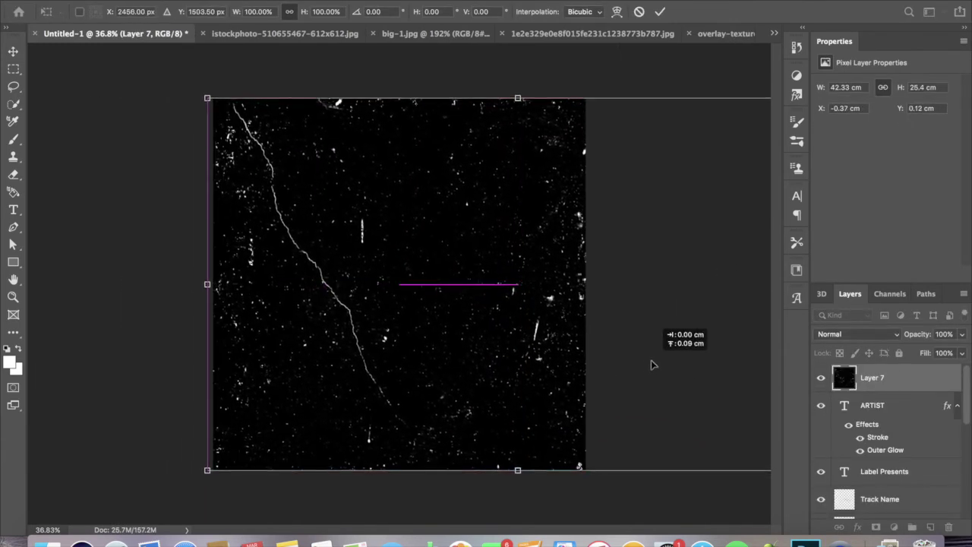
{"action": "key", "text": "Return"}
{"action": "left_click", "coordinate": [868, 338]}
{"action": "left_click", "coordinate": [854, 421]}
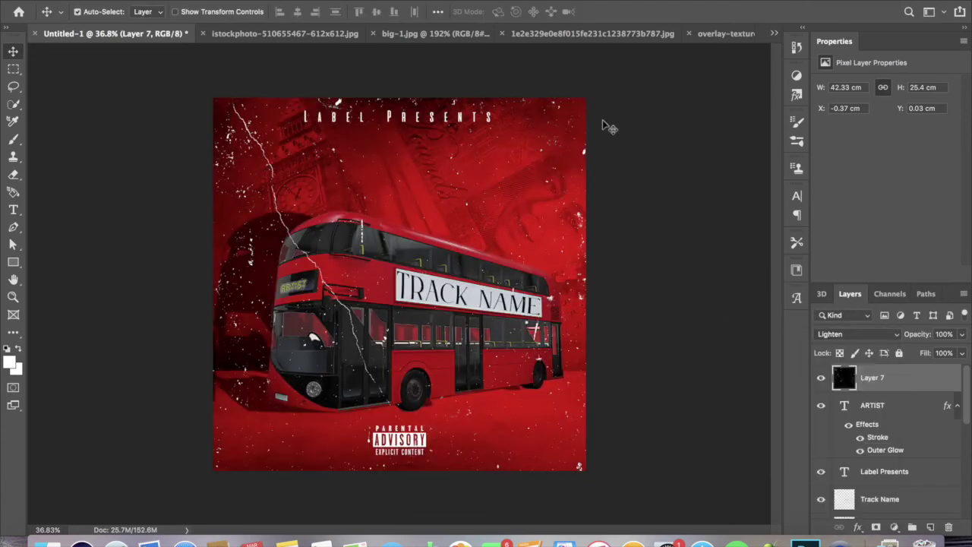
Enlarge and reposition the texture so it fills the cover.
{"action": "key", "text": "ctrl+t"}
{"action": "mouse_move", "coordinate": [608, 127]}
{"action": "left_mouse_down"}
{"action": "mouse_move", "coordinate": [573, 169]}
{"action": "mouse_move", "coordinate": [548, 230]}
{"action": "left_mouse_up"}
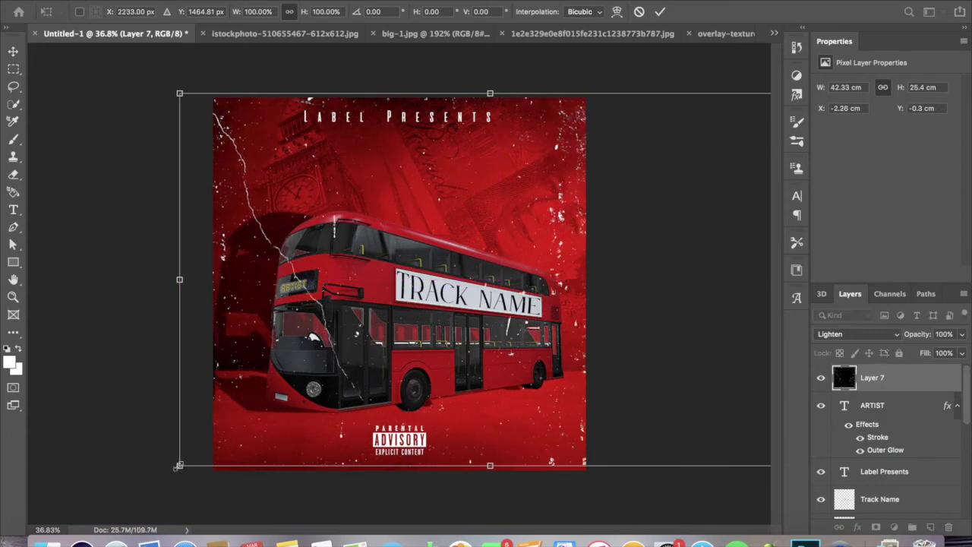
{"action": "left_click_drag", "start_coordinate": [178, 466], "coordinate": [172, 471]}
{"action": "left_click_drag", "start_coordinate": [430, 261], "coordinate": [464, 260]}
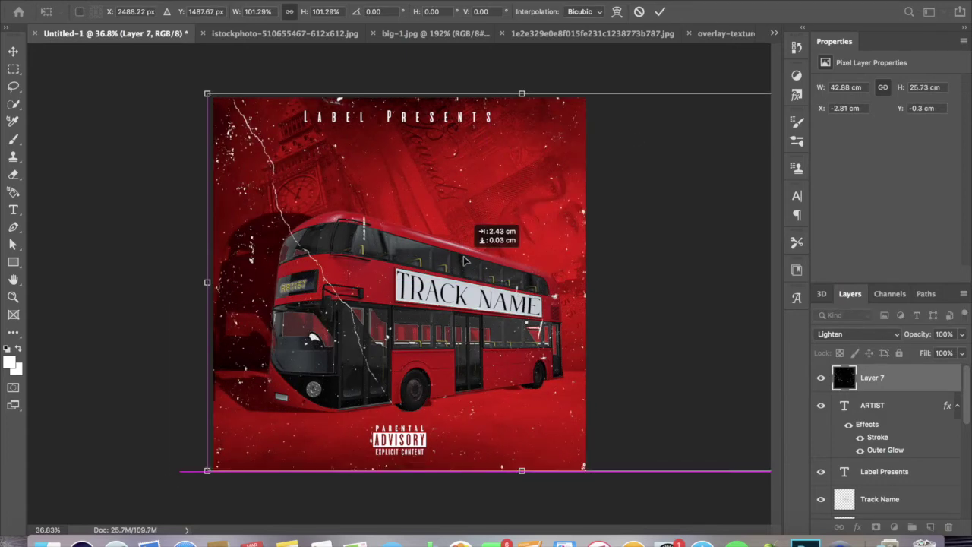
{"action": "left_click", "coordinate": [660, 11]}
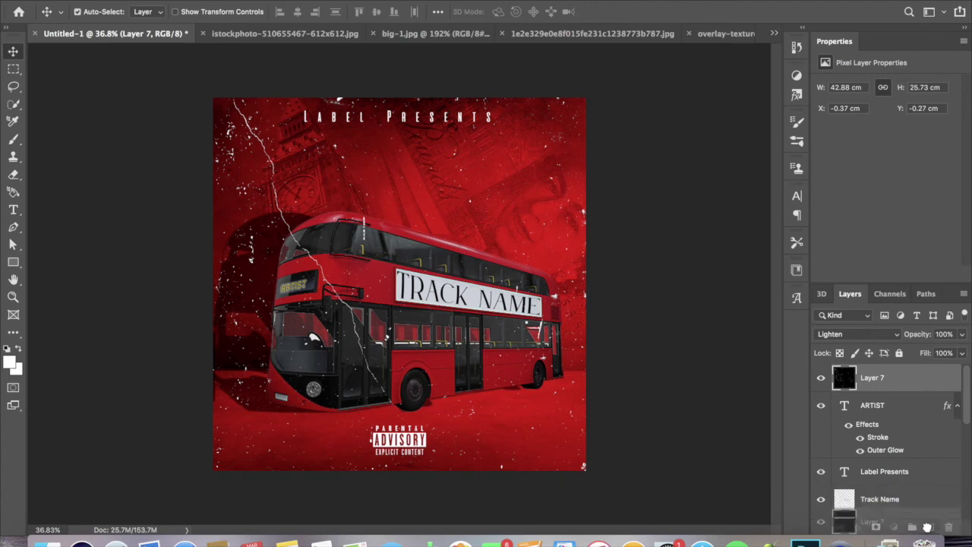
Reorder Layer 7 in the Layers panel, ending above the bus.
{"action": "left_click_drag", "start_coordinate": [930, 379], "coordinate": [925, 486]}
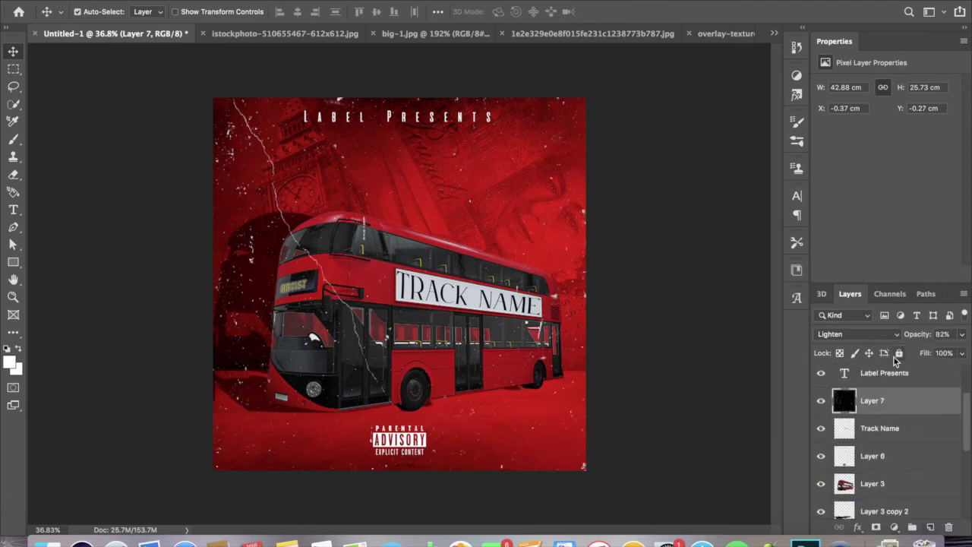
{"action": "left_click_drag", "start_coordinate": [917, 403], "coordinate": [920, 495]}
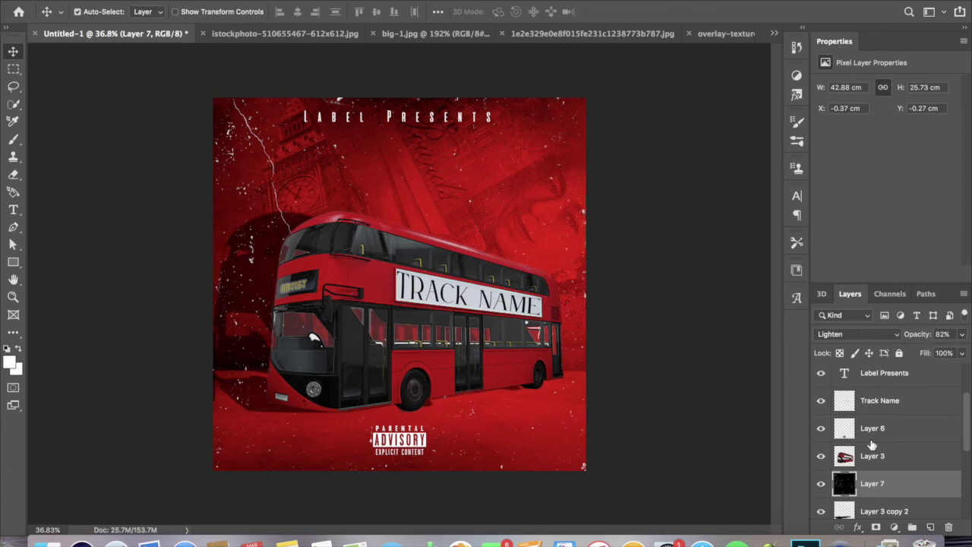
{"action": "left_click_drag", "start_coordinate": [912, 479], "coordinate": [906, 378]}
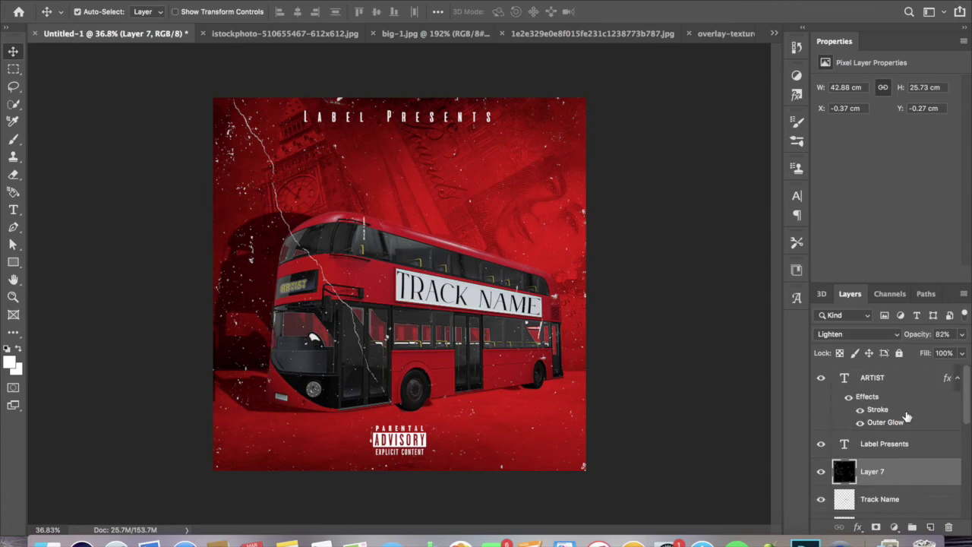
{"action": "left_click_drag", "start_coordinate": [906, 379], "coordinate": [903, 381]}
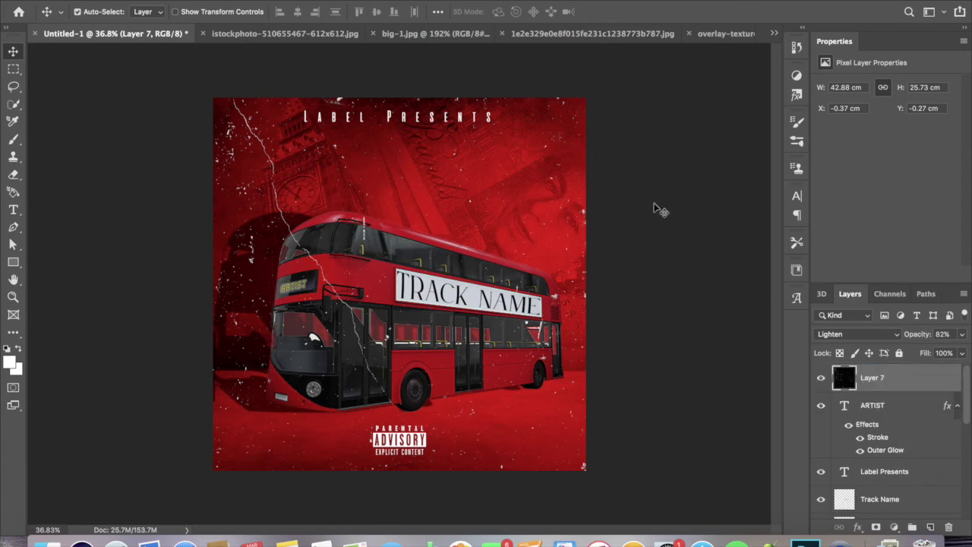
{"action": "key", "text": "ctrl+t"}
Slide the scratch overlay sideways twice, ending at X -1.41 cm with its crack down the left.
{"action": "mouse_move", "coordinate": [561, 195]}
{"action": "left_mouse_down"}
{"action": "mouse_move", "coordinate": [316, 192]}
{"action": "mouse_move", "coordinate": [516, 191]}
{"action": "left_mouse_up"}
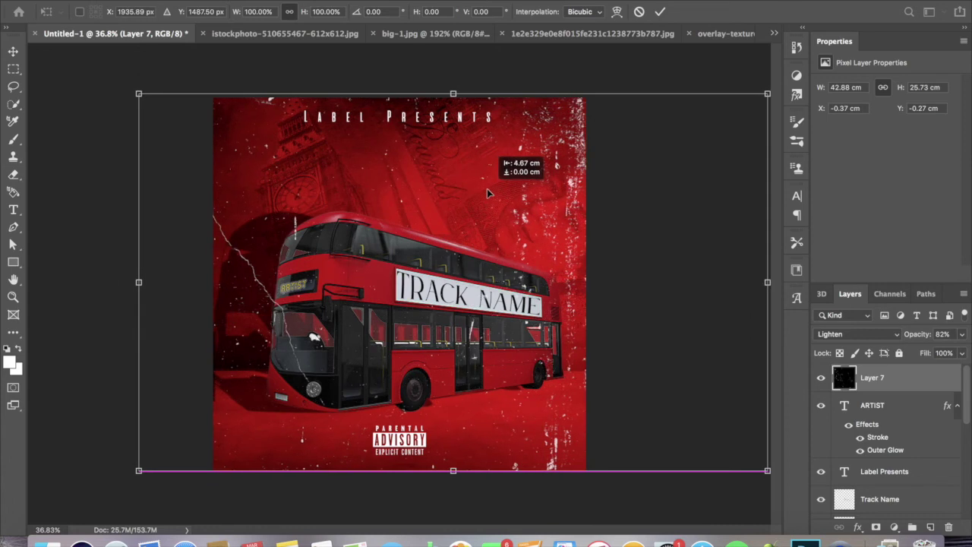
{"action": "left_click_drag", "start_coordinate": [517, 193], "coordinate": [522, 189]}
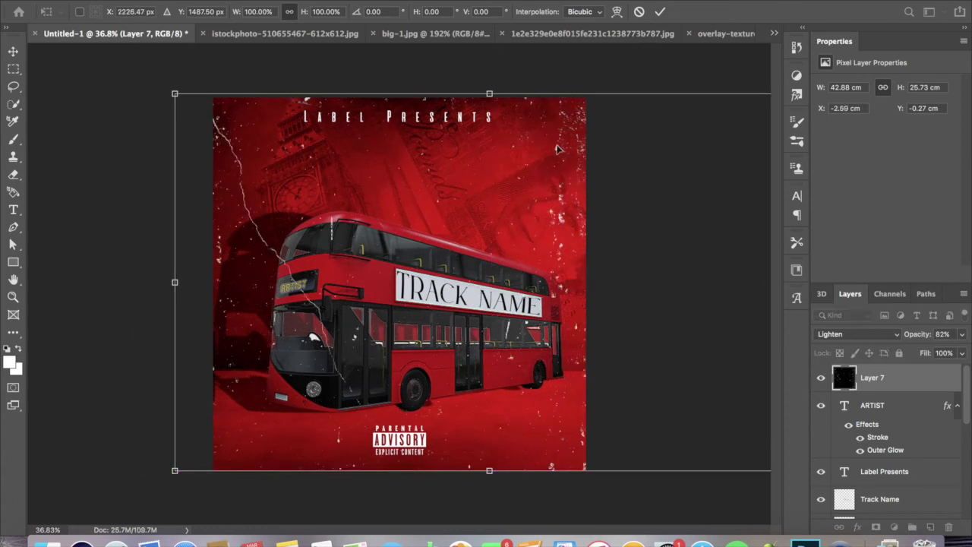
{"action": "left_click", "coordinate": [657, 11]}
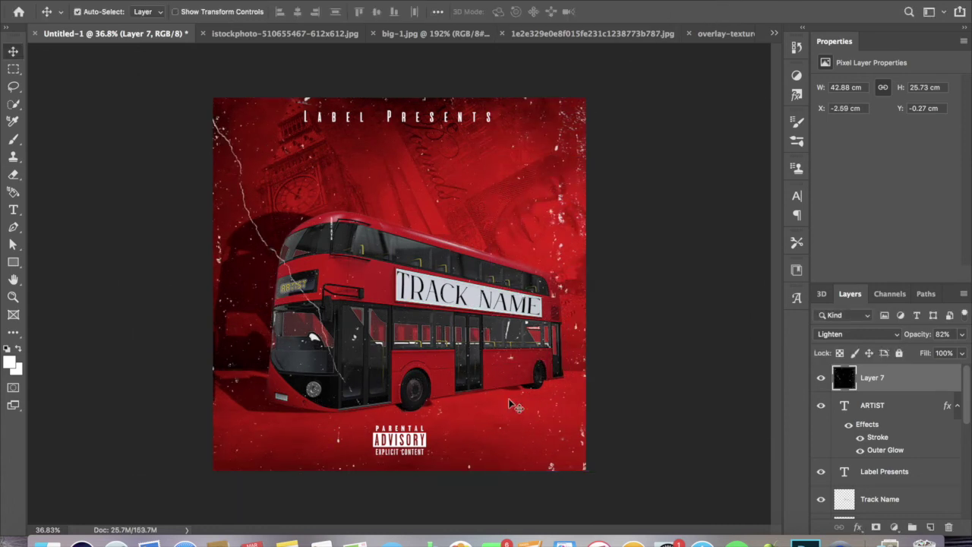
{"action": "key", "text": "ctrl+t"}
{"action": "left_click_drag", "start_coordinate": [501, 393], "coordinate": [537, 388]}
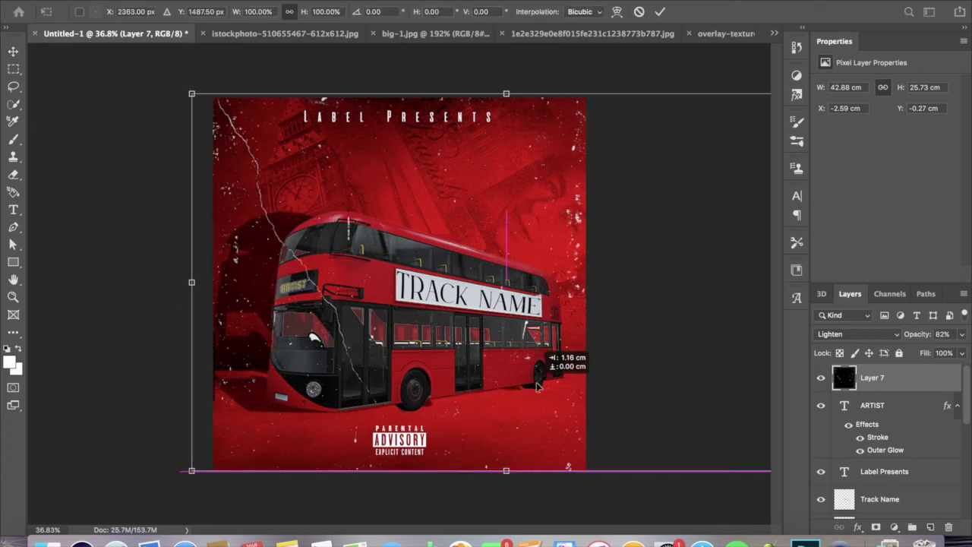
{"action": "left_click", "coordinate": [659, 11]}
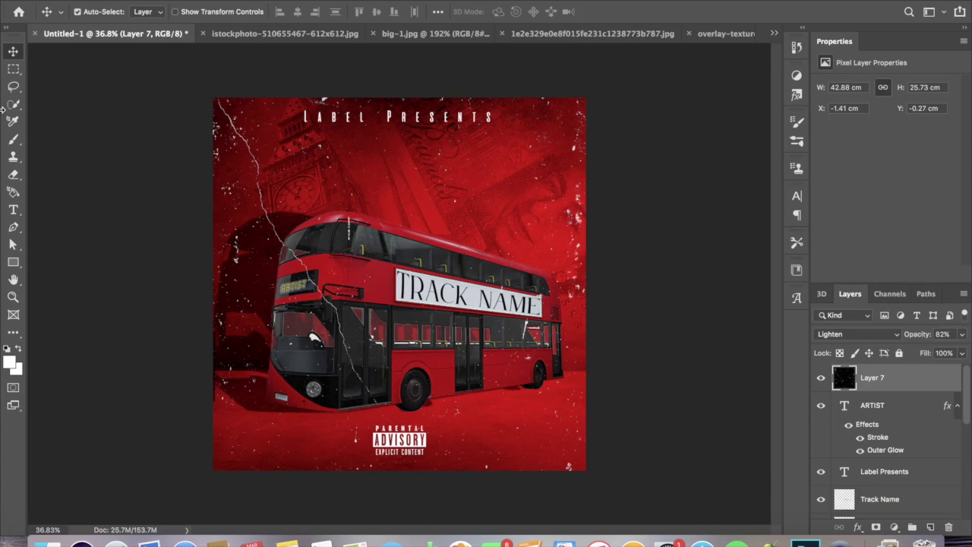